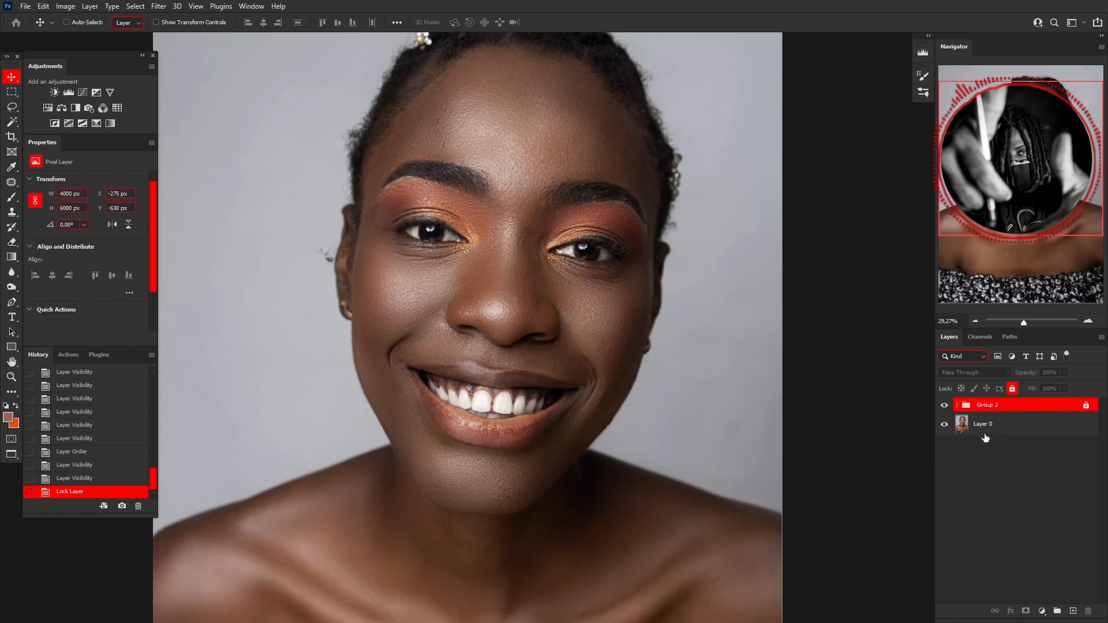
Step: Toggle the visibility of Group 2 to compare the retouched portrait with the original
left_click(943, 406)
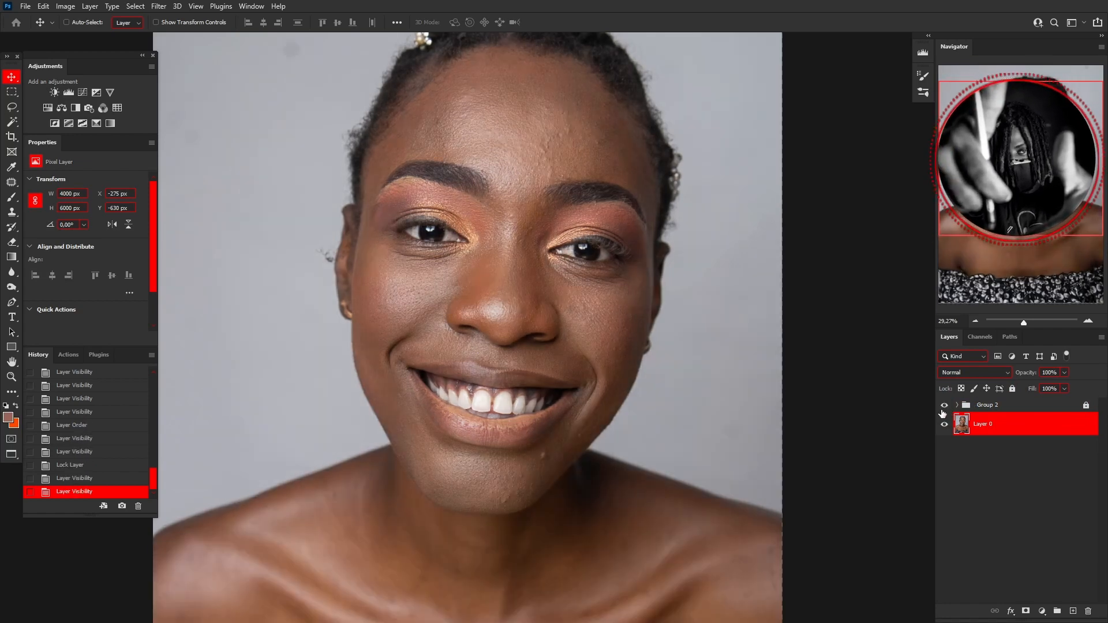
left_click(943, 409)
left_click(944, 406)
left_click(945, 406)
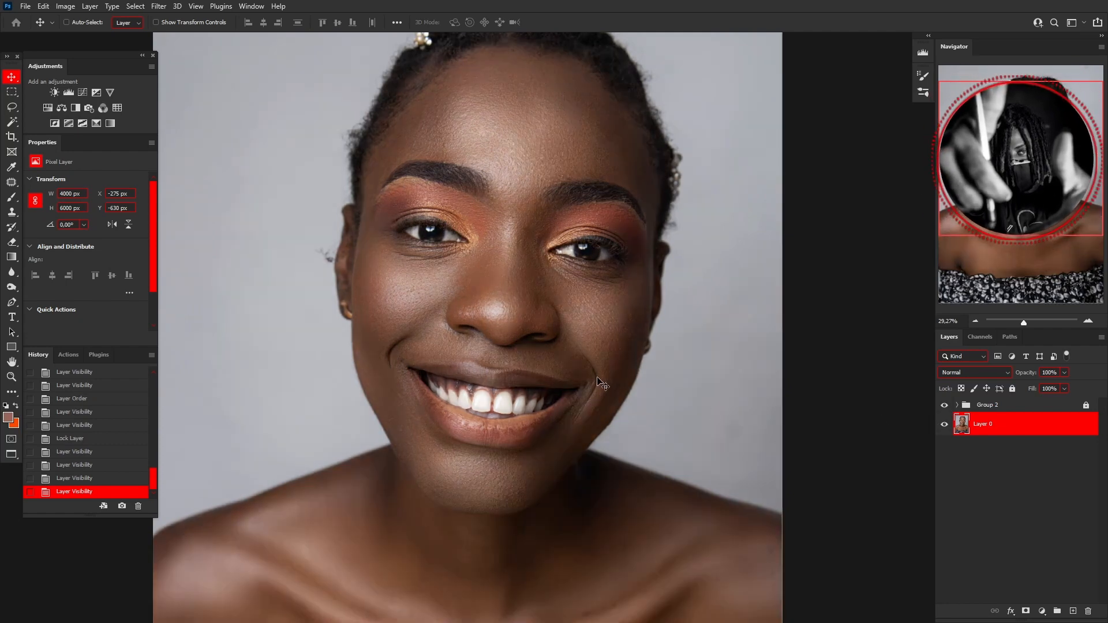
scroll(428, 167, "down", 5)
scroll(469, 211, "up", 5)
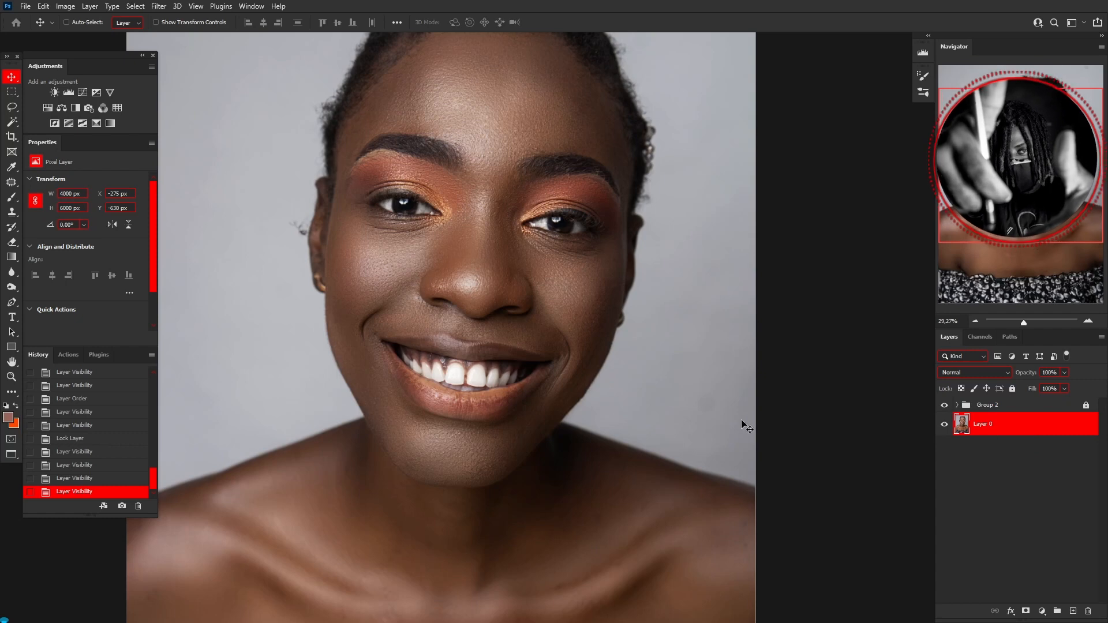
Step: Hide Group 2 and duplicate Layer 0, leaving the copy as the active layer
left_click(945, 407)
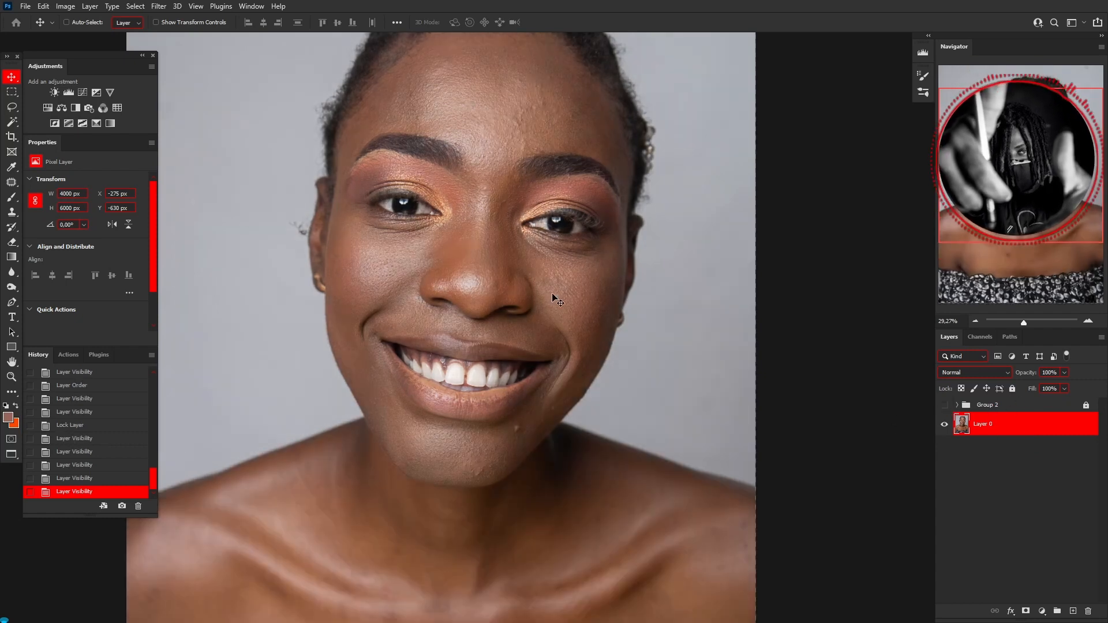
scroll(558, 291, "down", 4)
scroll(539, 266, "up", 2)
scroll(543, 268, "up", 1)
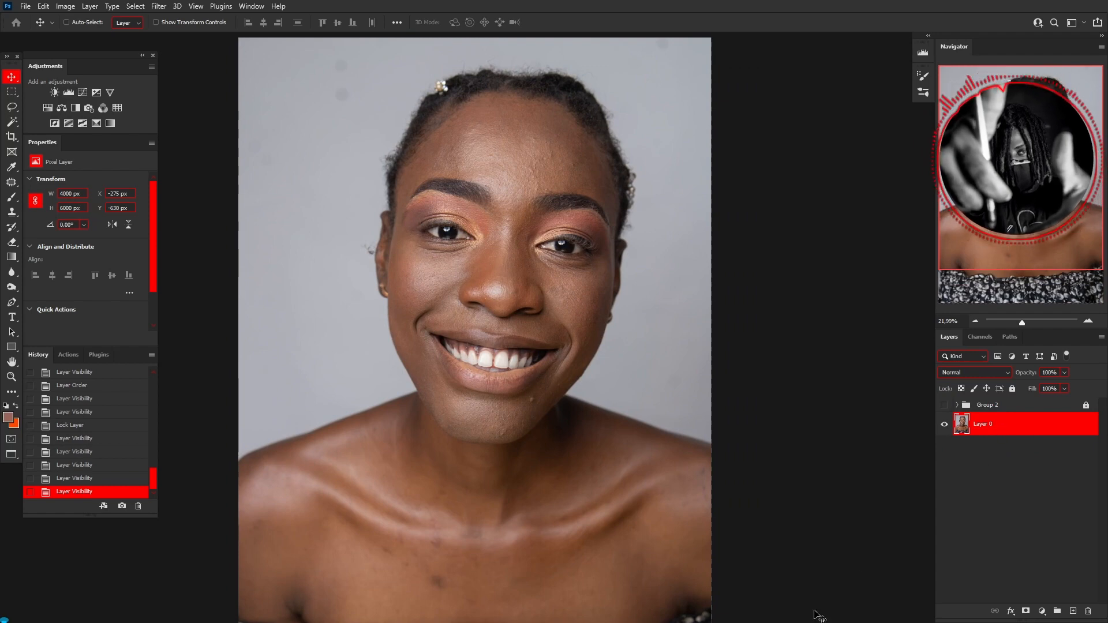
key("ctrl+j")
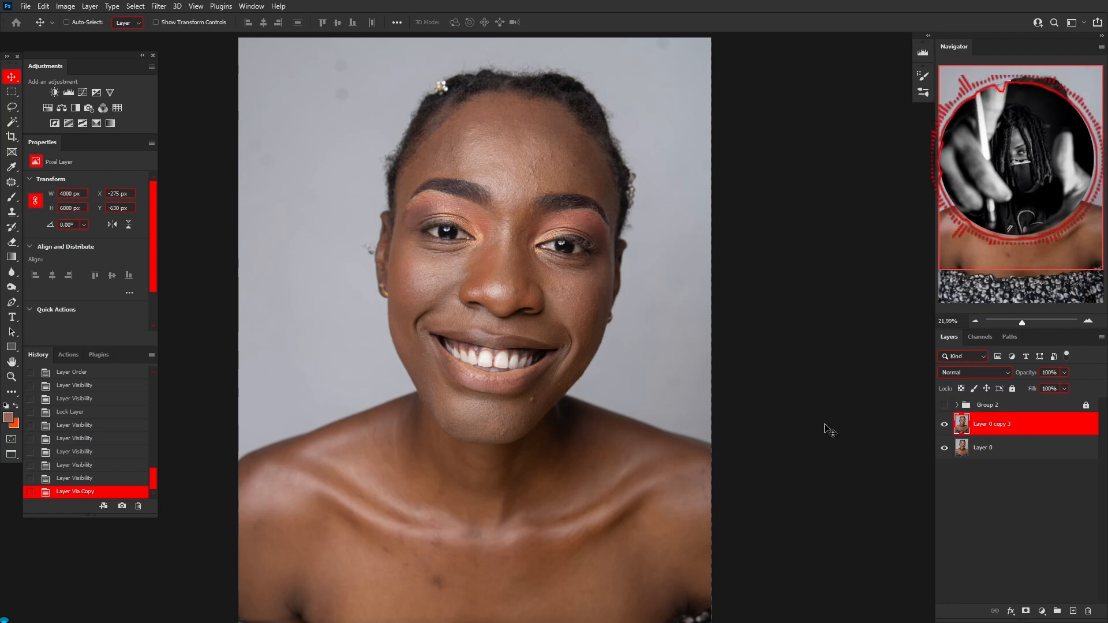
scroll(603, 275, "down", 2)
scroll(478, 188, "up", 2)
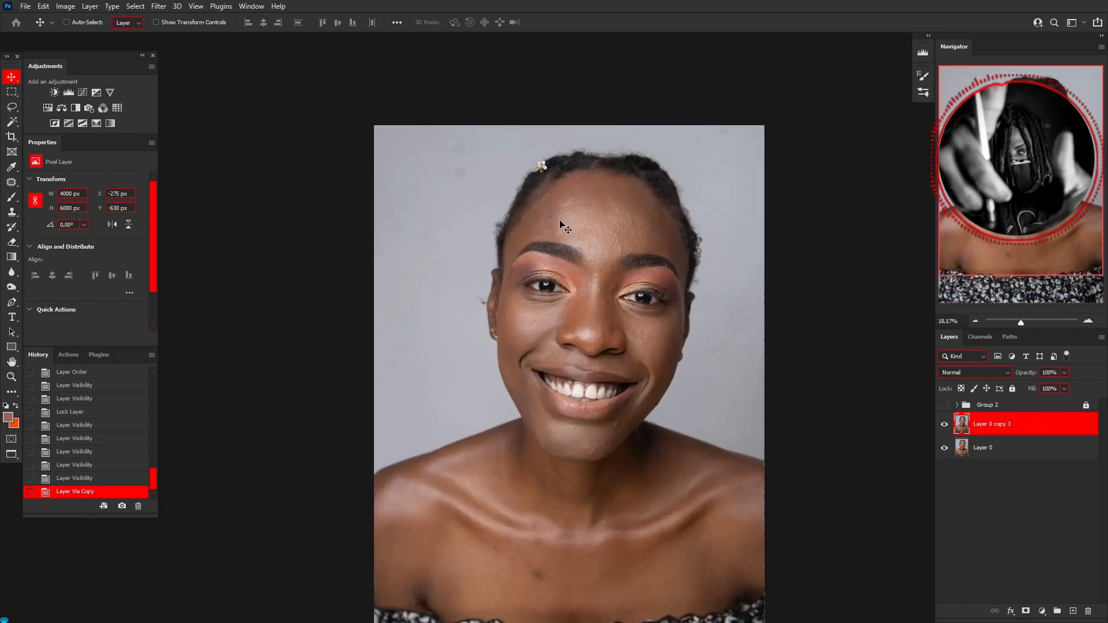
left_click(1012, 457)
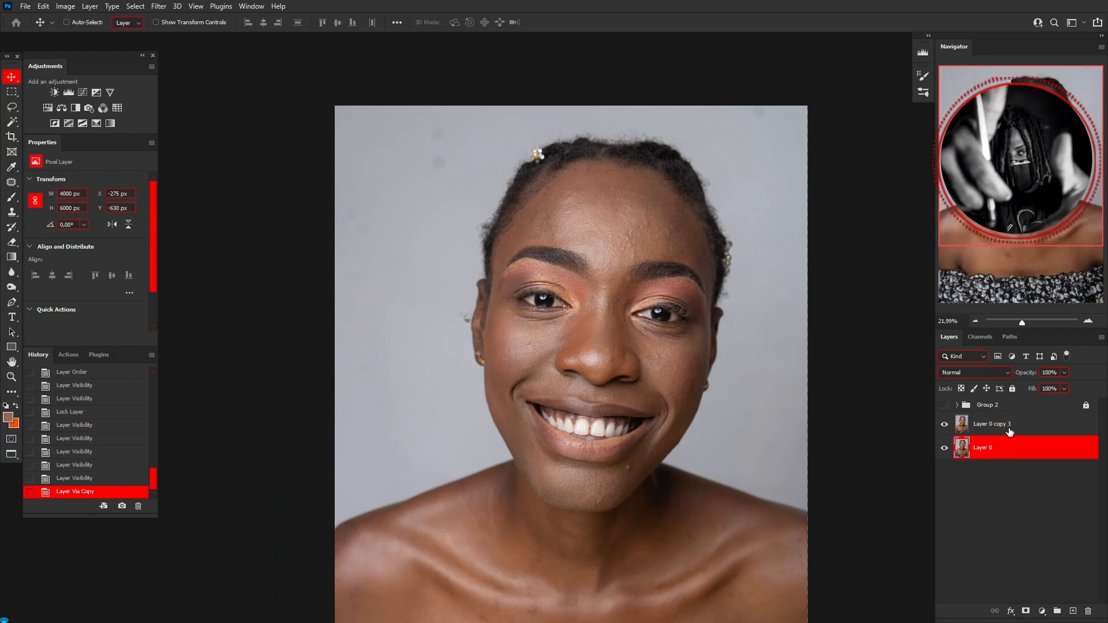
left_click(1009, 431)
scroll(637, 347, "down", 2)
scroll(637, 347, "up", 3)
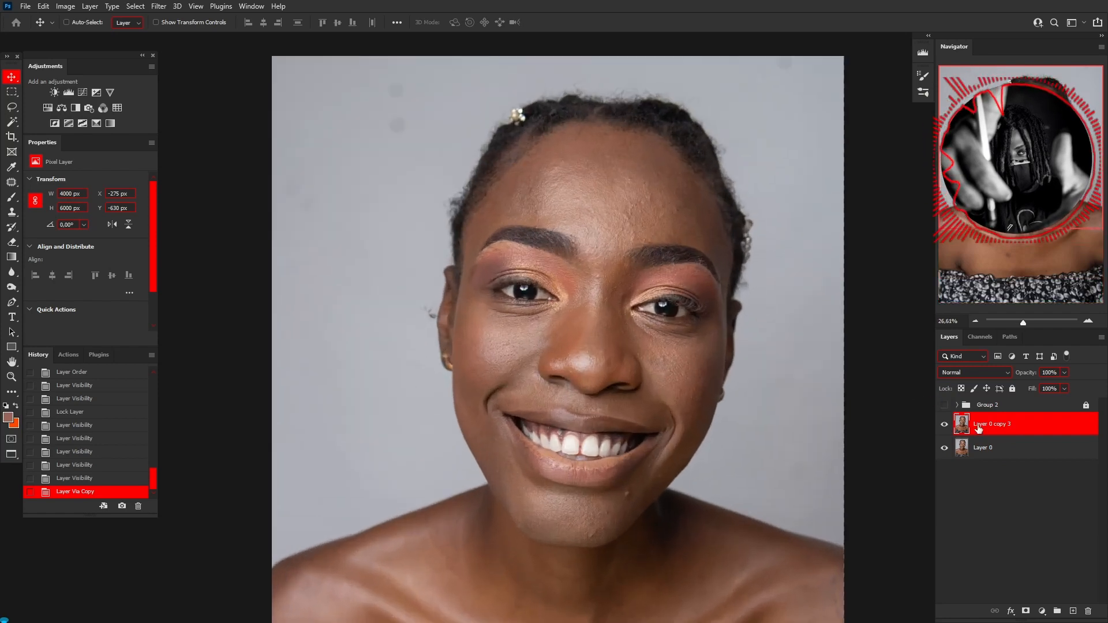
scroll(656, 353, "down", 1)
scroll(573, 255, "up", 2)
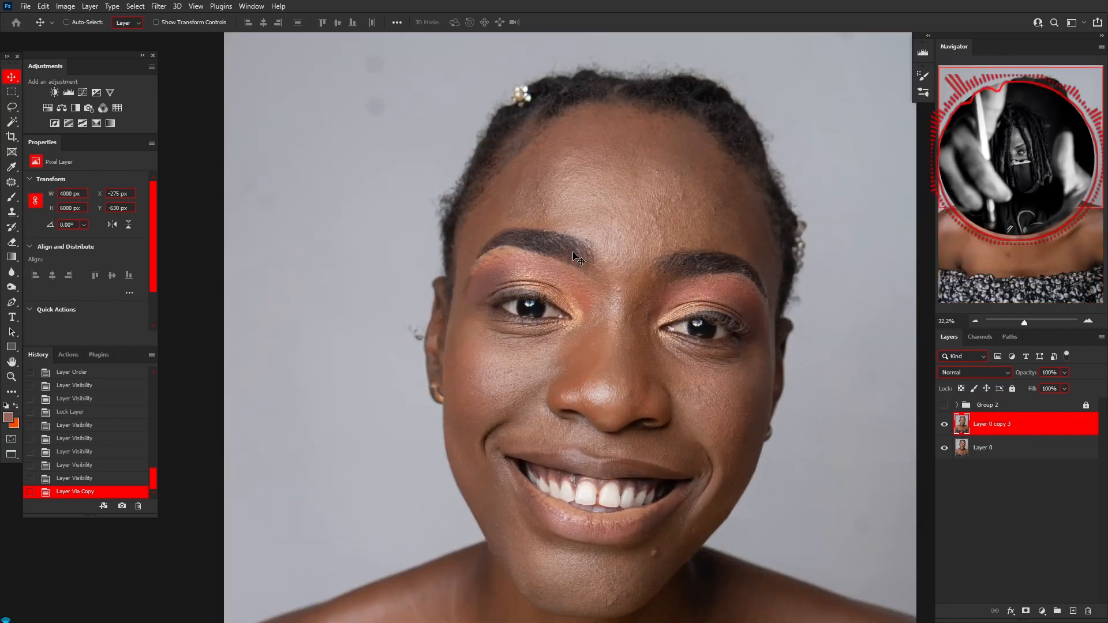
left_click_drag(552, 329, 610, 316)
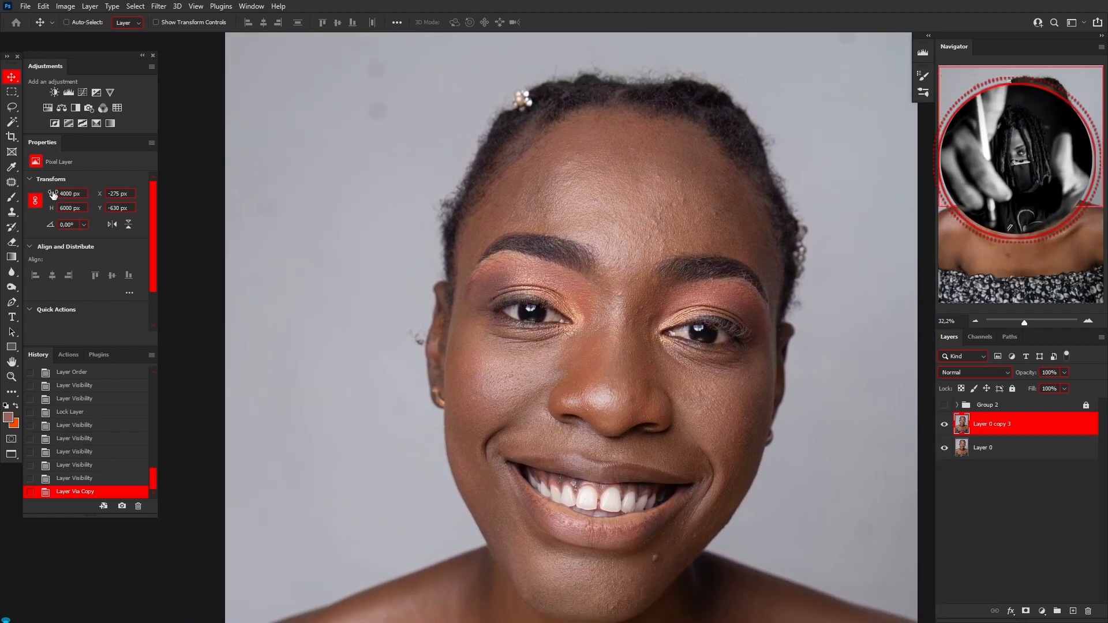
right_click(11, 182)
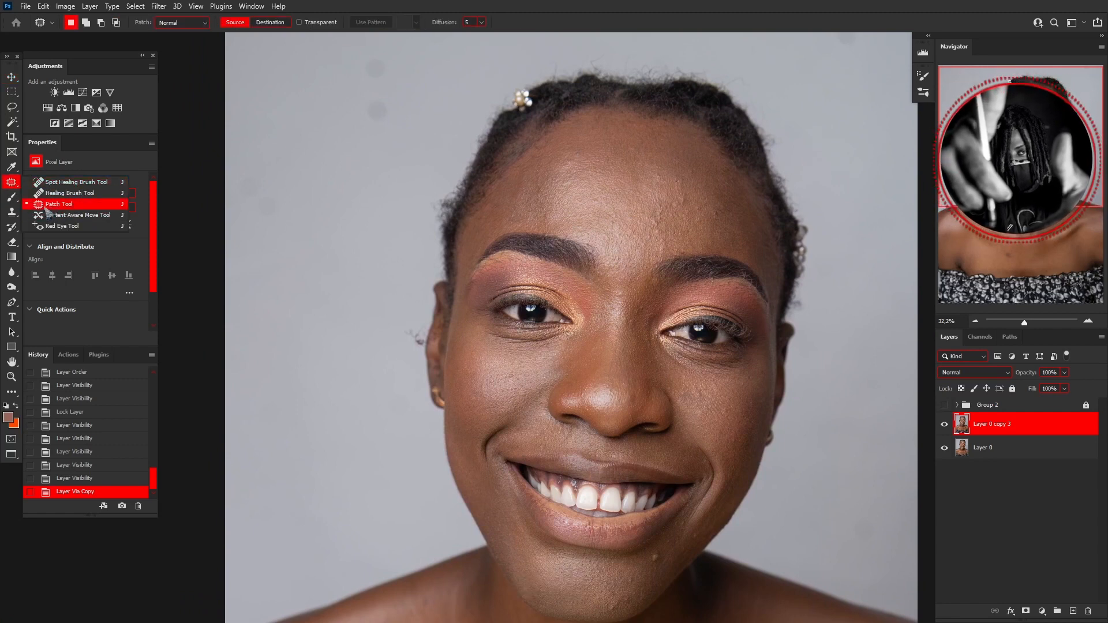
left_click(63, 183)
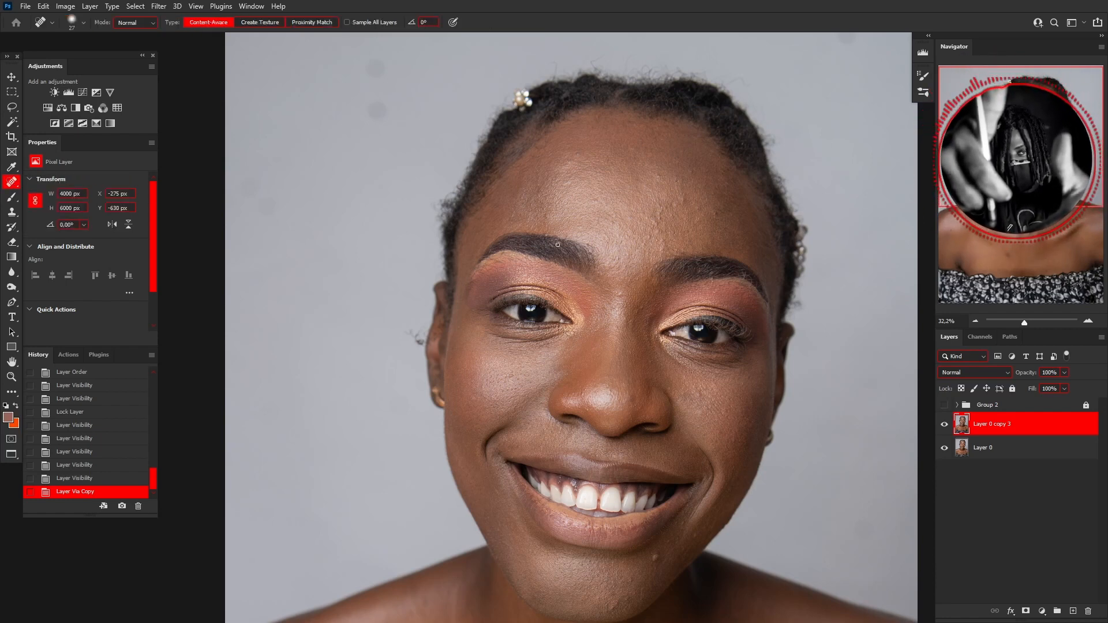
Step: Remove the dark spots on the grey backdrop beside the head with the Patch tool, using clean backdrop as the source
right_click(12, 183)
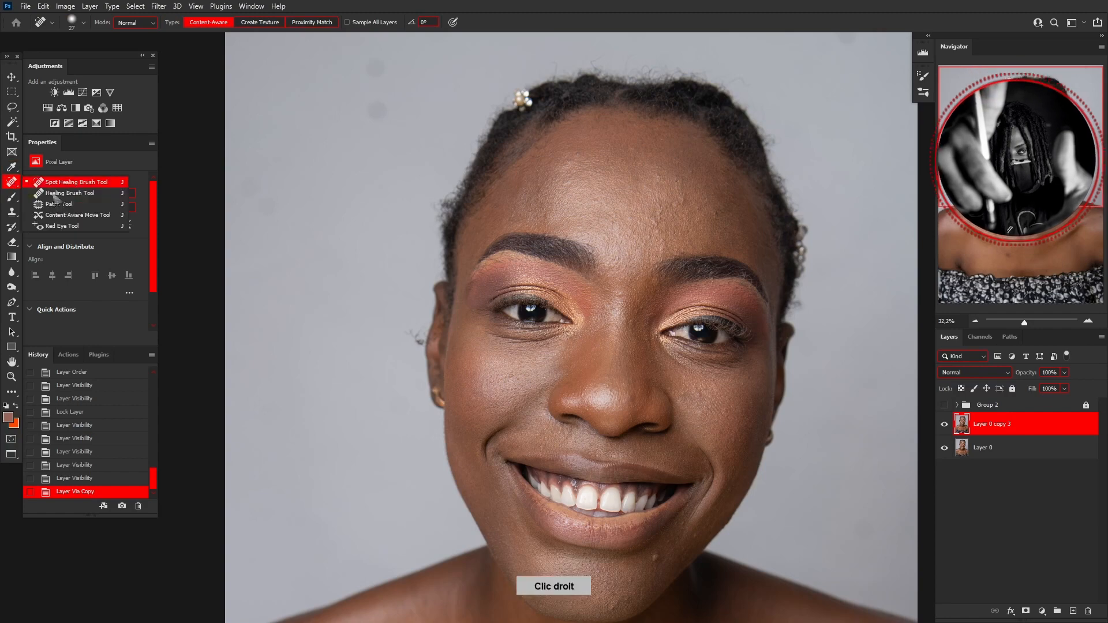
left_click(57, 205)
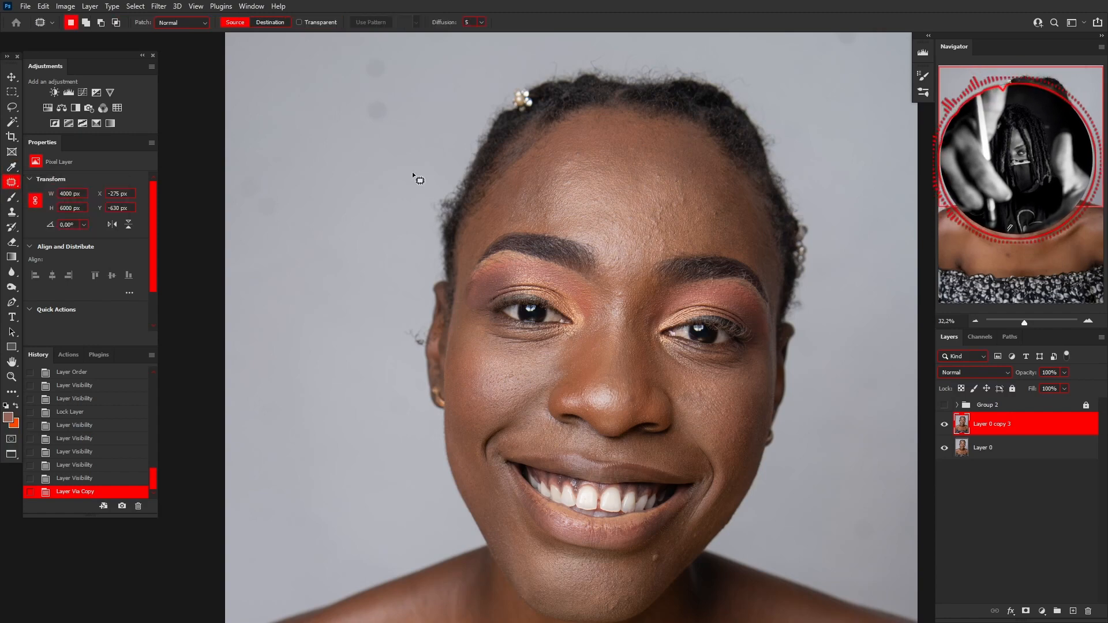
scroll(412, 171, "down", 5)
scroll(422, 144, "up", 4)
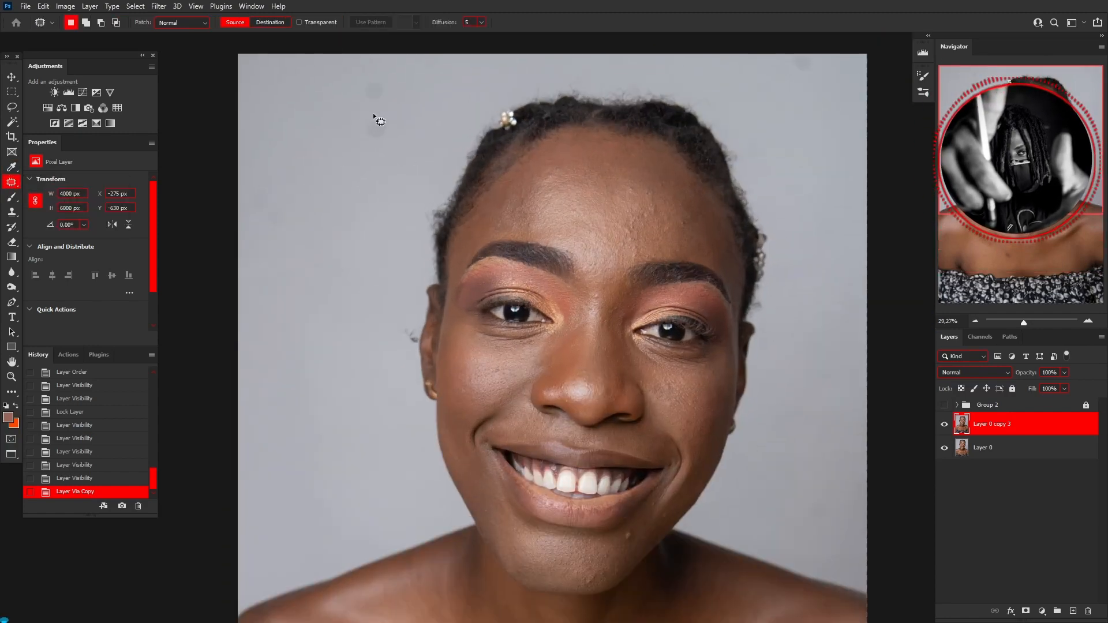
mouse_move(350, 129)
left_mouse_down()
mouse_move(347, 154)
mouse_move(399, 142)
mouse_move(397, 109)
mouse_move(348, 114)
mouse_move(342, 179)
mouse_move(321, 212)
left_mouse_up()
key("ctrl+d")
mouse_move(345, 90)
left_mouse_down()
mouse_move(407, 71)
mouse_move(340, 81)
mouse_move(307, 164)
mouse_move(337, 207)
left_mouse_up()
key("ctrl+d")
left_click_drag(267, 215, 269, 214)
left_click_drag(298, 205, 380, 162)
key("ctrl+d")
Step: Patch the blemishes on the upper forehead with clean skin from nearby, clearing the selection after each repair
scroll(557, 192, "down", 3)
scroll(593, 196, "up", 8)
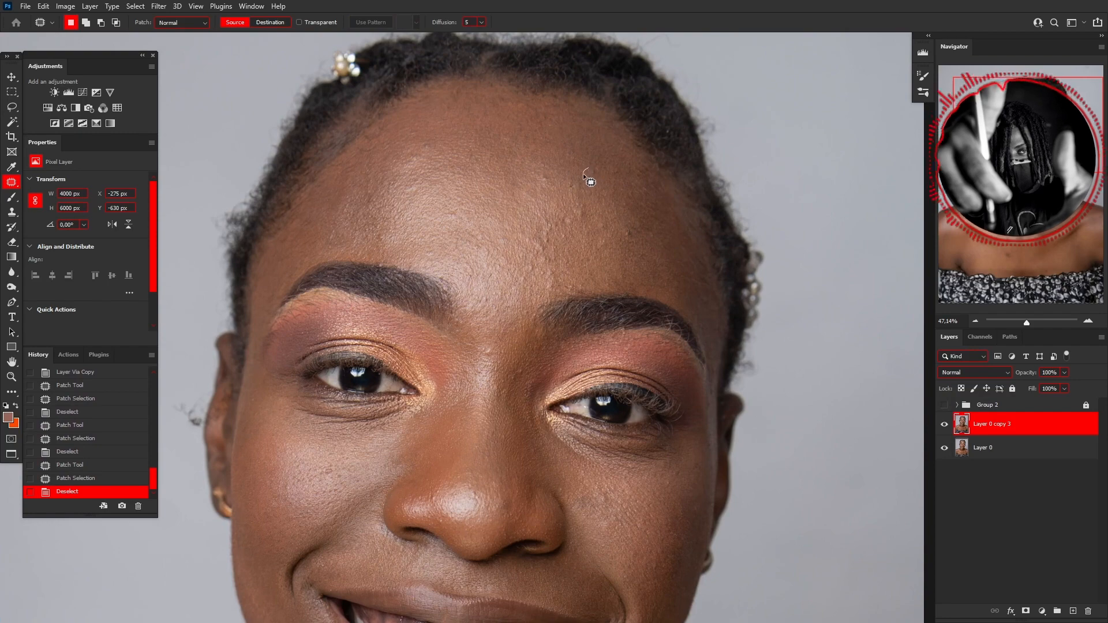
mouse_move(588, 168)
left_mouse_down()
mouse_move(563, 172)
mouse_move(566, 147)
left_mouse_up()
key("ctrl+d")
mouse_move(568, 151)
left_mouse_down()
mouse_move(541, 152)
mouse_move(551, 173)
mouse_move(520, 182)
mouse_move(554, 162)
left_mouse_up()
key("ctrl+d")
key("ctrl+d")
mouse_move(553, 163)
left_mouse_down()
mouse_move(533, 147)
mouse_move(555, 188)
mouse_move(577, 195)
mouse_move(579, 178)
mouse_move(565, 178)
mouse_move(571, 188)
mouse_move(551, 165)
left_mouse_up()
key("ctrl+d")
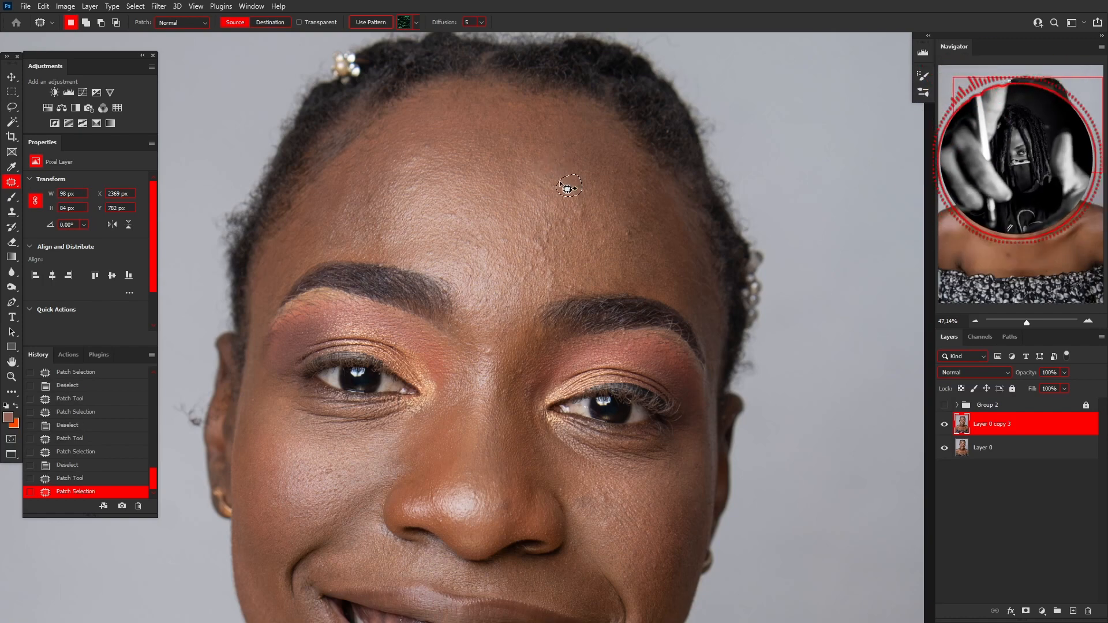
Step: Patch the bumps on the forehead above the image-right eyebrow with smooth neighbouring skin
left_click(579, 209)
mouse_move(588, 220)
left_mouse_down()
mouse_move(551, 188)
mouse_move(559, 178)
left_mouse_up()
left_click(602, 231)
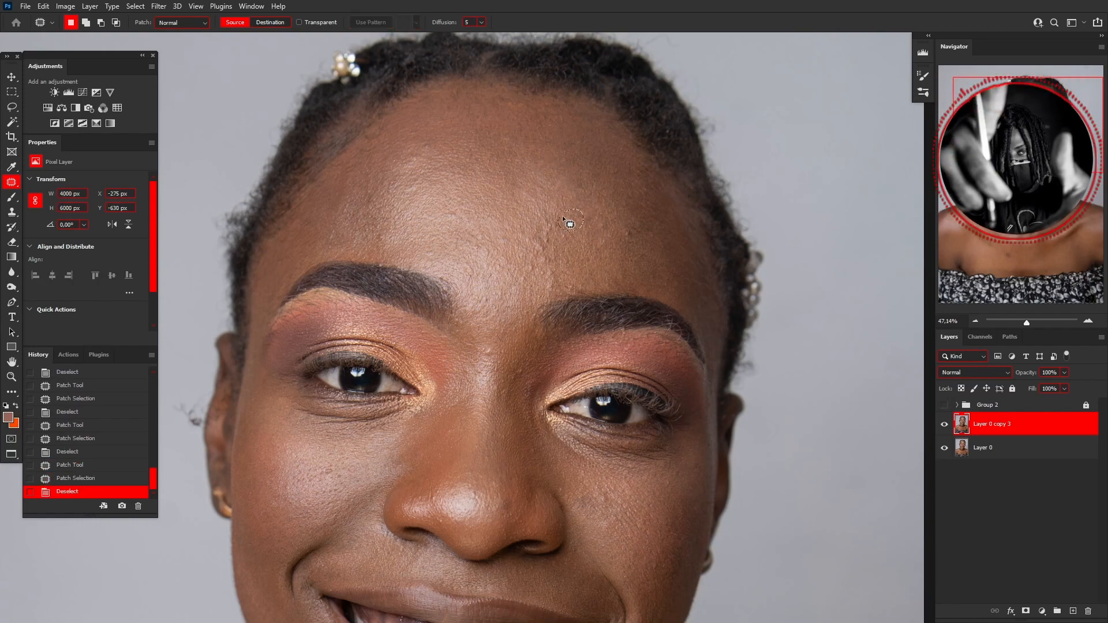
left_click_drag(619, 231, 624, 229)
mouse_move(626, 235)
left_mouse_down()
mouse_move(592, 242)
mouse_move(540, 213)
mouse_move(551, 206)
mouse_move(537, 226)
mouse_move(554, 220)
left_mouse_up()
left_click(580, 246)
left_click(541, 213)
left_click(524, 235)
left_click(551, 210)
left_click(584, 229)
Step: Patch the cluster of bumps in the middle of the forehead, down to just above the eyebrows
mouse_move(555, 224)
left_mouse_down()
mouse_move(582, 219)
mouse_move(584, 236)
mouse_move(539, 245)
mouse_move(524, 227)
mouse_move(524, 259)
left_mouse_up()
left_click(547, 240)
left_click(530, 248)
left_click(522, 274)
left_click_drag(524, 259, 526, 236)
left_click(542, 241)
mouse_move(542, 241)
left_mouse_down()
mouse_move(560, 237)
mouse_move(551, 253)
mouse_move(543, 245)
mouse_move(534, 272)
left_mouse_up()
left_click(539, 281)
mouse_move(533, 272)
left_mouse_down()
mouse_move(527, 256)
mouse_move(557, 266)
left_mouse_up()
left_click(548, 282)
mouse_move(540, 274)
left_mouse_down()
mouse_move(535, 289)
mouse_move(539, 275)
left_mouse_up()
left_click_drag(535, 283, 526, 291)
Step: Patch the small marks between the eyebrows and along the bridge of the nose
left_click(501, 341)
mouse_move(484, 360)
left_mouse_down()
mouse_move(495, 337)
mouse_move(525, 382)
left_mouse_up()
left_click(519, 374)
left_click_drag(522, 377, 553, 369)
left_click(588, 367)
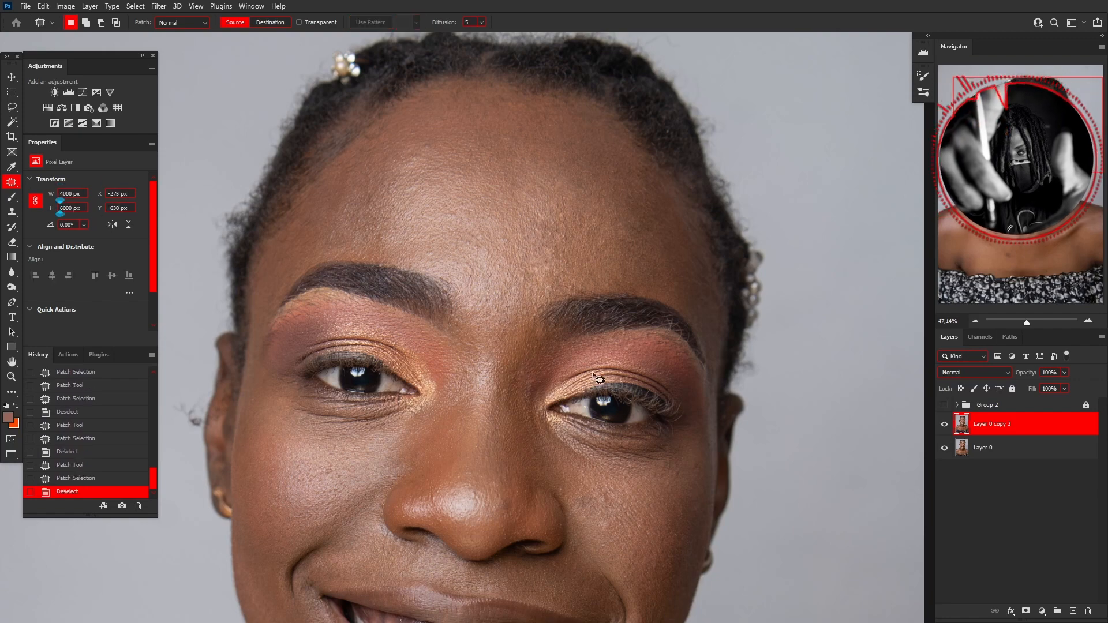
Step: Patch the blemishes on the image-right cheek below the eye and on the skin around the nose
mouse_move(619, 493)
left_mouse_down()
mouse_move(640, 260)
mouse_move(624, 265)
mouse_move(634, 275)
mouse_move(617, 271)
mouse_move(633, 265)
left_mouse_up()
left_click(607, 264)
left_click(630, 254)
left_click_drag(632, 265, 639, 263)
left_click(654, 261)
mouse_move(522, 269)
left_mouse_down()
mouse_move(537, 269)
mouse_move(523, 267)
left_mouse_up()
mouse_move(528, 269)
left_mouse_down()
mouse_move(528, 242)
mouse_move(551, 292)
left_mouse_up()
left_click(481, 259)
left_click(541, 319)
mouse_move(549, 294)
left_mouse_down()
mouse_move(541, 319)
mouse_move(511, 307)
left_mouse_up()
left_click_drag(511, 306, 549, 288)
left_click(510, 303)
Step: Patch the mole on the chin below the image-right corner of the mouth with clean skin
left_click_drag(549, 292, 572, 214)
left_click(557, 276)
left_click(574, 425)
left_click_drag(555, 430, 580, 417)
left_click(580, 417)
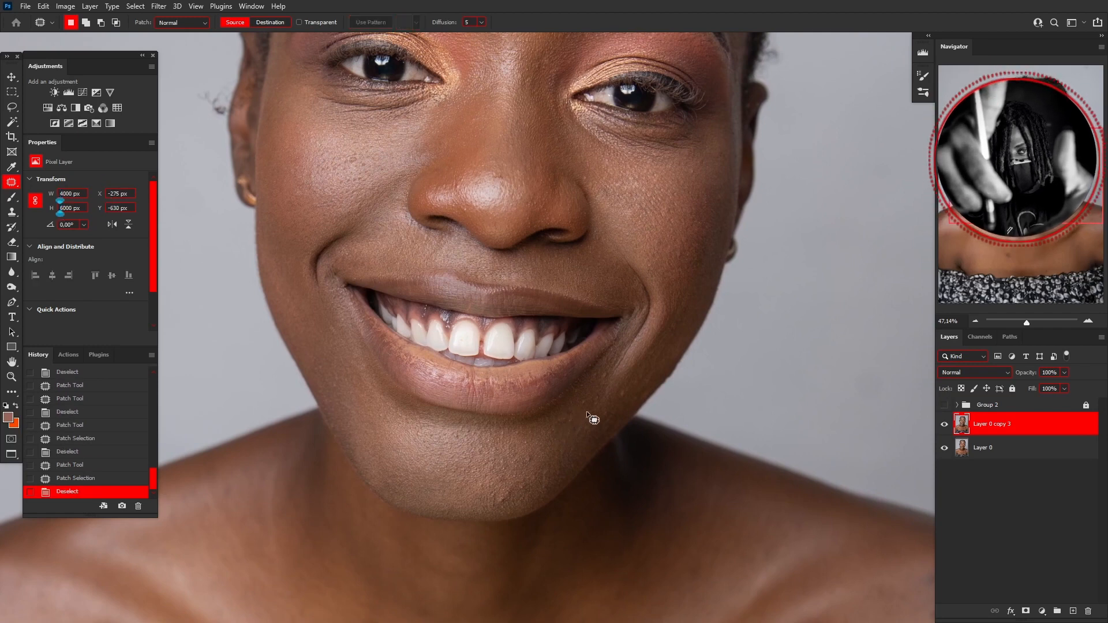
Step: Remove the small bumps beside the image-right mouth corner and on the chin with the Content-Aware Spot Healing Brush
right_click(12, 182)
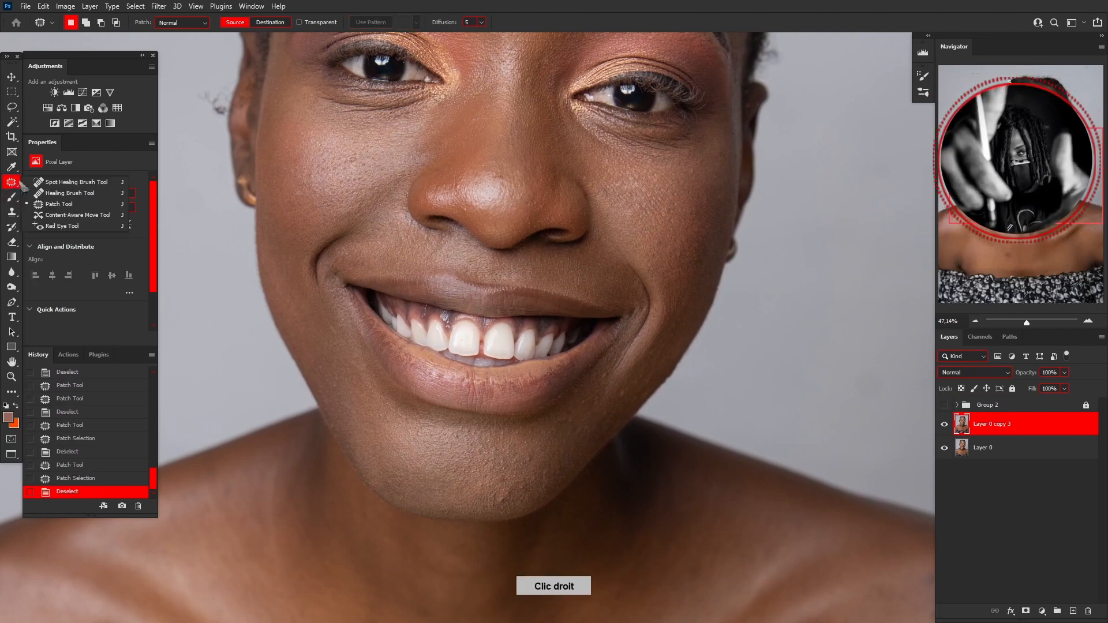
left_click(47, 183)
mouse_move(604, 379)
left_mouse_down()
mouse_move(621, 354)
mouse_move(606, 363)
left_mouse_up()
left_click(606, 390)
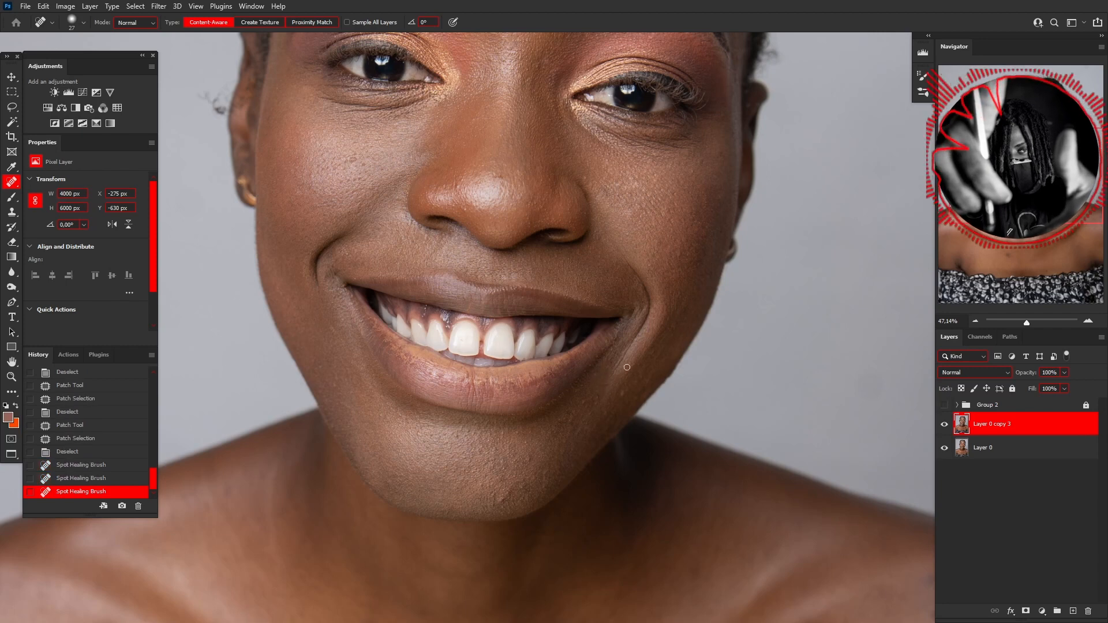
left_click(621, 398)
left_click(630, 390)
left_click_drag(557, 426, 605, 365)
left_click(569, 426)
left_click(602, 384)
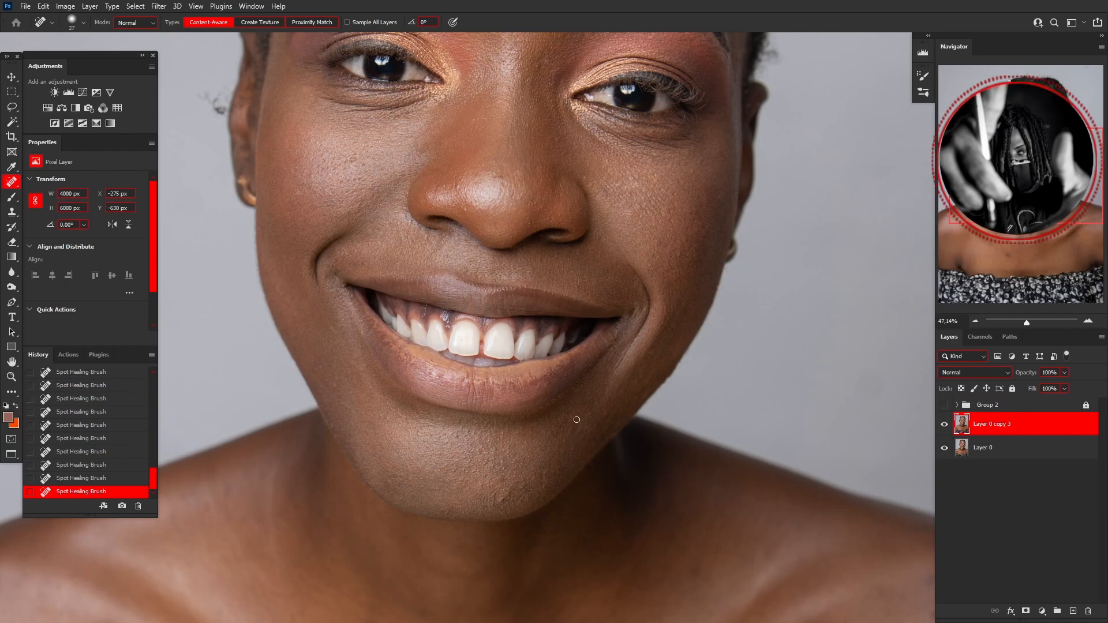
left_click_drag(497, 502, 516, 484)
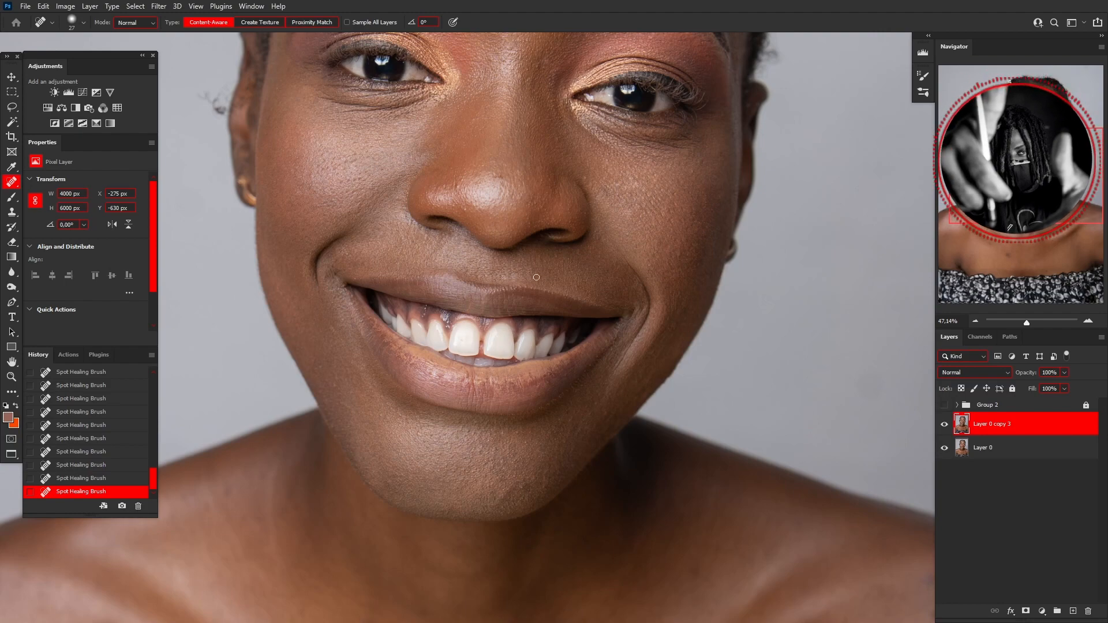
Step: Replace the large dark spot in the middle of the chest with clean skin using the Patch tool
scroll(536, 277, "down", 5)
scroll(534, 239, "up", 4)
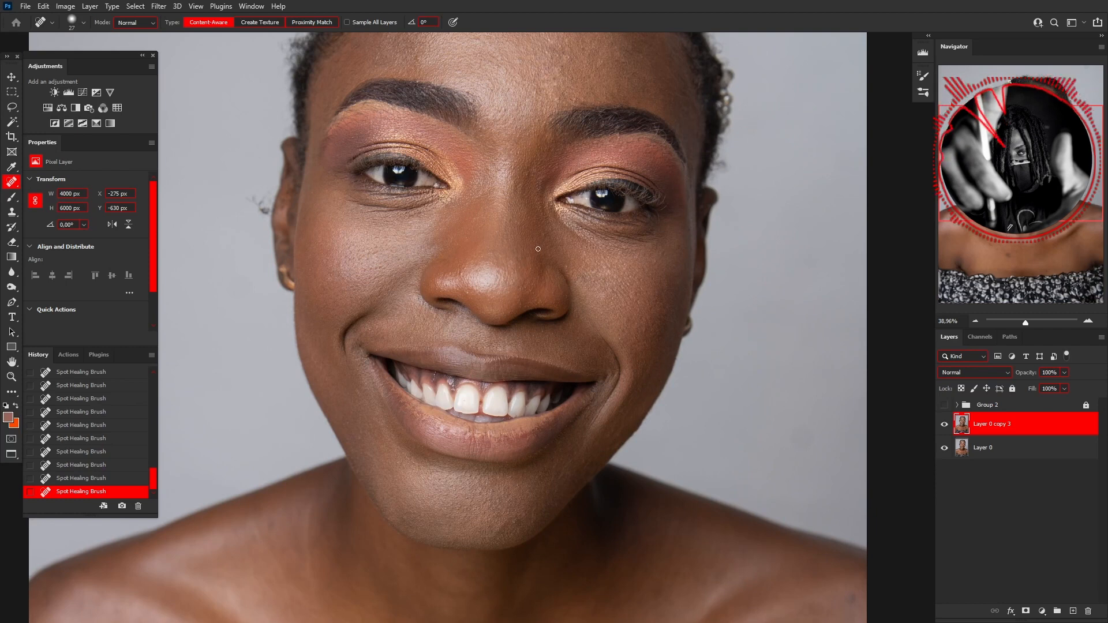
scroll(533, 252, "up", 4)
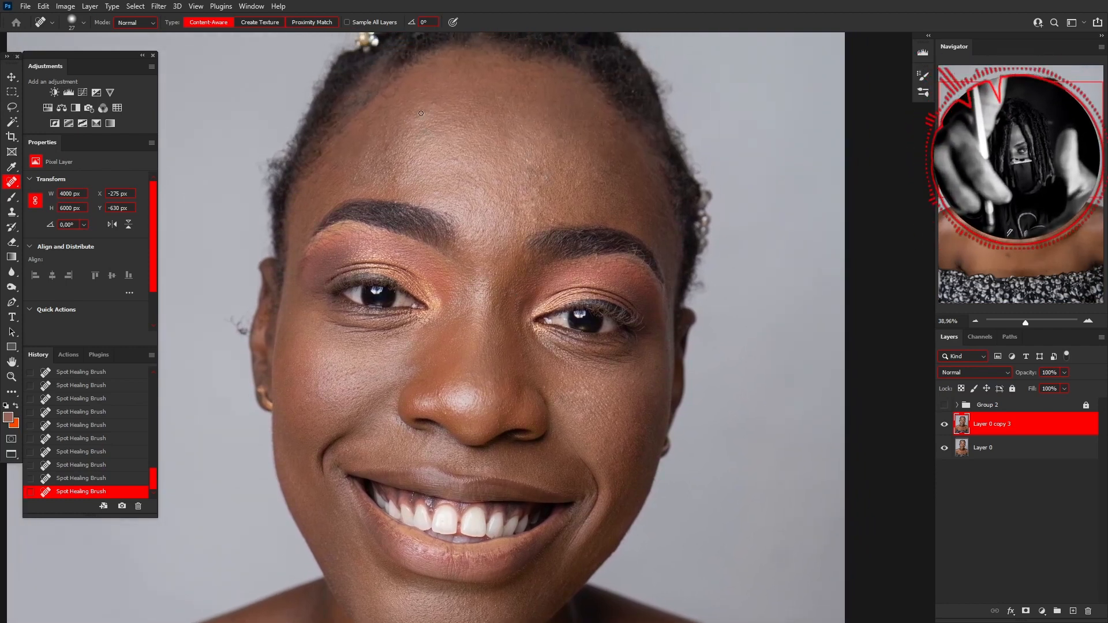
left_click_drag(518, 388, 599, 220)
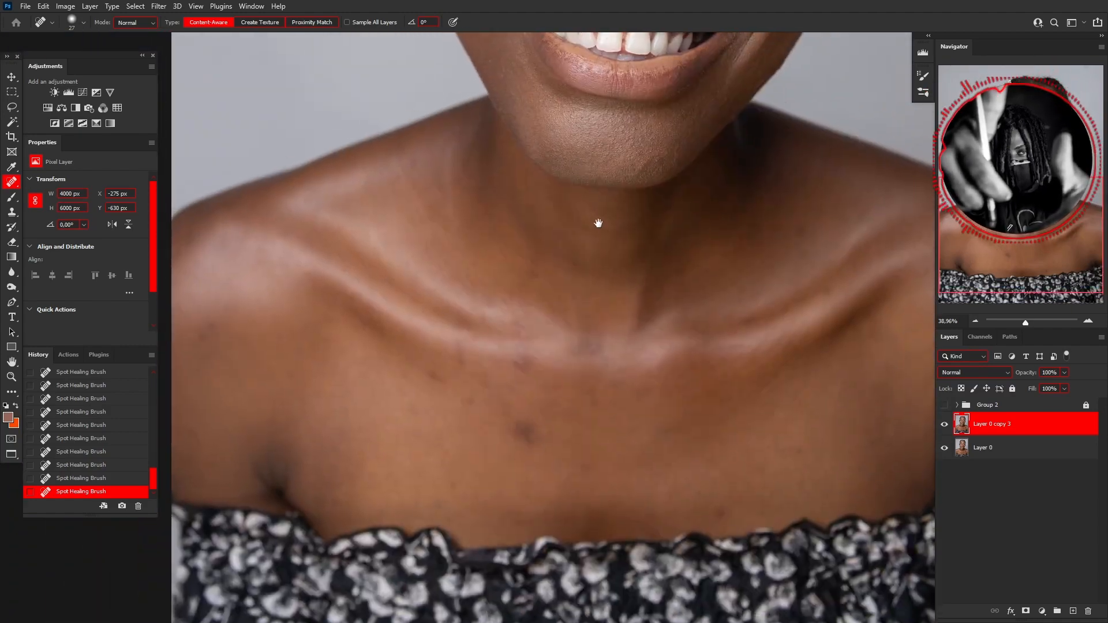
right_click(11, 182)
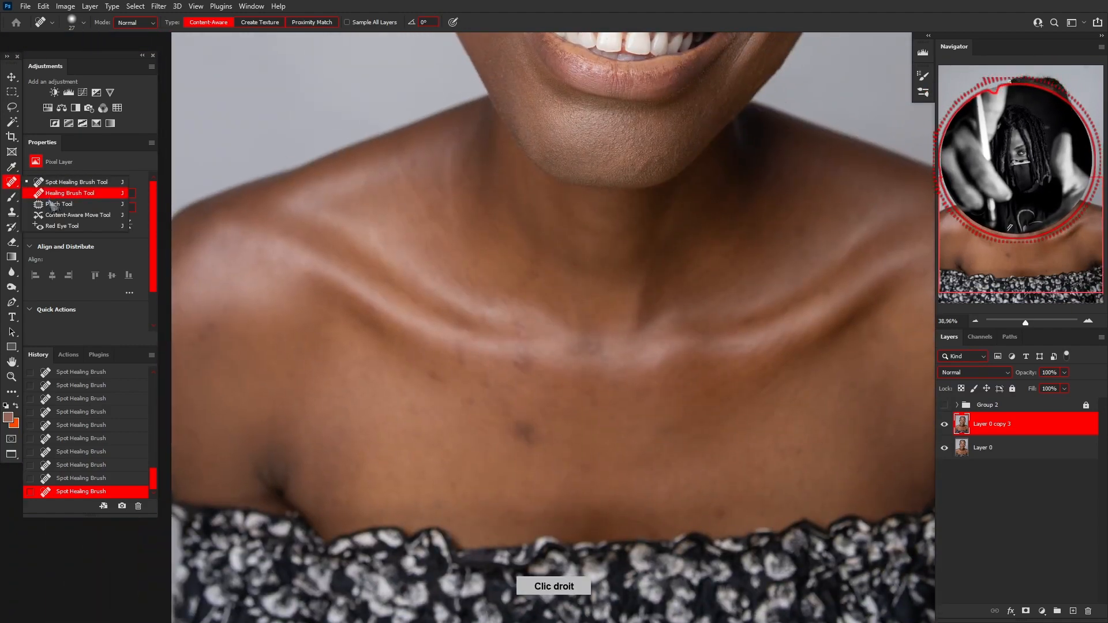
left_click(69, 202)
left_click_drag(521, 410, 505, 428)
left_click_drag(528, 434, 600, 445)
key("ctrl+d")
Step: Patch the smaller dark spots below the image-left collarbone and in the middle of the chest
mouse_move(508, 367)
left_mouse_down()
mouse_move(537, 371)
mouse_move(427, 408)
mouse_move(448, 363)
mouse_move(410, 404)
mouse_move(438, 421)
left_mouse_up()
key("ctrl+d")
key("ctrl+d")
mouse_move(461, 392)
left_mouse_down()
mouse_move(448, 418)
mouse_move(449, 469)
mouse_move(439, 466)
left_mouse_up()
key("ctrl+d")
mouse_move(450, 467)
left_mouse_down()
mouse_move(406, 407)
mouse_move(450, 421)
mouse_move(521, 411)
mouse_move(491, 408)
left_mouse_up()
key("ctrl+d")
left_click_drag(499, 415, 474, 426)
key("ctrl+d")
mouse_move(466, 373)
left_mouse_down()
mouse_move(480, 371)
mouse_move(469, 372)
left_mouse_up()
left_click_drag(476, 376, 504, 443)
mouse_move(503, 445)
left_mouse_down()
mouse_move(525, 468)
mouse_move(506, 441)
left_mouse_up()
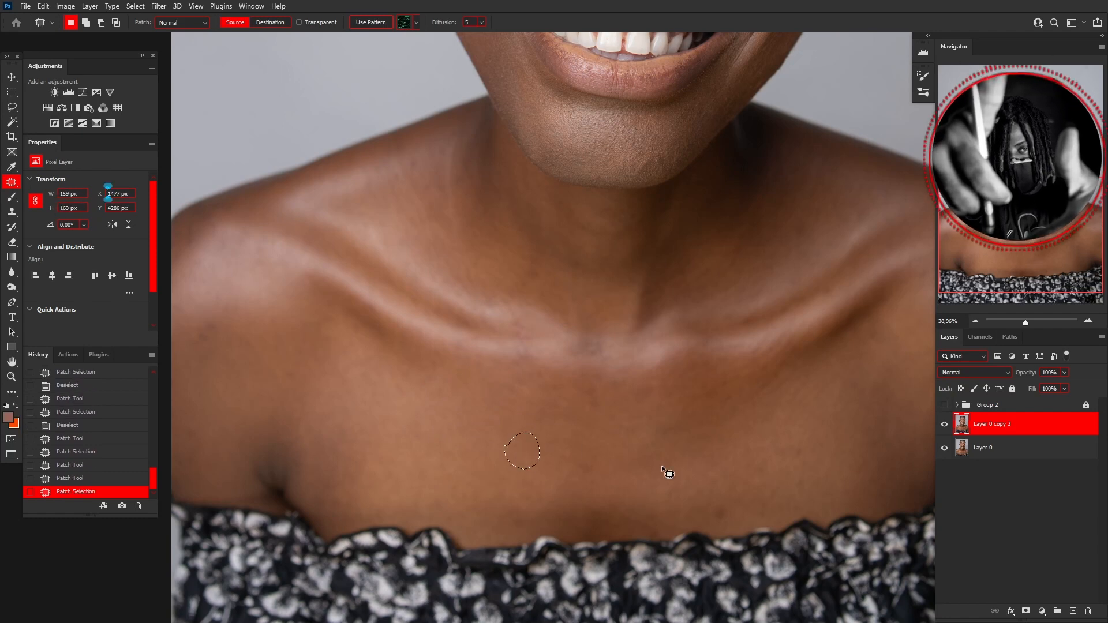
Step: Patch the faint marks on the image-right side of the chest above the neckline of the top
left_click_drag(712, 514, 721, 508)
left_click_drag(656, 496, 662, 486)
left_click_drag(680, 489, 751, 464)
key("ctrl+d")
left_click_drag(760, 466, 798, 449)
mouse_move(744, 438)
left_mouse_down()
mouse_move(810, 442)
mouse_move(780, 443)
left_mouse_up()
key("ctrl+d")
key("ctrl+d")
Step: Patch the dark marks in the hollow between the collarbones and on the nearby base of the neck
mouse_move(794, 449)
left_mouse_down()
mouse_move(814, 422)
mouse_move(705, 446)
left_mouse_up()
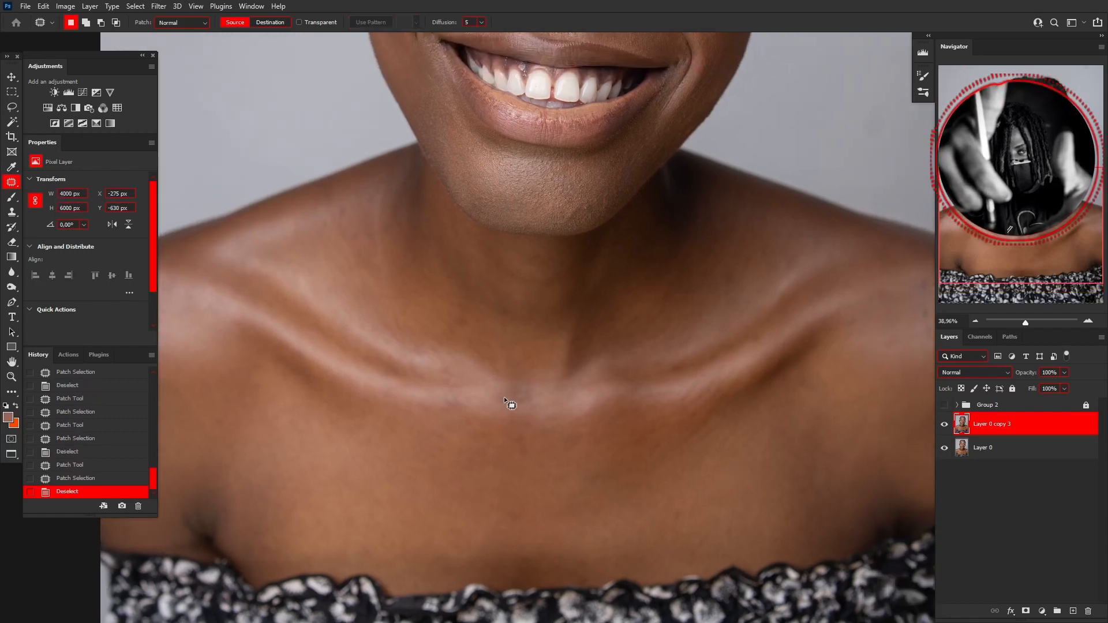
mouse_move(551, 404)
left_mouse_down()
mouse_move(508, 392)
mouse_move(537, 401)
mouse_move(530, 375)
mouse_move(497, 409)
mouse_move(508, 397)
left_mouse_up()
key("ctrl+d")
key("ctrl+d")
key("ctrl+d")
mouse_move(513, 401)
left_mouse_down()
mouse_move(445, 378)
mouse_move(417, 352)
left_mouse_up()
key("ctrl+d")
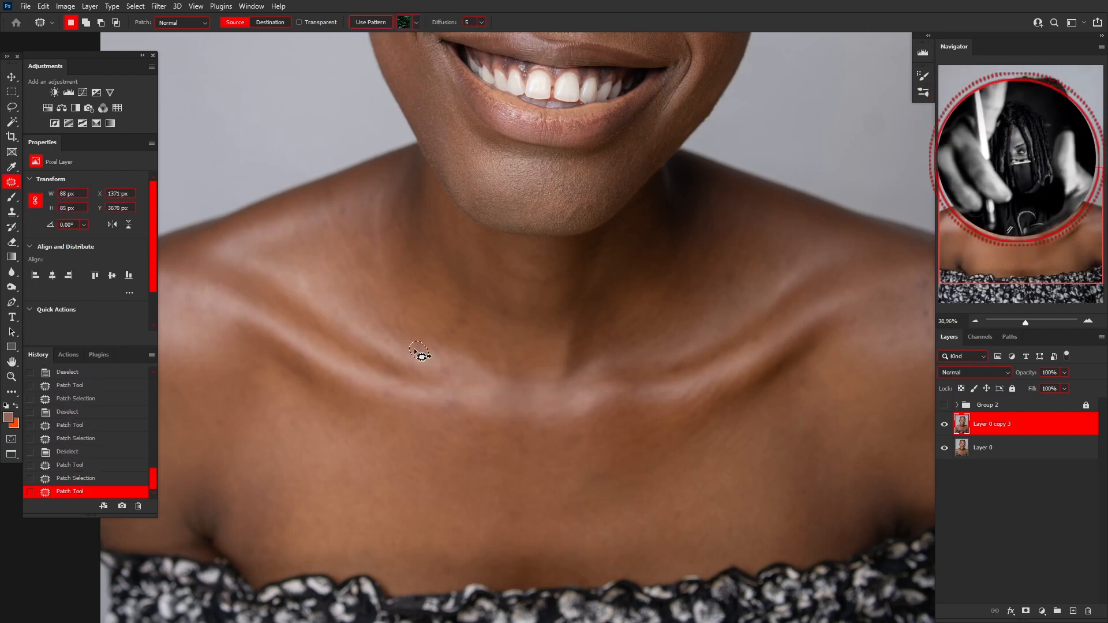
key("ctrl+d")
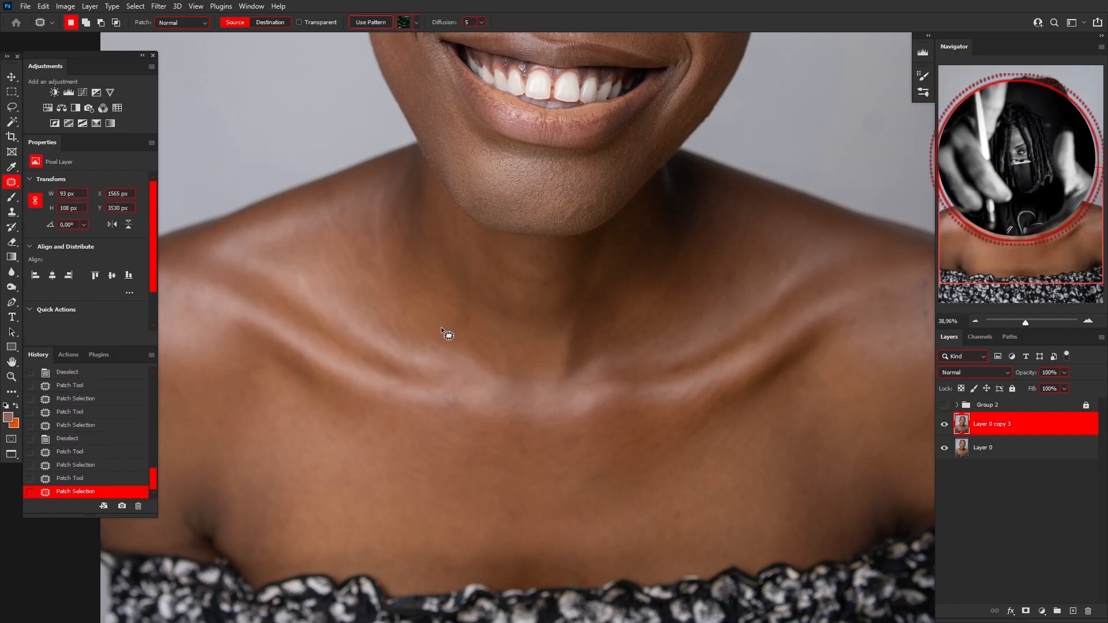
Step: Patch the remaining blemishes on the lower neck and along the image-left collarbone
mouse_move(426, 293)
left_mouse_down()
mouse_move(440, 308)
mouse_move(425, 428)
mouse_move(434, 407)
left_mouse_up()
key("ctrl+d")
mouse_move(445, 410)
left_mouse_down()
mouse_move(420, 417)
mouse_move(379, 393)
left_mouse_up()
key("ctrl+d")
left_click_drag(384, 398, 407, 402)
key("ctrl+d")
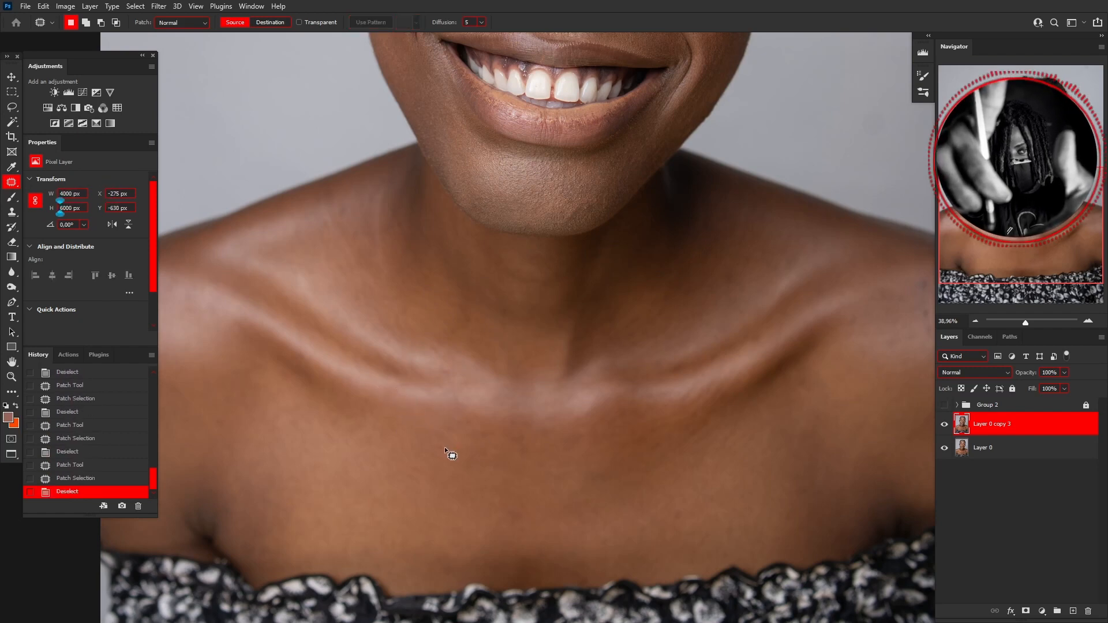
Step: Patch the faint marks in the middle of the chest, just below the hollow between the collarbones
mouse_move(433, 452)
left_mouse_down()
mouse_move(444, 465)
mouse_move(463, 456)
mouse_move(452, 470)
mouse_move(460, 450)
left_mouse_up()
mouse_move(461, 434)
left_mouse_down()
mouse_move(489, 442)
mouse_move(461, 434)
left_mouse_up()
mouse_move(474, 438)
left_mouse_down()
mouse_move(469, 457)
mouse_move(527, 469)
mouse_move(504, 462)
left_mouse_up()
mouse_move(516, 466)
left_mouse_down()
mouse_move(532, 470)
mouse_move(537, 499)
mouse_move(506, 499)
left_mouse_up()
mouse_move(520, 507)
left_mouse_down()
mouse_move(560, 489)
mouse_move(499, 504)
left_mouse_up()
key("ctrl+d")
Step: Patch the remaining uneven spots lower down in the center of the chest
mouse_move(513, 514)
left_mouse_down()
mouse_move(430, 512)
mouse_move(447, 511)
mouse_move(440, 537)
mouse_move(462, 516)
left_mouse_up()
key("ctrl+d")
mouse_move(457, 522)
left_mouse_down()
mouse_move(445, 498)
mouse_move(522, 497)
mouse_move(507, 482)
left_mouse_up()
left_click_drag(519, 481, 542, 476)
key("ctrl+d")
Step: Patch the mark on the image-right side of the chest and the small spots on the image-right base of the neck
mouse_move(728, 449)
left_mouse_down()
mouse_move(688, 470)
mouse_move(626, 479)
mouse_move(667, 455)
left_mouse_up()
mouse_move(679, 460)
left_mouse_down()
mouse_move(656, 483)
mouse_move(707, 432)
mouse_move(683, 458)
left_mouse_up()
key("ctrl+d")
left_click_drag(614, 313, 616, 301)
left_click_drag(622, 303, 652, 275)
key("ctrl+d")
mouse_move(589, 317)
left_mouse_down()
mouse_move(620, 297)
mouse_move(594, 309)
left_mouse_up()
left_click_drag(609, 311, 600, 319)
key("ctrl+d")
Step: Patch the blemishes on the image-right shoulder, around the outer end of the collarbone
left_click_drag(671, 307, 555, 358)
mouse_move(691, 366)
left_mouse_down()
mouse_move(702, 365)
mouse_move(681, 386)
left_mouse_up()
key("ctrl+d")
left_click_drag(697, 388, 676, 413)
mouse_move(623, 396)
left_mouse_down()
mouse_move(634, 411)
mouse_move(636, 384)
left_mouse_up()
left_click_drag(634, 398, 618, 428)
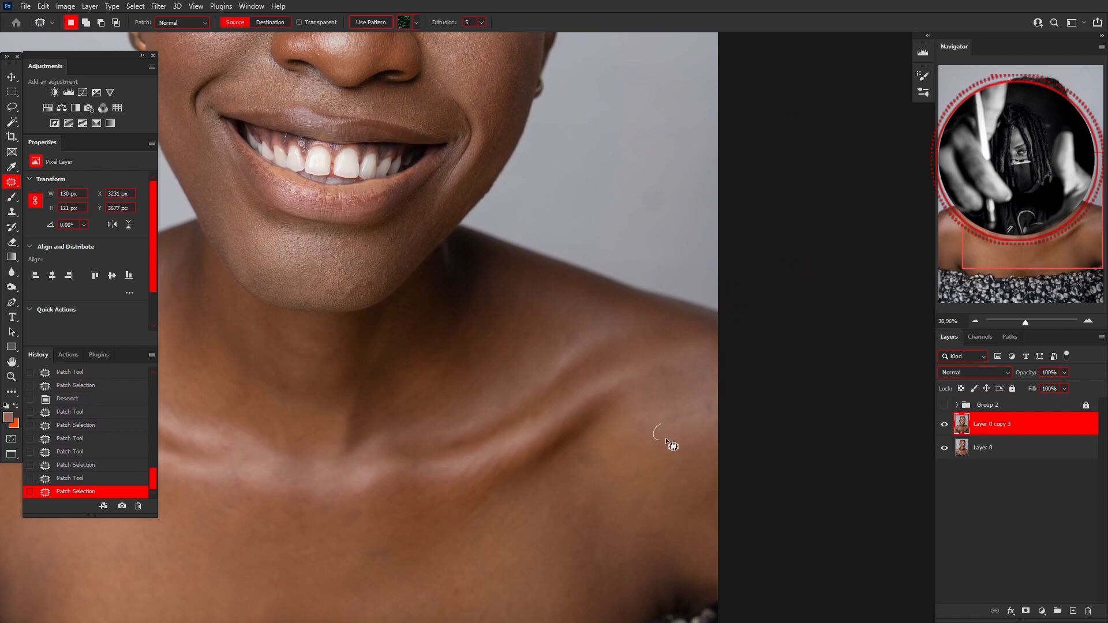
key("ctrl+d")
Step: Patch the remaining spots on the skin below the image-right collarbone
mouse_move(651, 467)
left_mouse_down()
mouse_move(680, 457)
mouse_move(662, 443)
left_mouse_up()
mouse_move(663, 448)
left_mouse_down()
mouse_move(618, 476)
mouse_move(626, 504)
left_mouse_up()
left_click_drag(626, 504, 651, 477)
key("ctrl+d")
left_click_drag(563, 460, 585, 482)
key("ctrl+d")
Step: Patch the small blemishes on the upper forehead above the image-left eyebrow
scroll(585, 483, "down", 5)
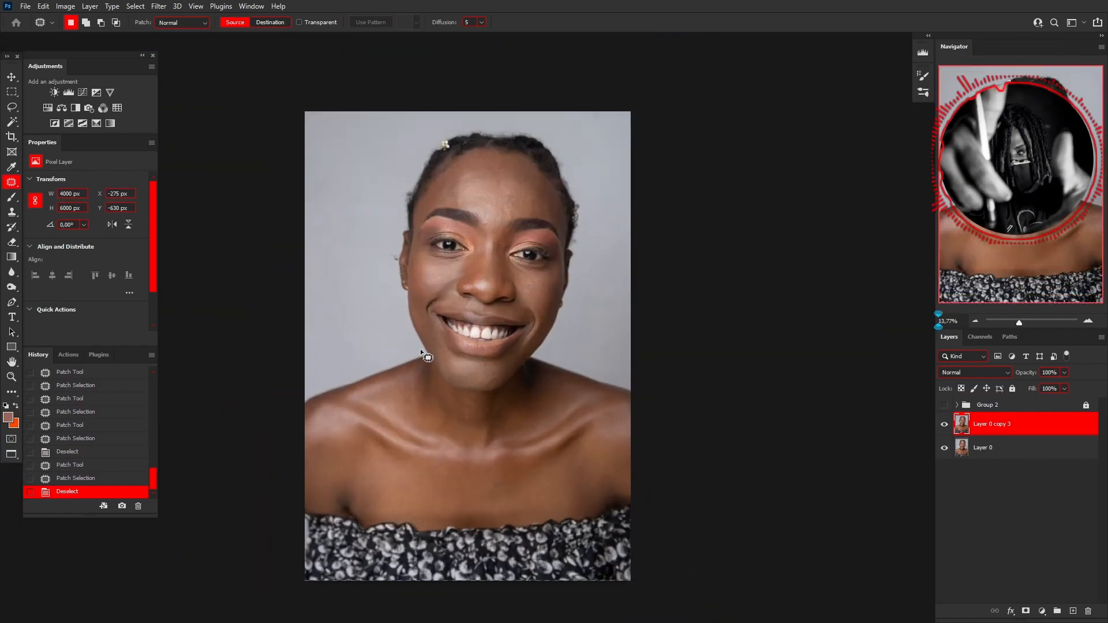
scroll(420, 349, "up", 3)
scroll(447, 410, "down", 1)
scroll(503, 377, "down", 1)
scroll(548, 369, "up", 3)
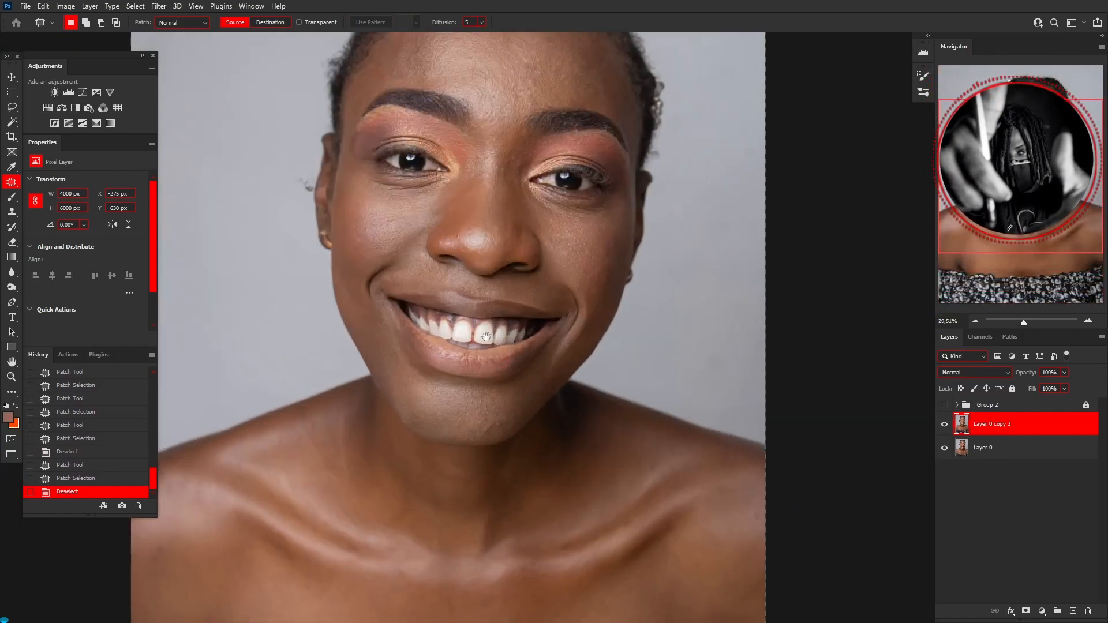
scroll(591, 365, "down", 1)
scroll(594, 244, "up", 3)
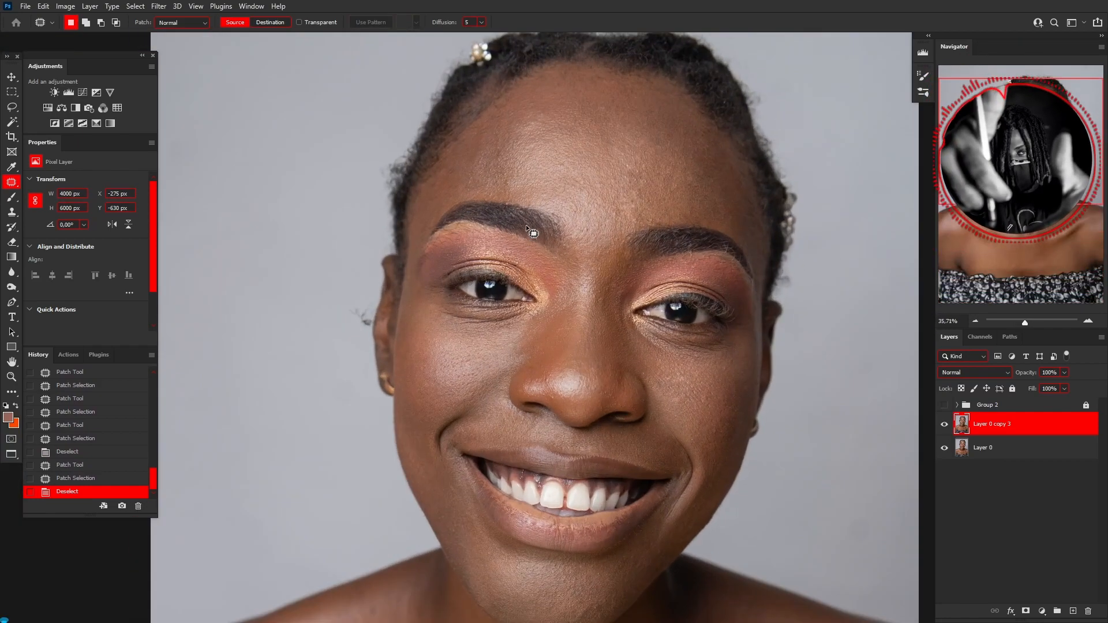
mouse_move(534, 116)
left_mouse_down()
mouse_move(558, 108)
mouse_move(520, 123)
left_mouse_up()
key("ctrl+d")
key("ctrl+d")
left_click_drag(530, 123, 540, 141)
key("ctrl+d")
Step: Patch the remaining marks on the middle of the forehead above the image-left eyebrow
left_click_drag(536, 142, 515, 144)
key("ctrl+d")
left_click_drag(514, 140, 521, 129)
left_click_drag(522, 128, 531, 114)
key("ctrl+d")
left_click_drag(515, 156, 512, 159)
key("ctrl+d")
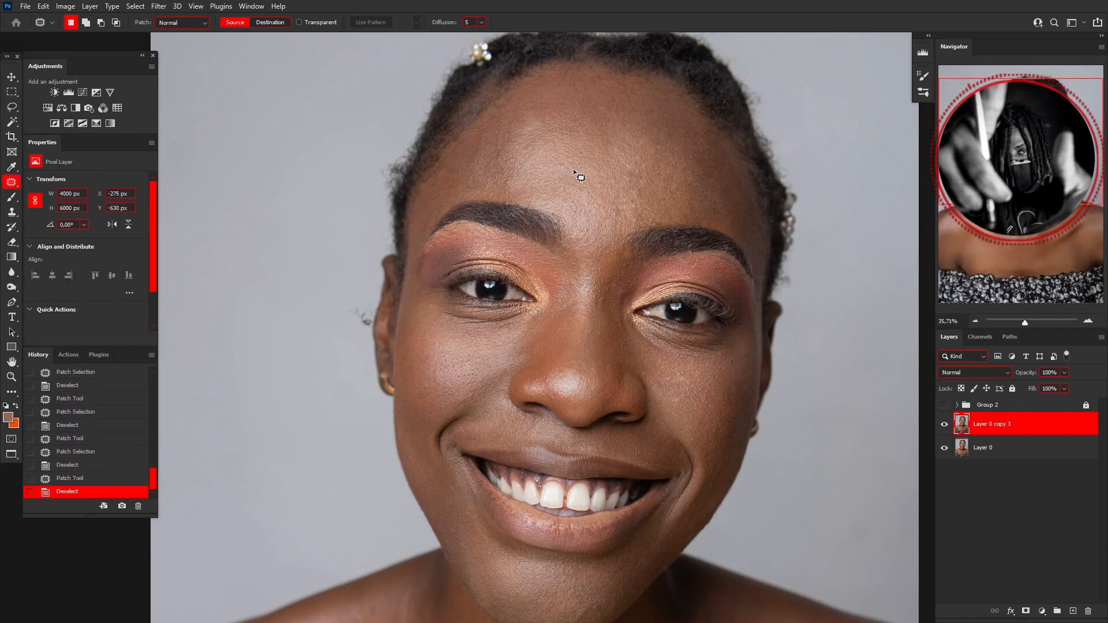
Step: Switch from the Patch tool to the Move tool
scroll(580, 177, "down", 5)
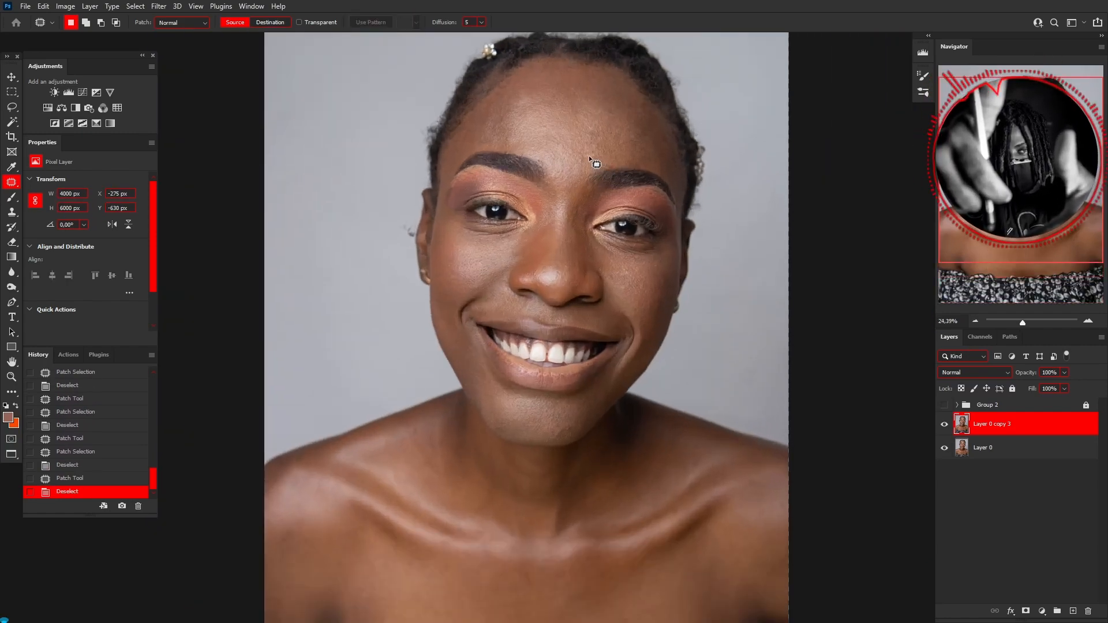
left_click(11, 77)
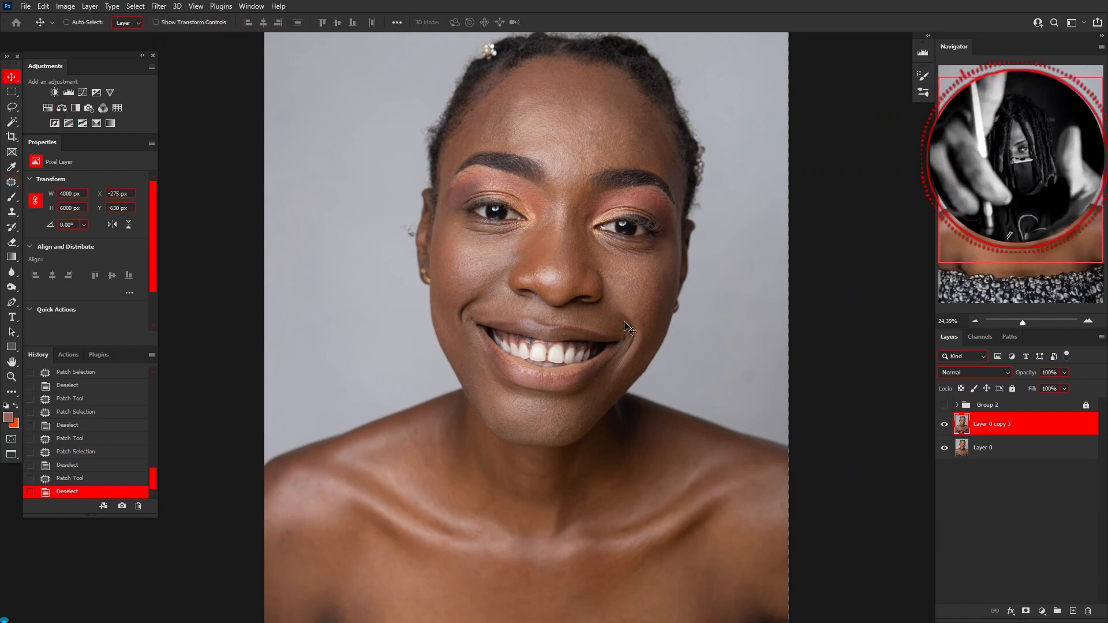
scroll(629, 329, "down", 2)
scroll(580, 264, "up", 5)
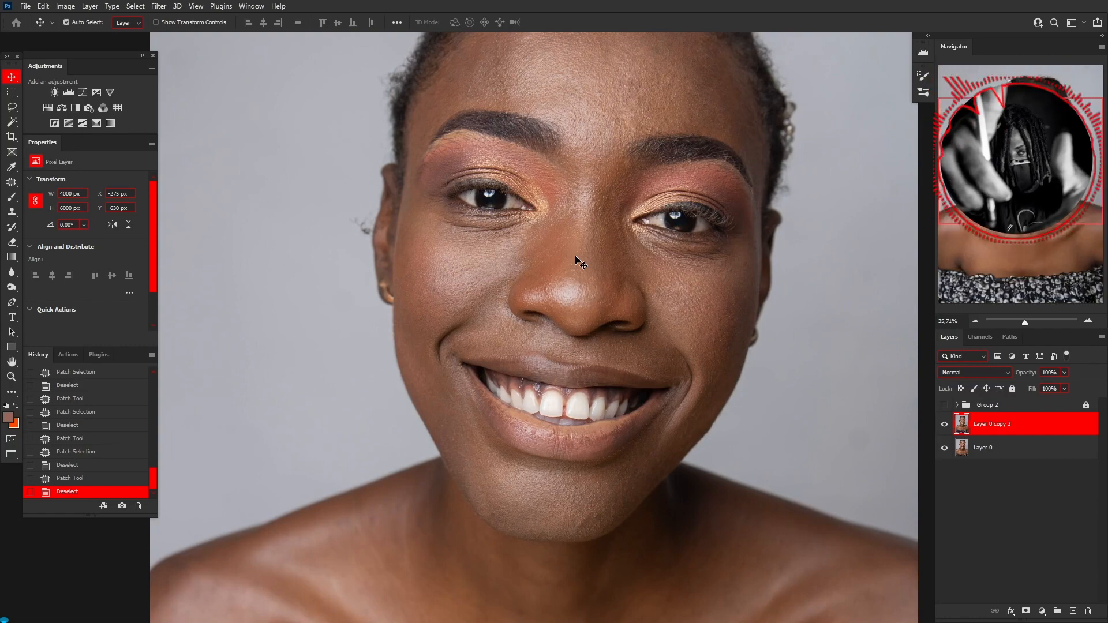
key("ctrl+i")
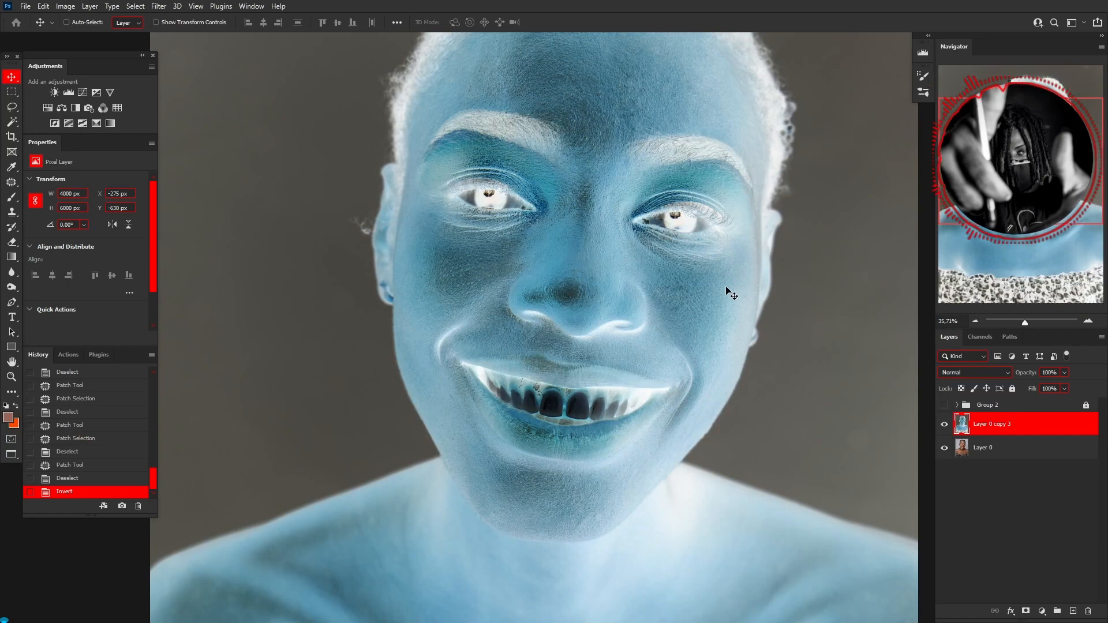
scroll(541, 188, "down", 2)
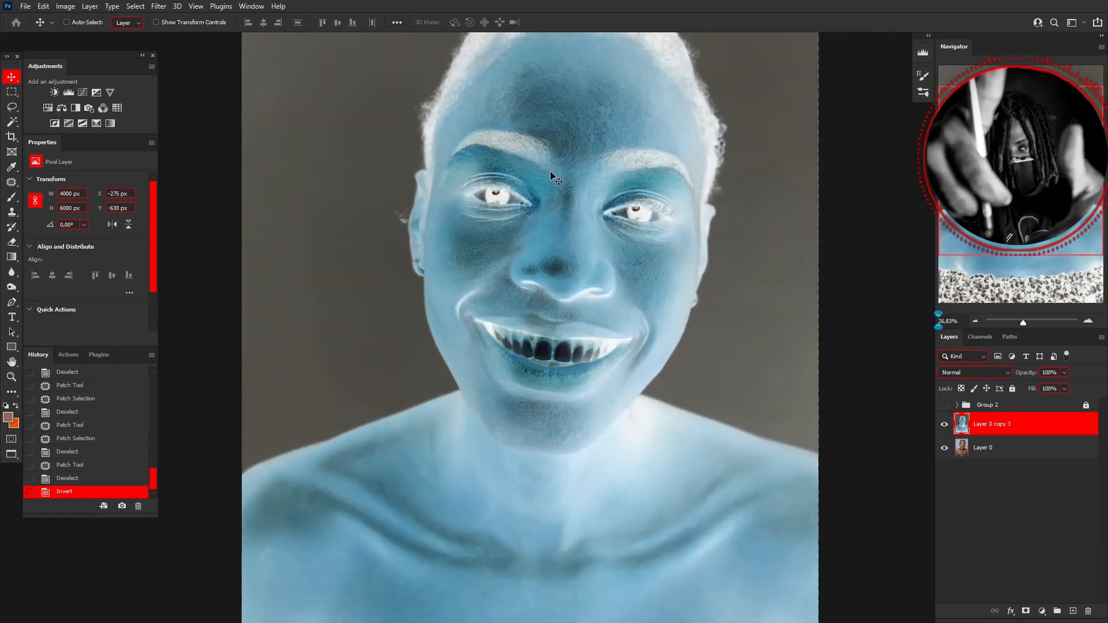
left_click(1005, 374)
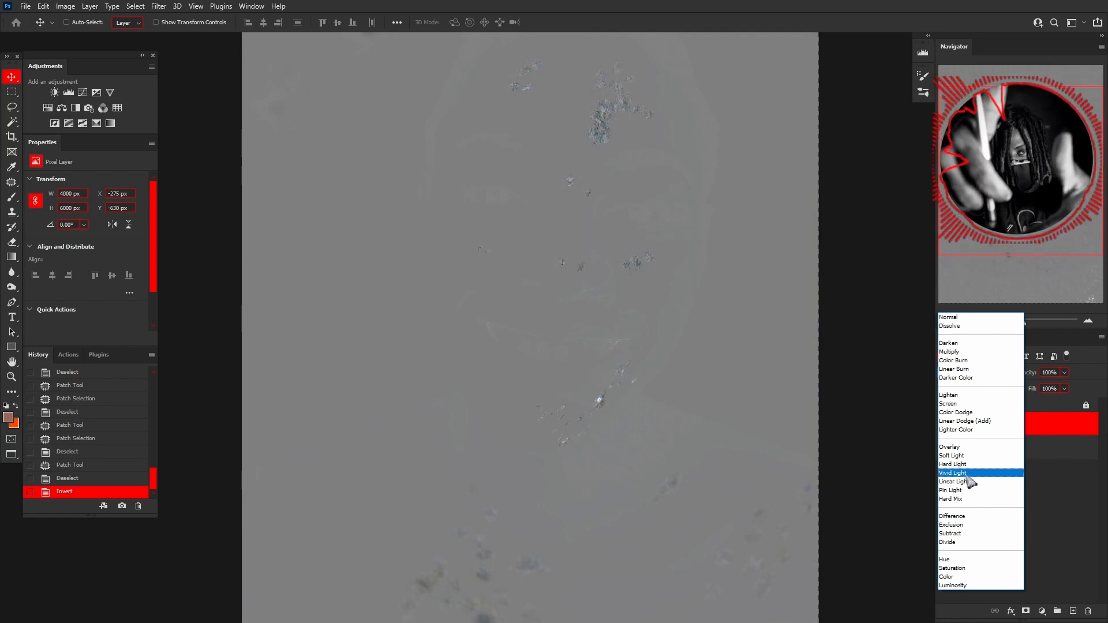
left_click(967, 473)
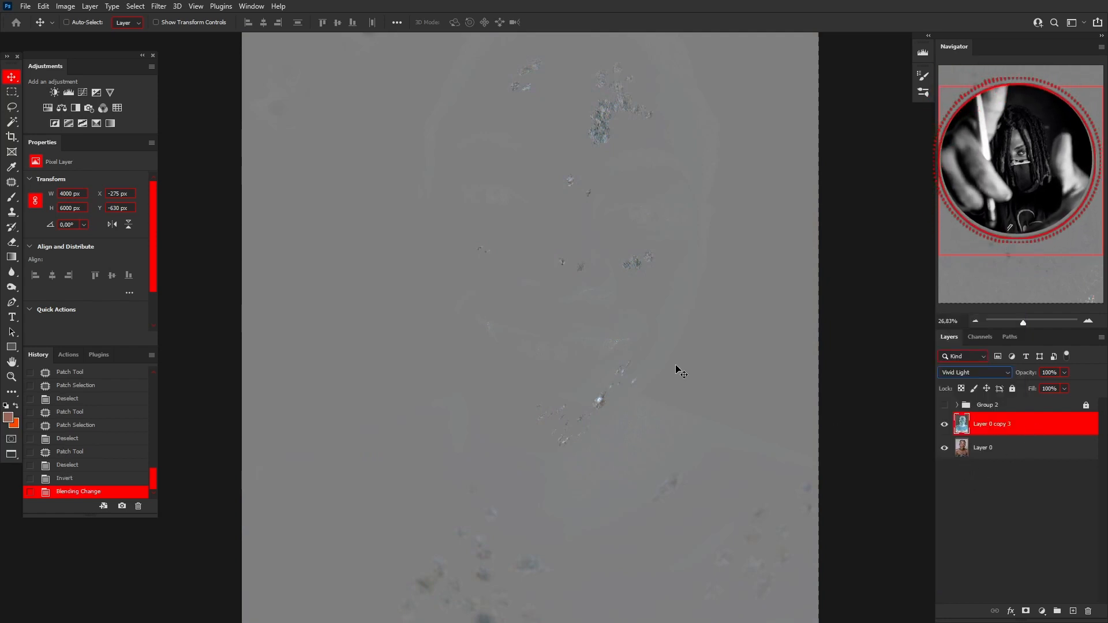
scroll(600, 352, "down", 3)
scroll(577, 260, "up", 3)
scroll(568, 225, "down", 1)
scroll(577, 228, "up", 3)
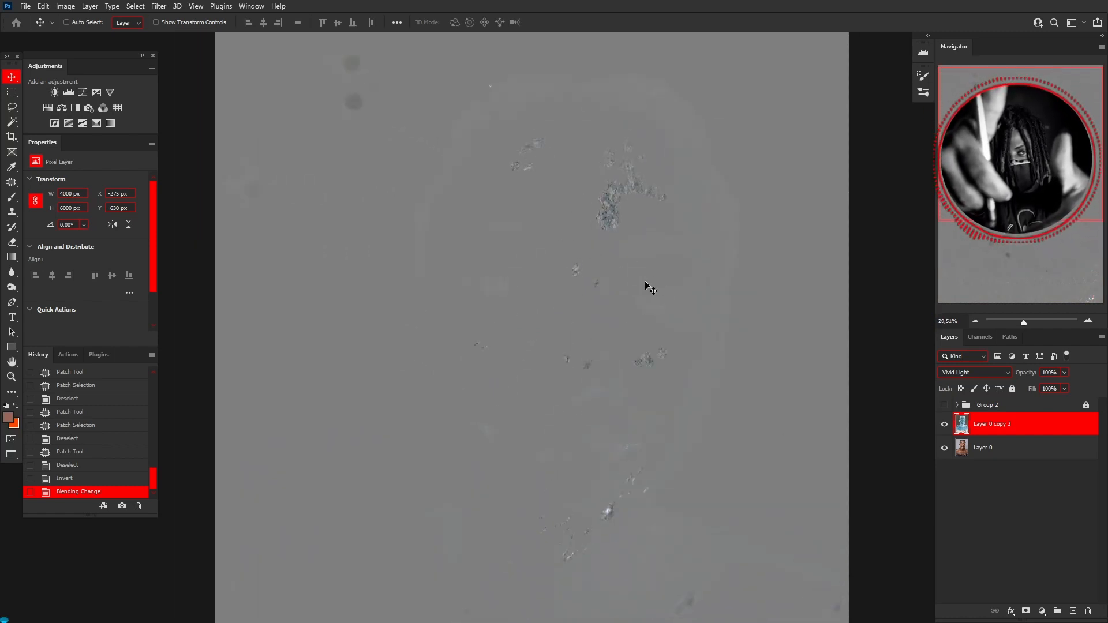
scroll(626, 277, "down", 1)
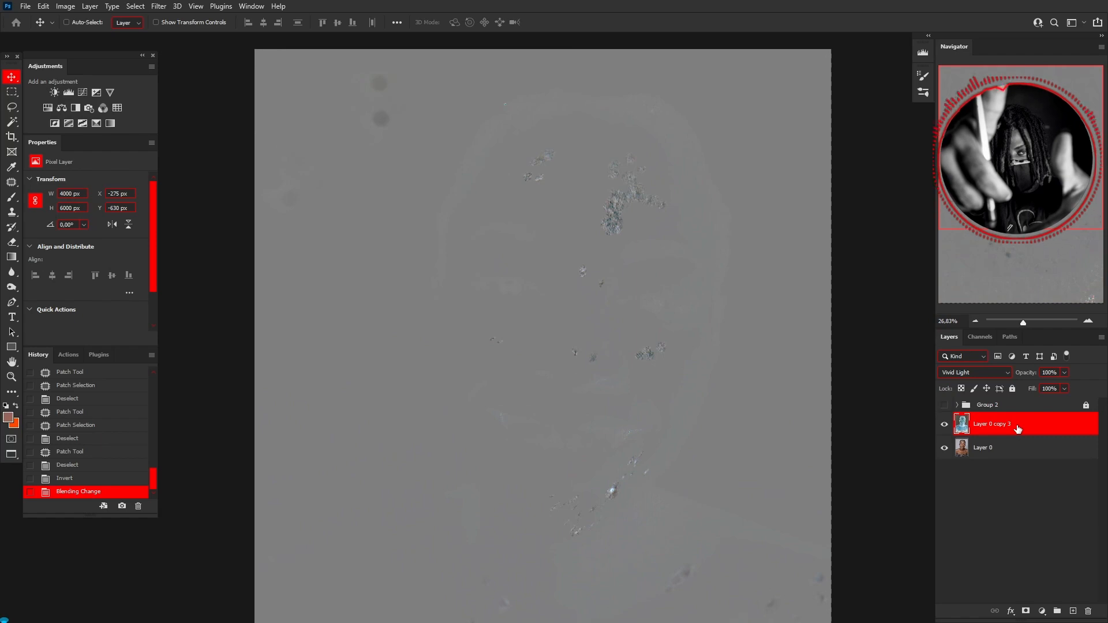
key("ctrl+z")
key("ctrl+z")
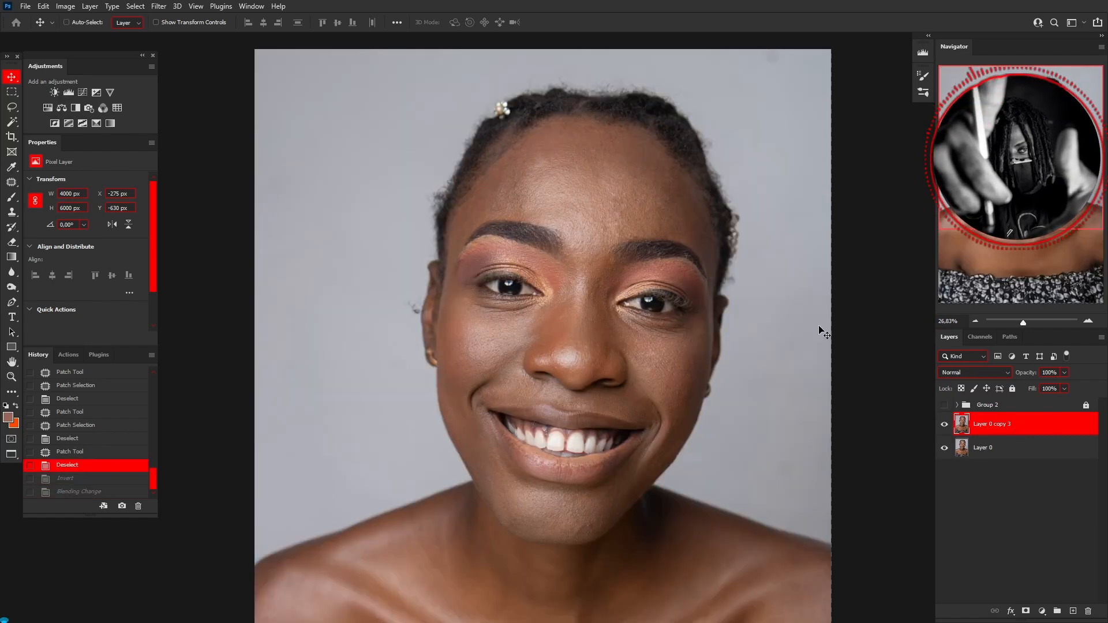
Step: Duplicate the retouched layer, Layer 0 copy 3
scroll(460, 263, "down", 2)
scroll(633, 300, "up", 1)
scroll(628, 295, "up", 3)
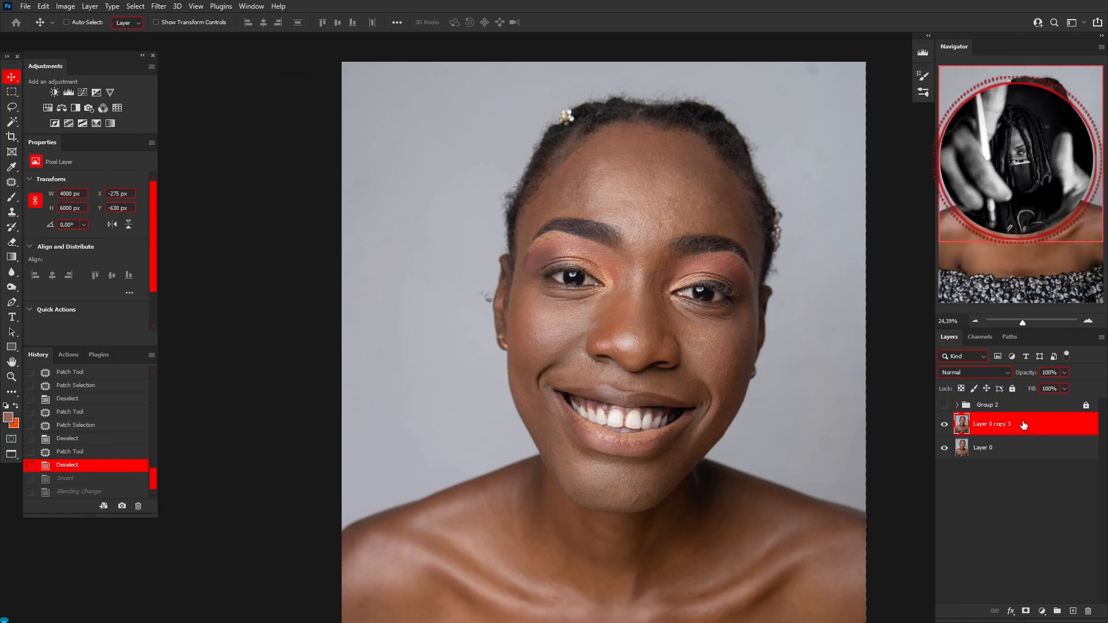
key("ctrl+j")
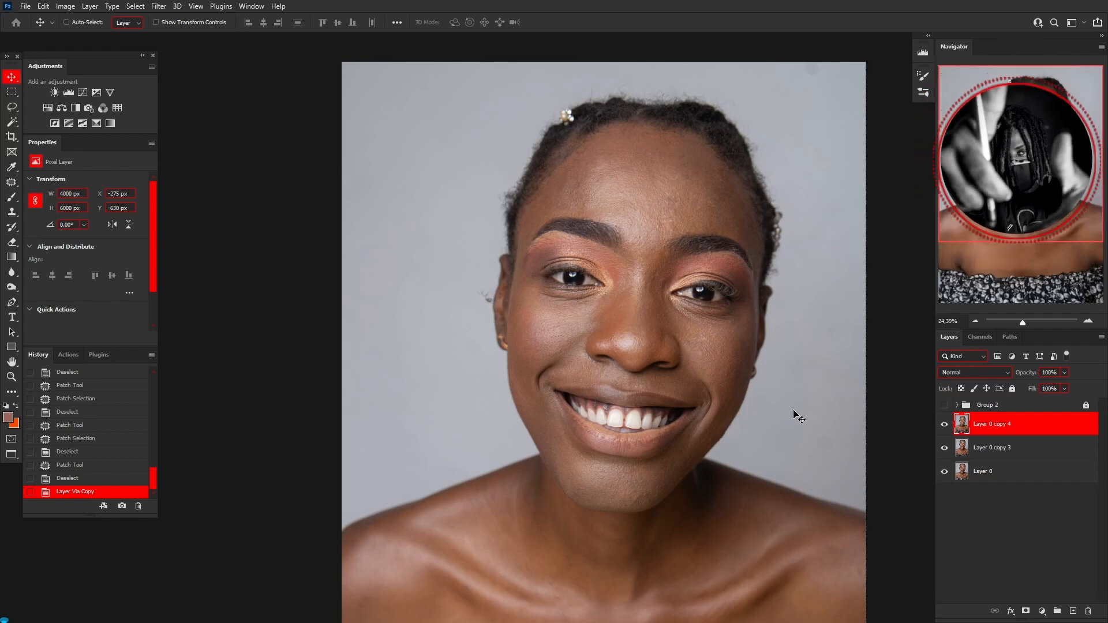
Step: Invert the colors of the new duplicate layer and set its blending mode to Vivid Light
key("ctrl+i")
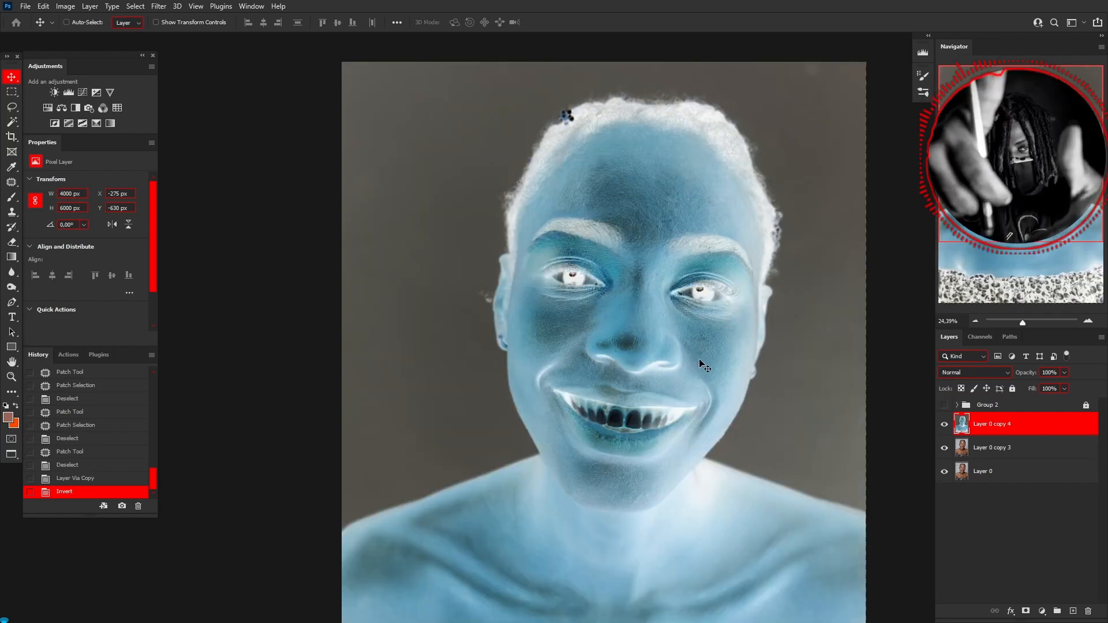
left_click(1003, 374)
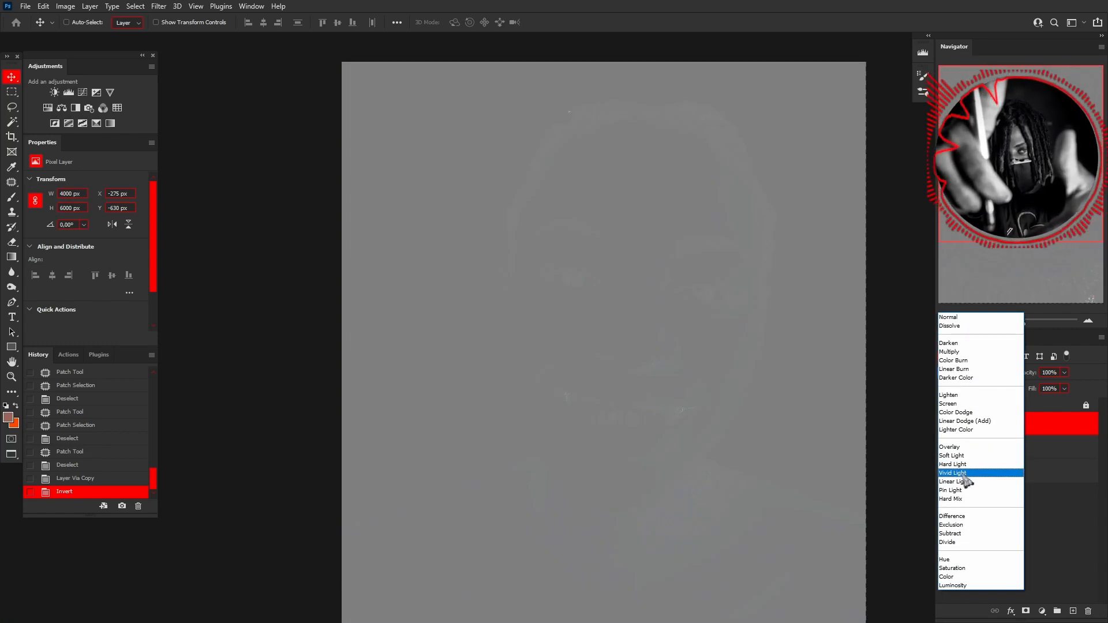
left_click(964, 474)
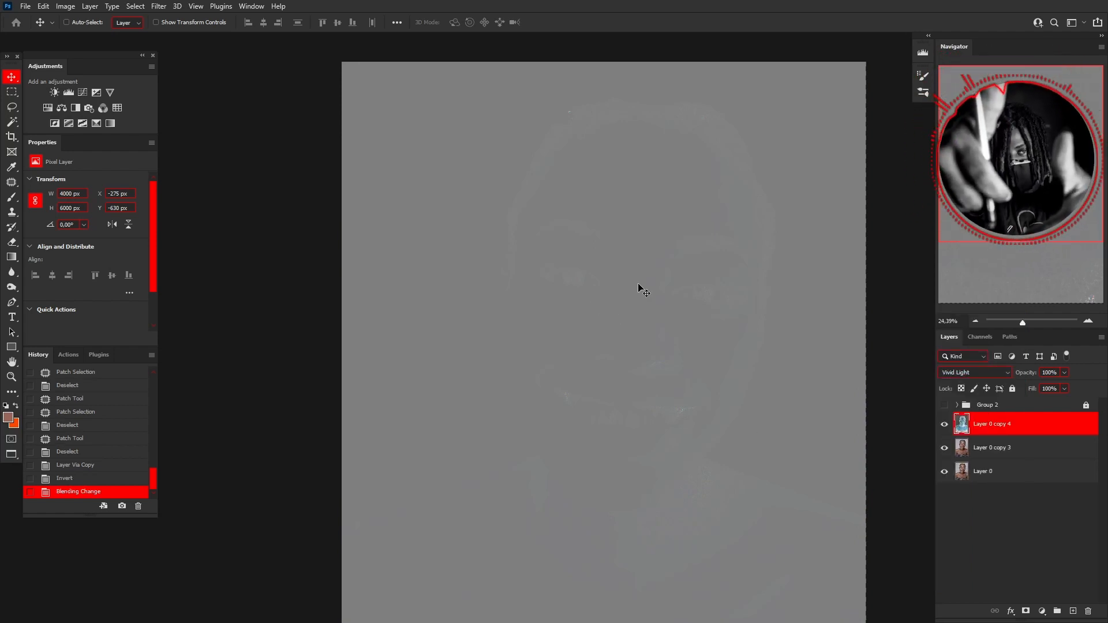
scroll(636, 288, "down", 6)
scroll(646, 316, "up", 7)
scroll(620, 296, "down", 1)
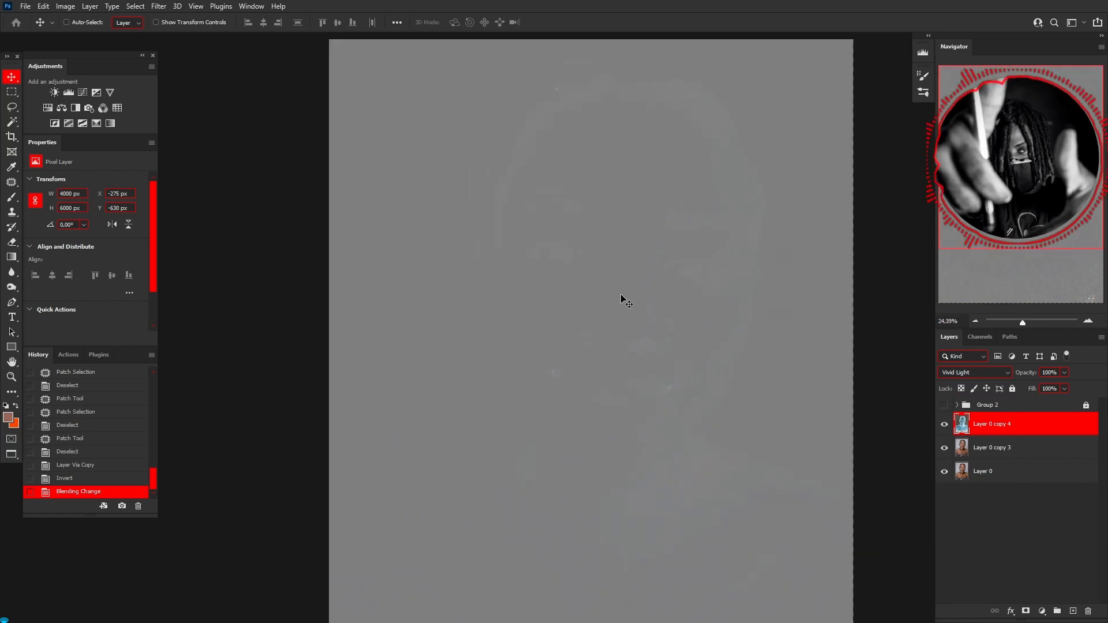
scroll(626, 302, "up", 3)
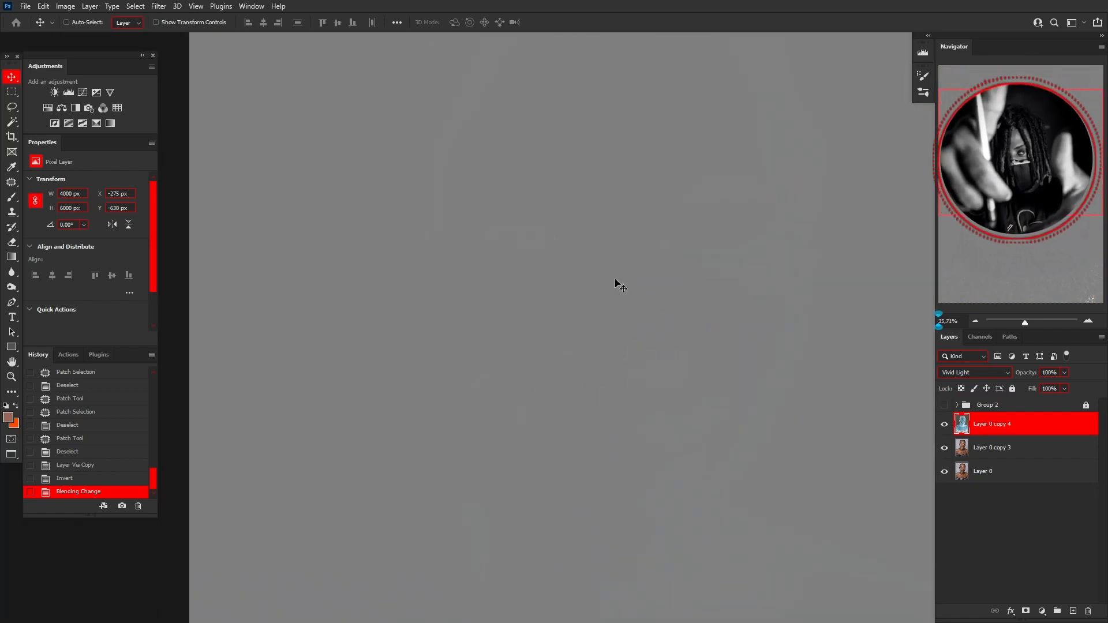
scroll(618, 285, "down", 3)
scroll(643, 341, "up", 2)
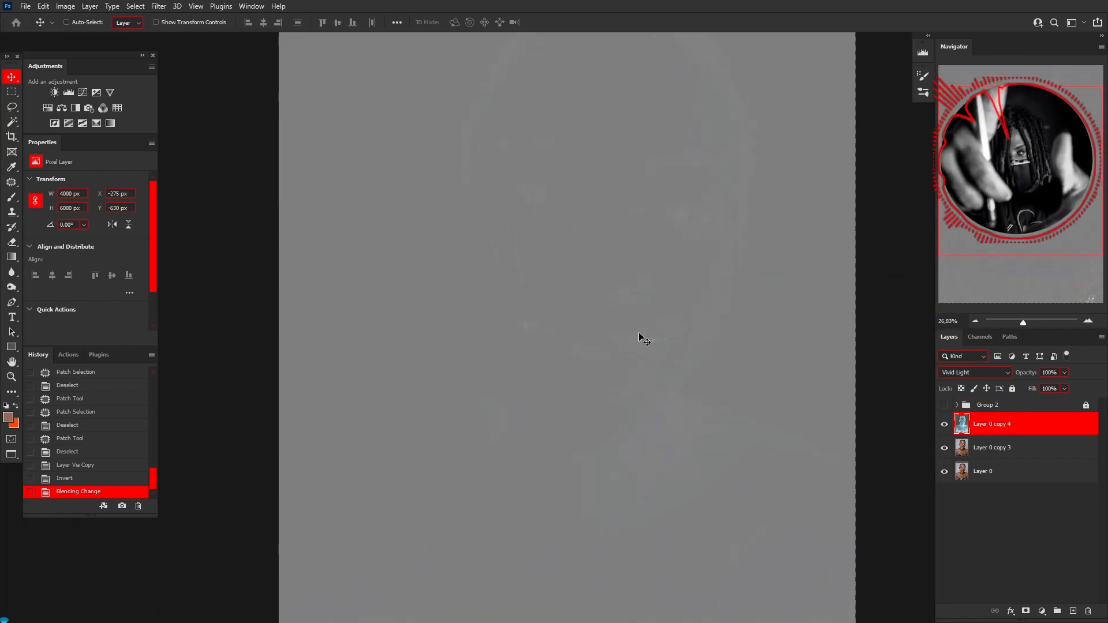
scroll(635, 326, "down", 2)
scroll(631, 322, "up", 1)
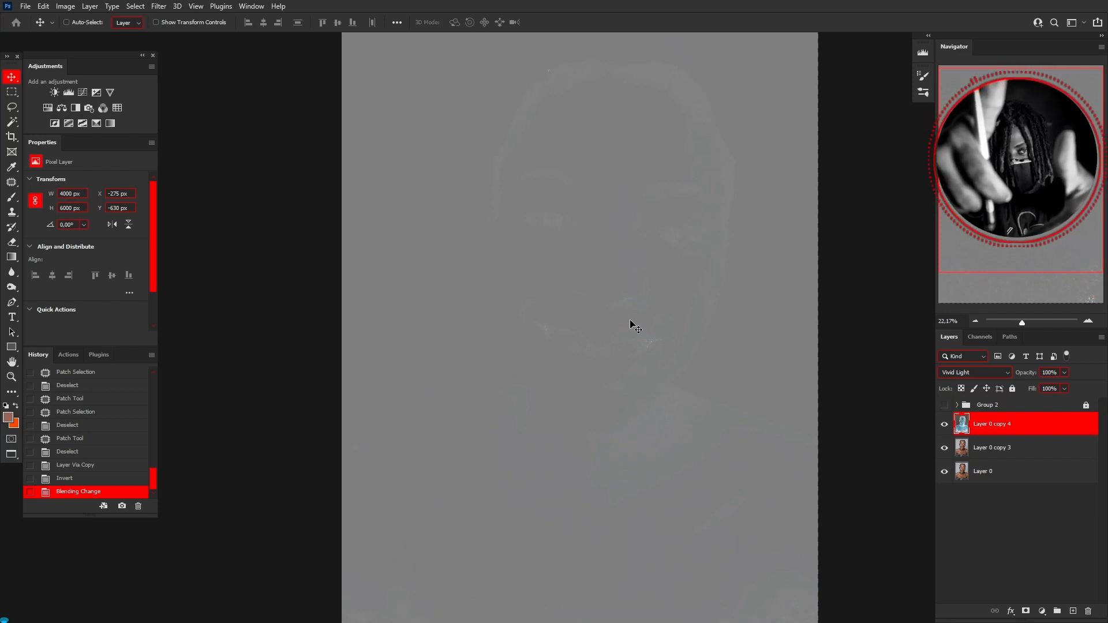
scroll(630, 323, "up", 1)
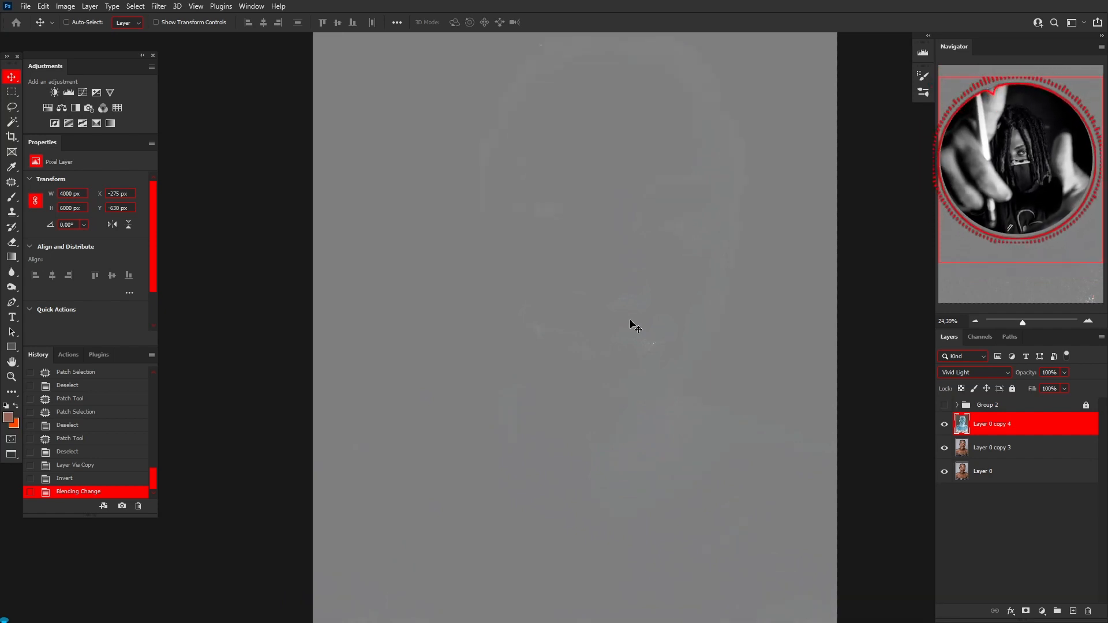
scroll(633, 321, "down", 1)
scroll(630, 305, "up", 1)
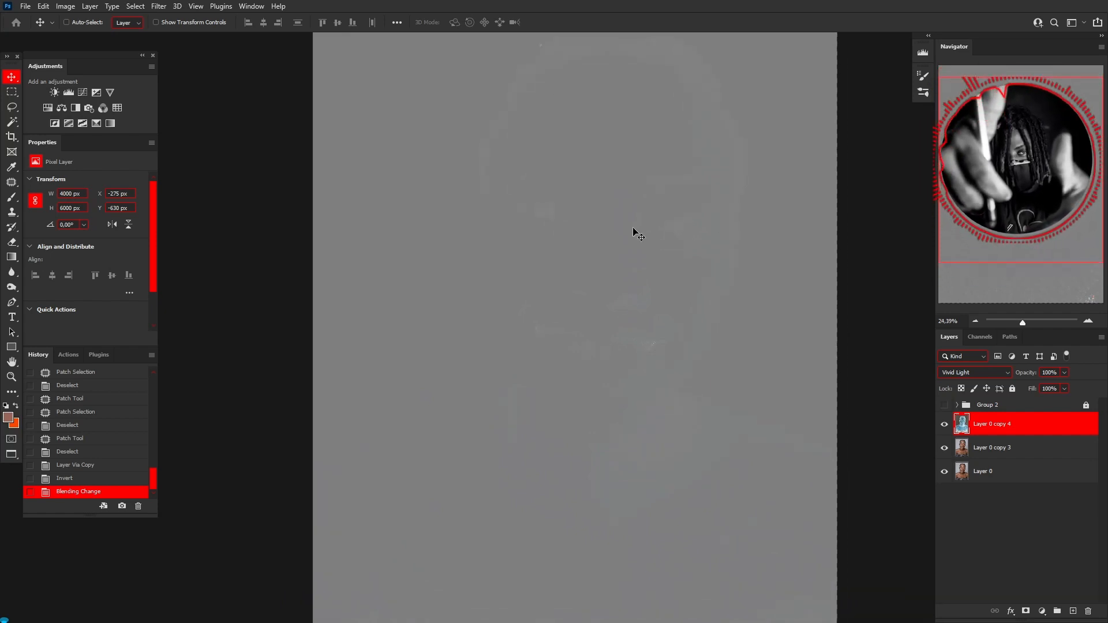
scroll(583, 217, "down", 1)
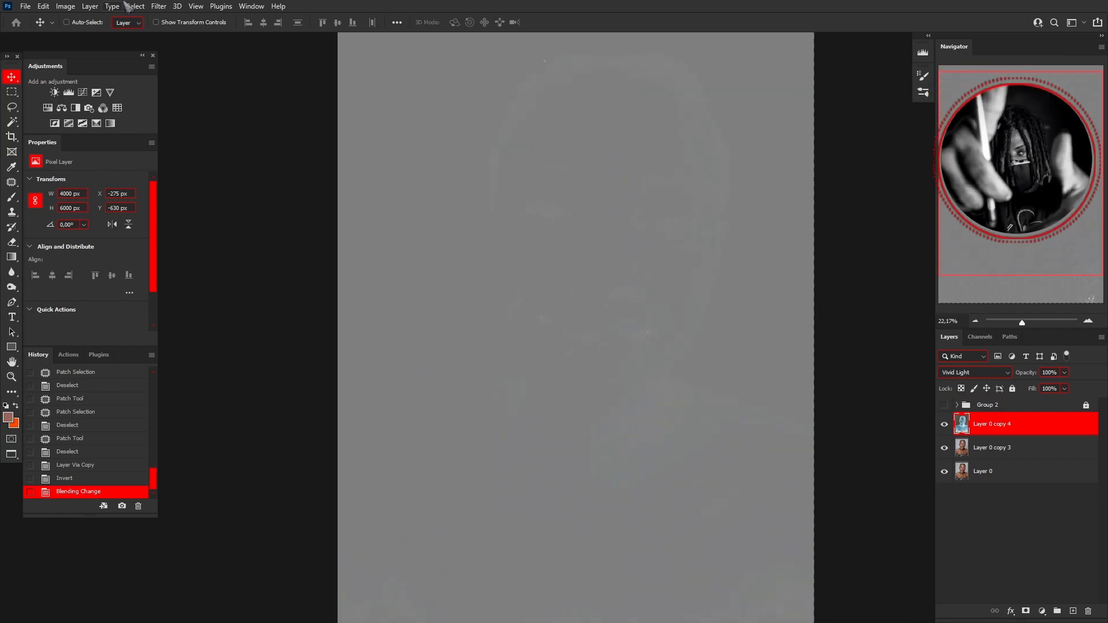
Step: Apply a High Pass filter with a radius of 38.7 pixels to the inverted duplicate layer
left_click(159, 6)
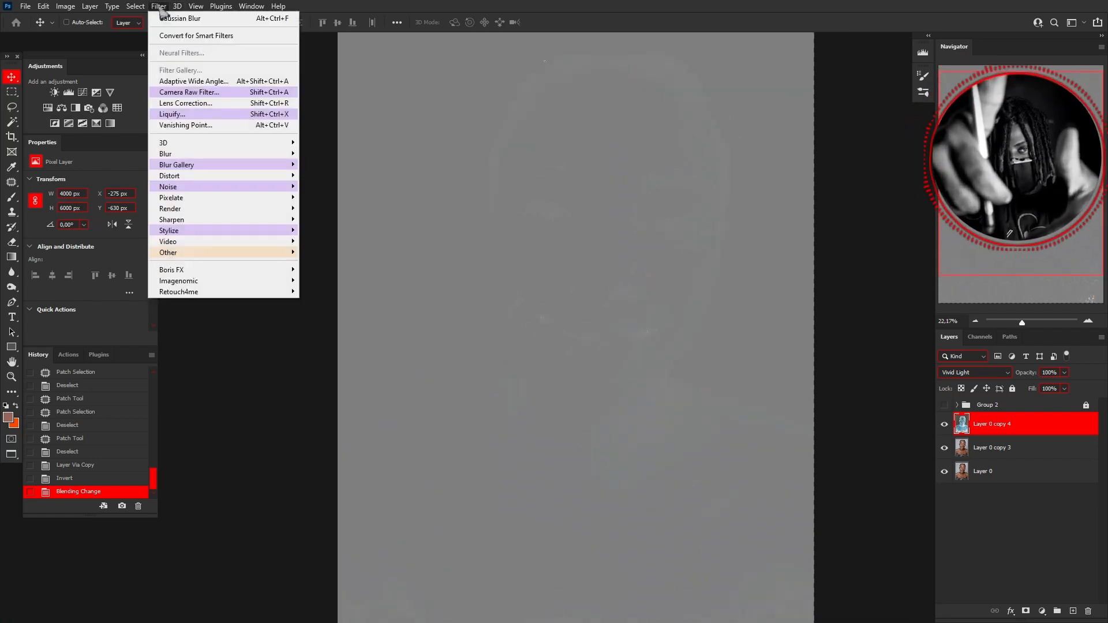
mouse_move(195, 254)
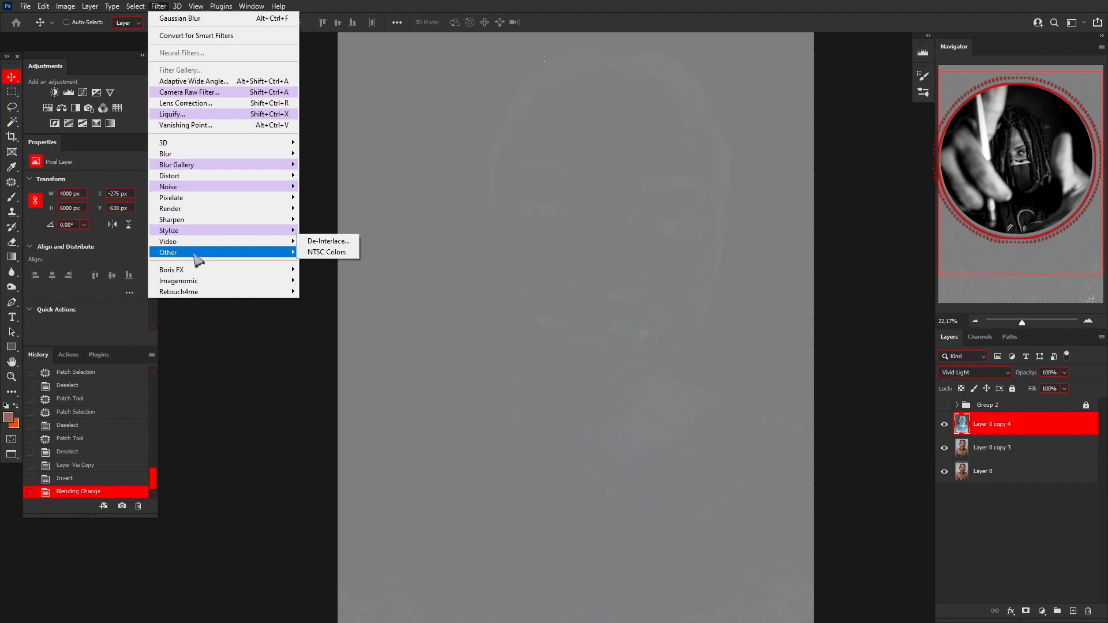
left_click(361, 265)
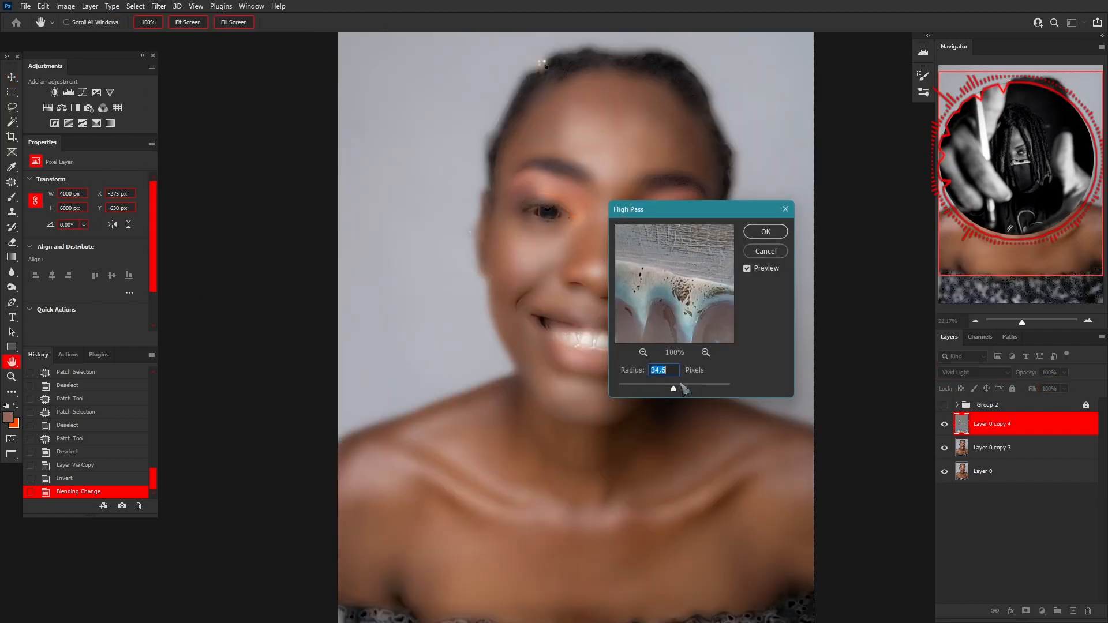
left_click_drag(671, 390, 618, 388)
left_click_drag(657, 215, 740, 253)
left_click_drag(704, 427, 746, 427)
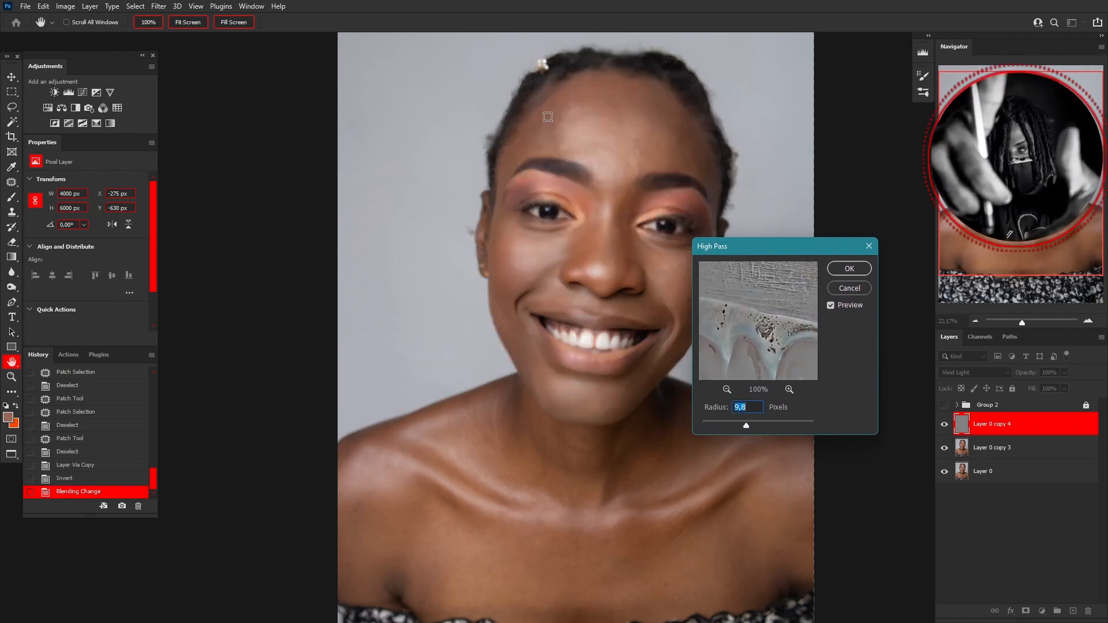
left_click_drag(746, 426, 646, 432)
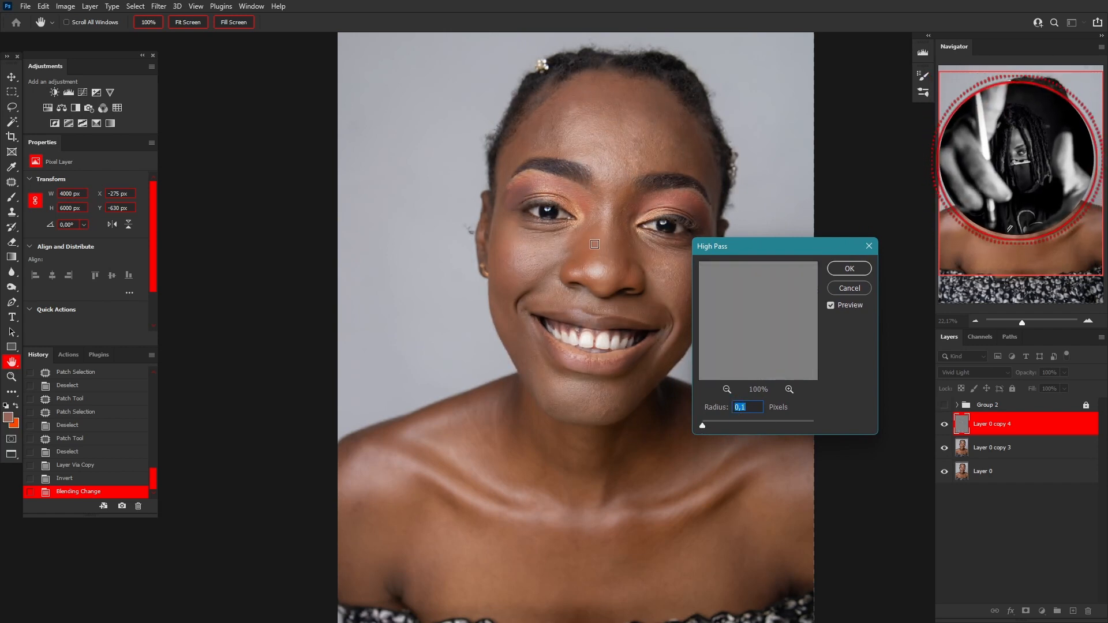
left_click_drag(703, 426, 760, 428)
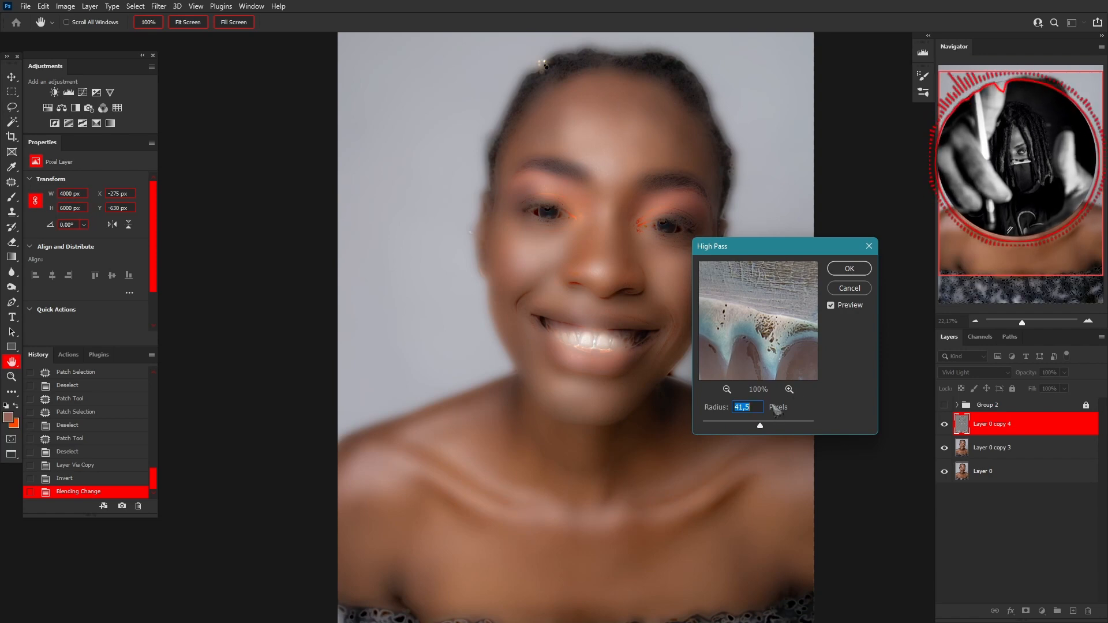
left_click_drag(760, 427, 759, 425)
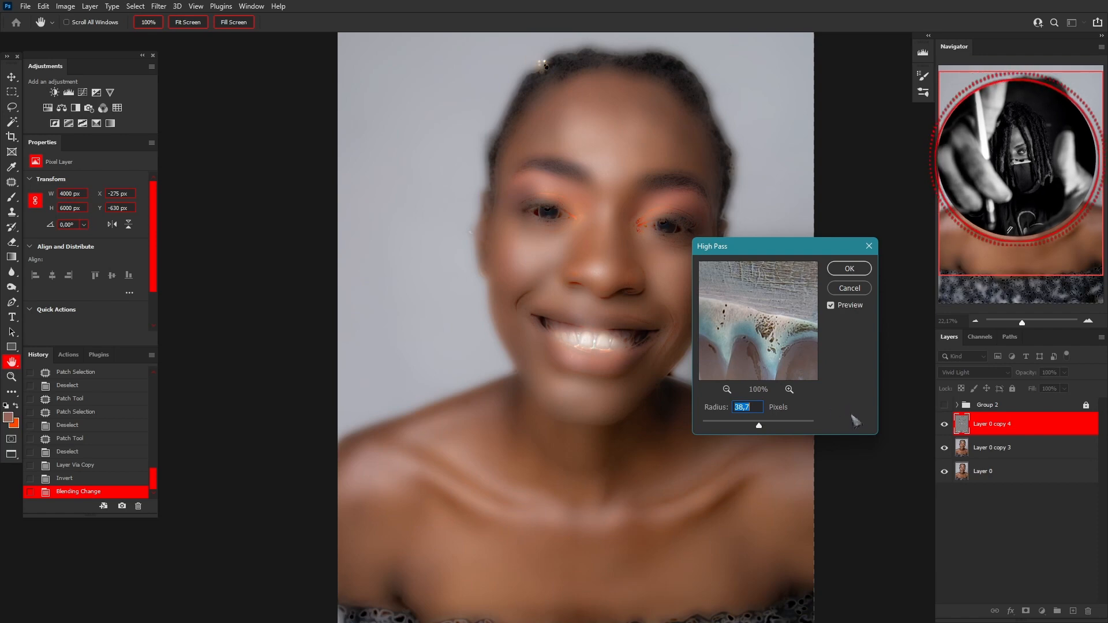
left_click(848, 270)
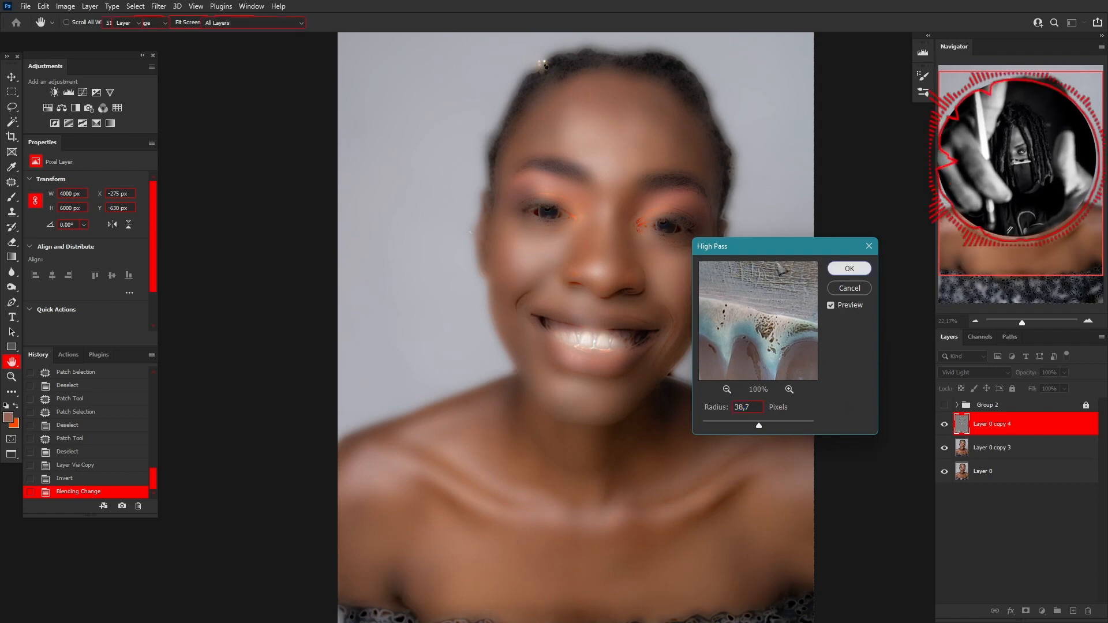
Step: Apply a Gaussian Blur with a radius of 8.4 pixels to the Vivid Light duplicate, Layer 0 copy 4
scroll(581, 195, "up", 2)
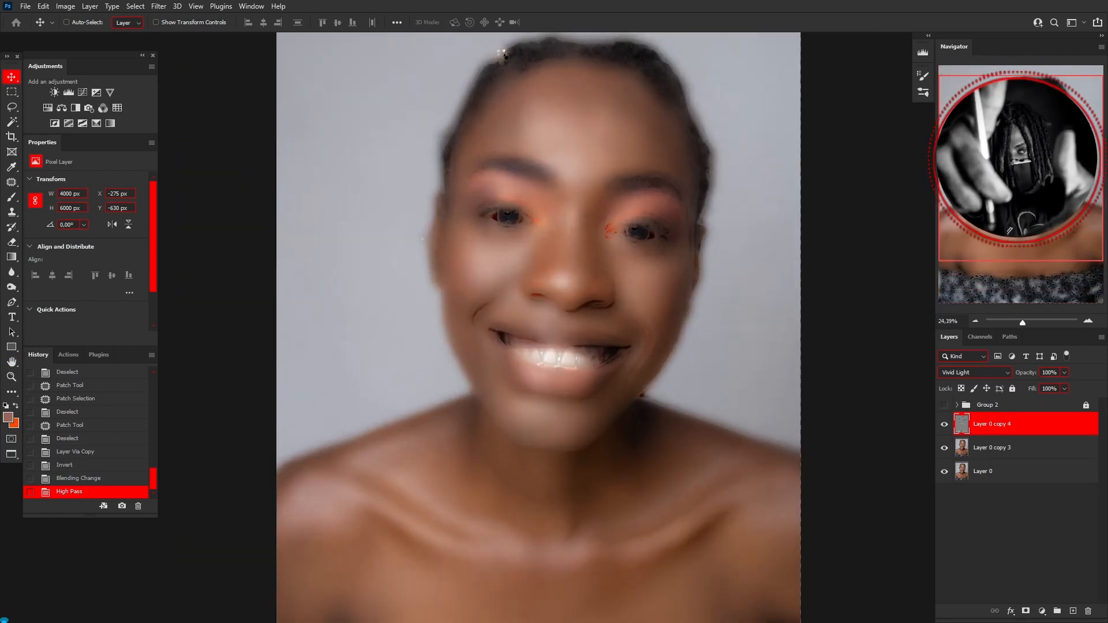
left_click(158, 7)
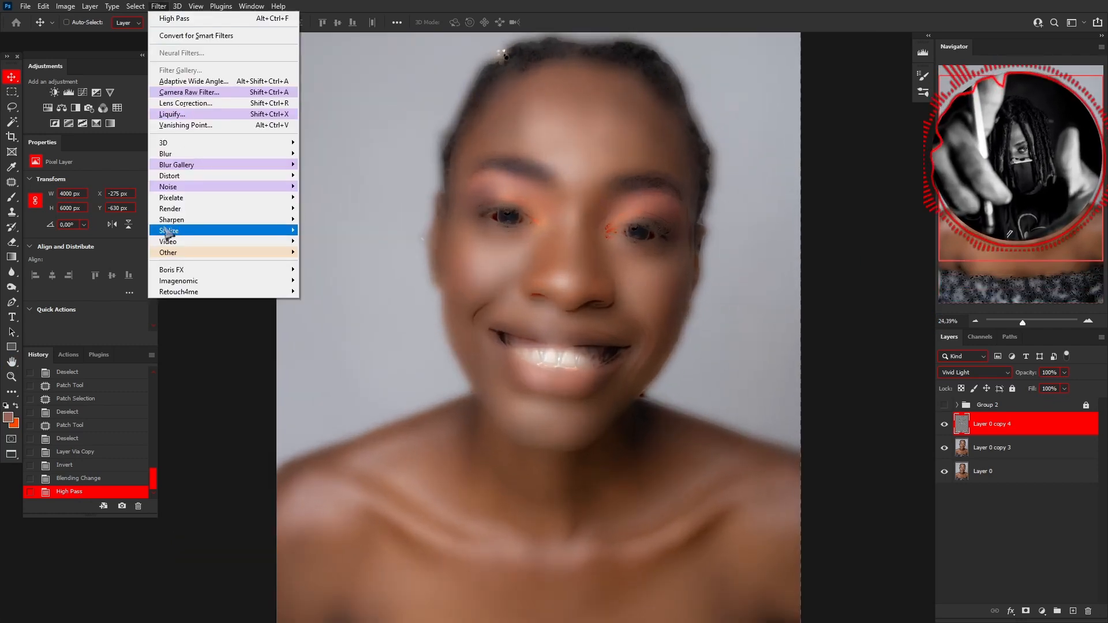
mouse_move(217, 154)
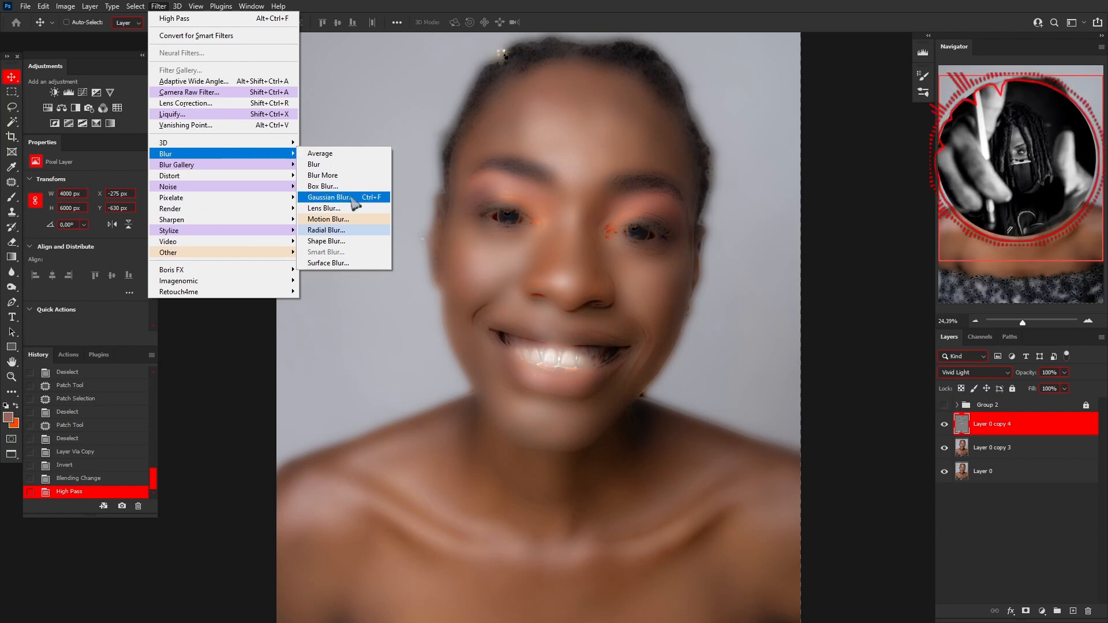
left_click(1039, 430)
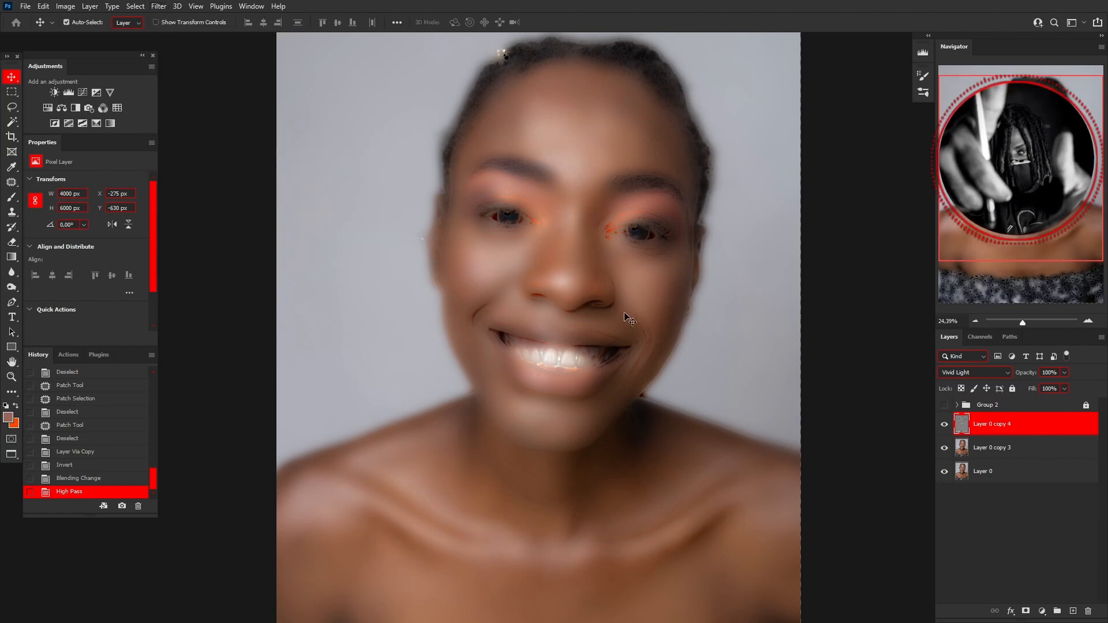
key("ctrl+alt+f")
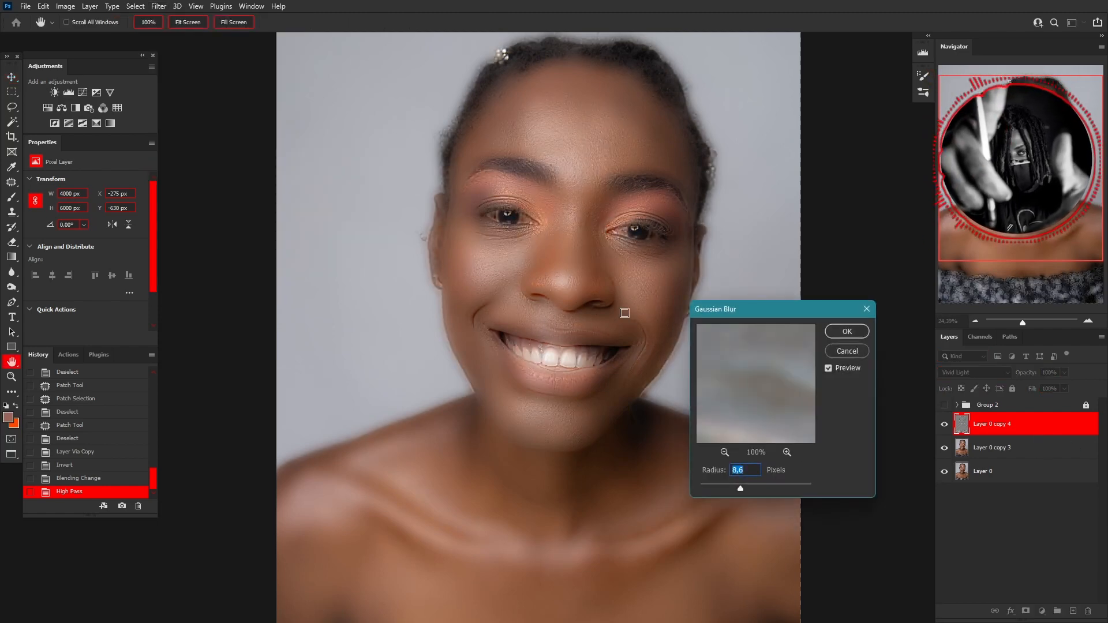
left_click_drag(742, 490, 792, 496)
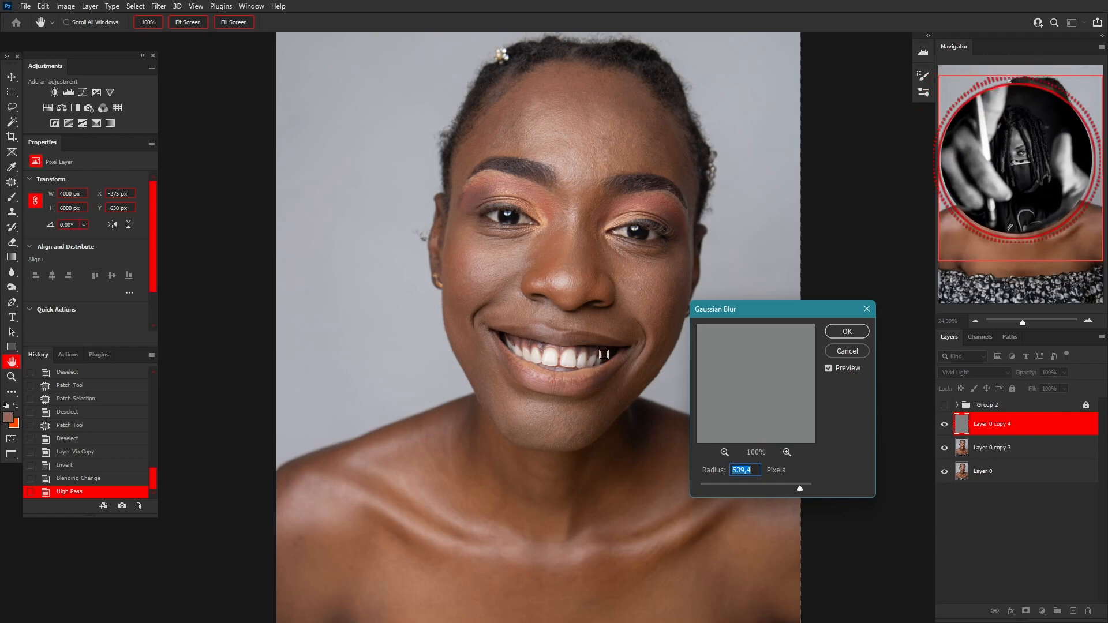
left_click_drag(799, 488, 700, 492)
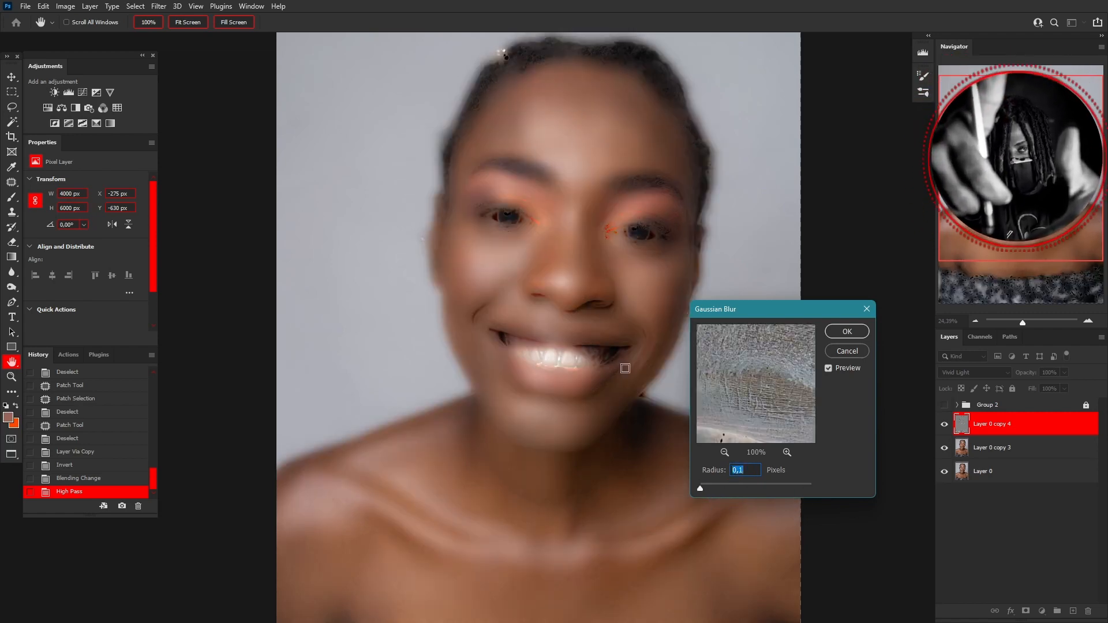
left_click_drag(701, 489, 739, 490)
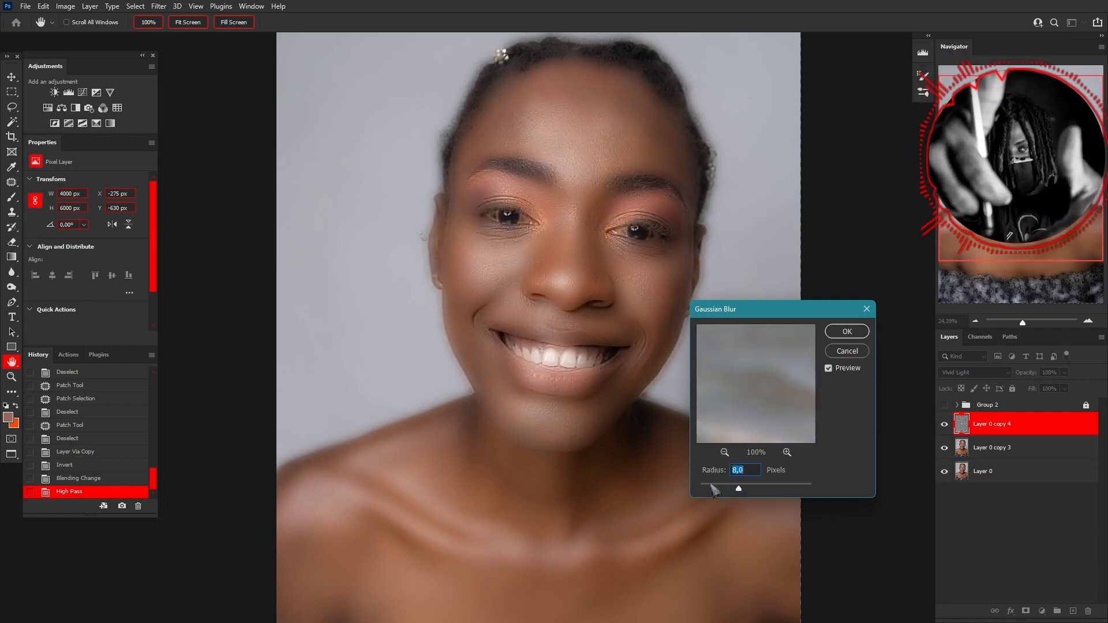
left_click_drag(739, 489, 740, 489)
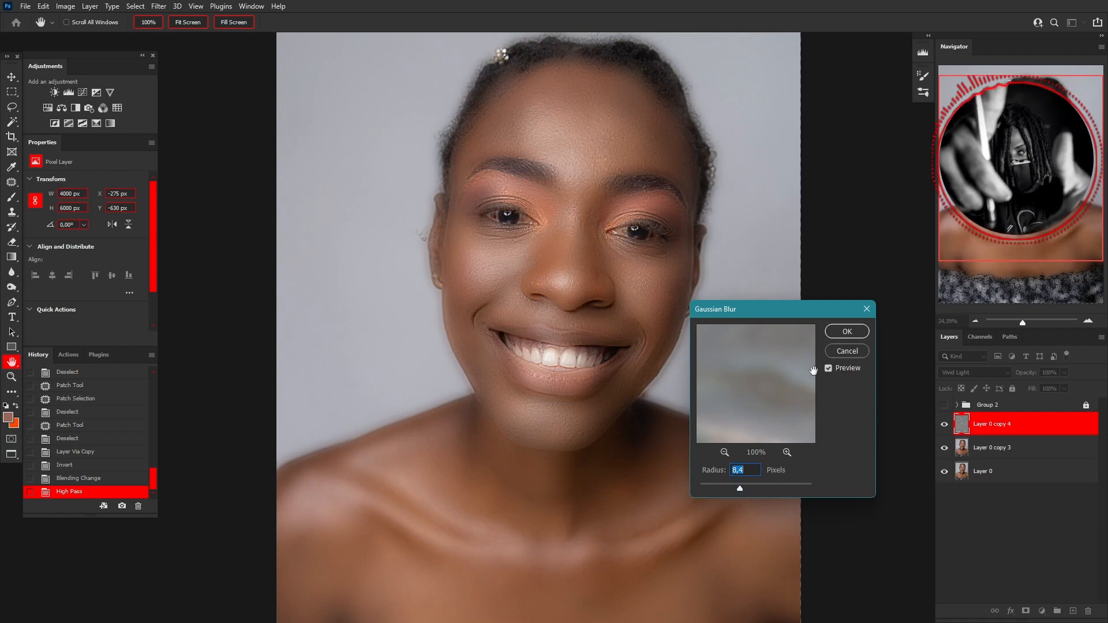
left_click(844, 333)
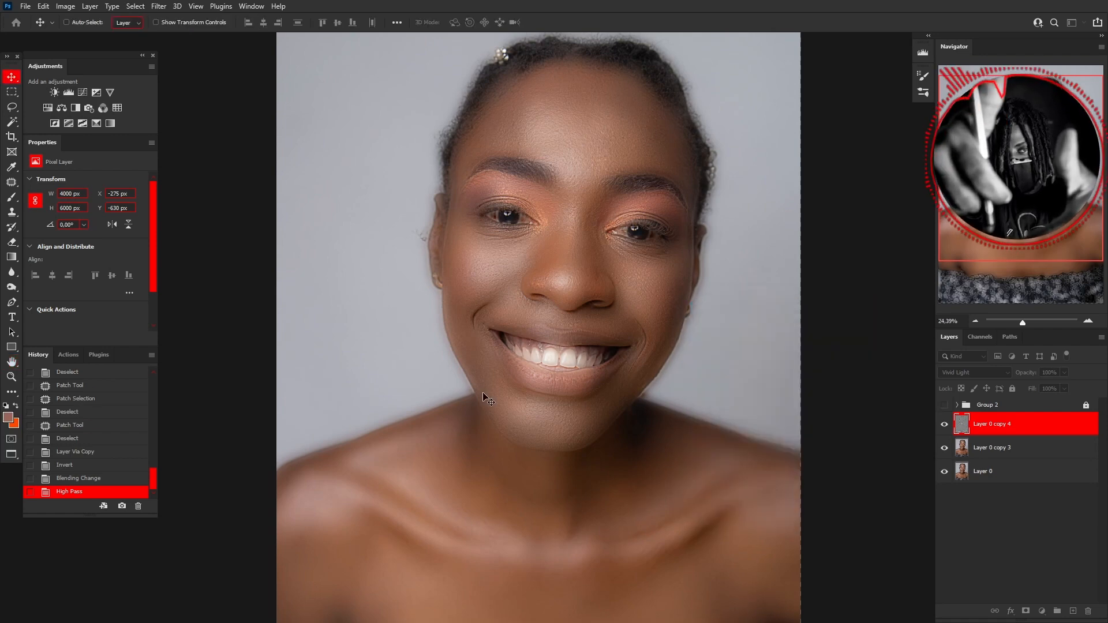
Step: In the blending options of Layer 0 copy 4, split the Underlying Layer Blend If range to 0/48 for shadows and 228/255 for highlights
scroll(510, 382, "down", 3)
scroll(598, 240, "up", 5)
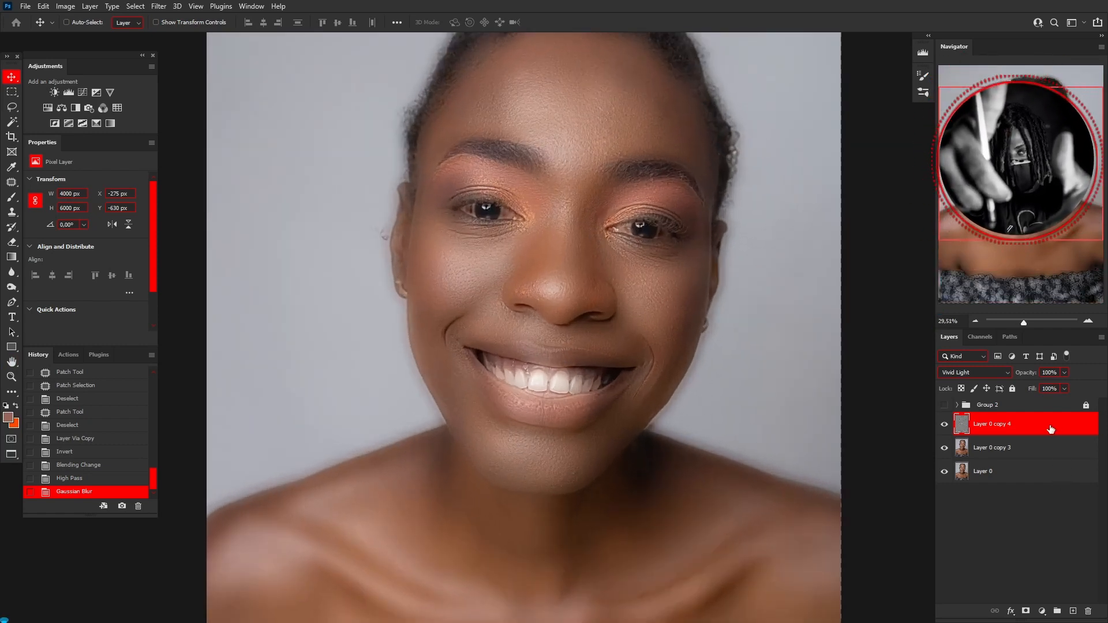
scroll(594, 236, "down", 3)
scroll(585, 231, "up", 2)
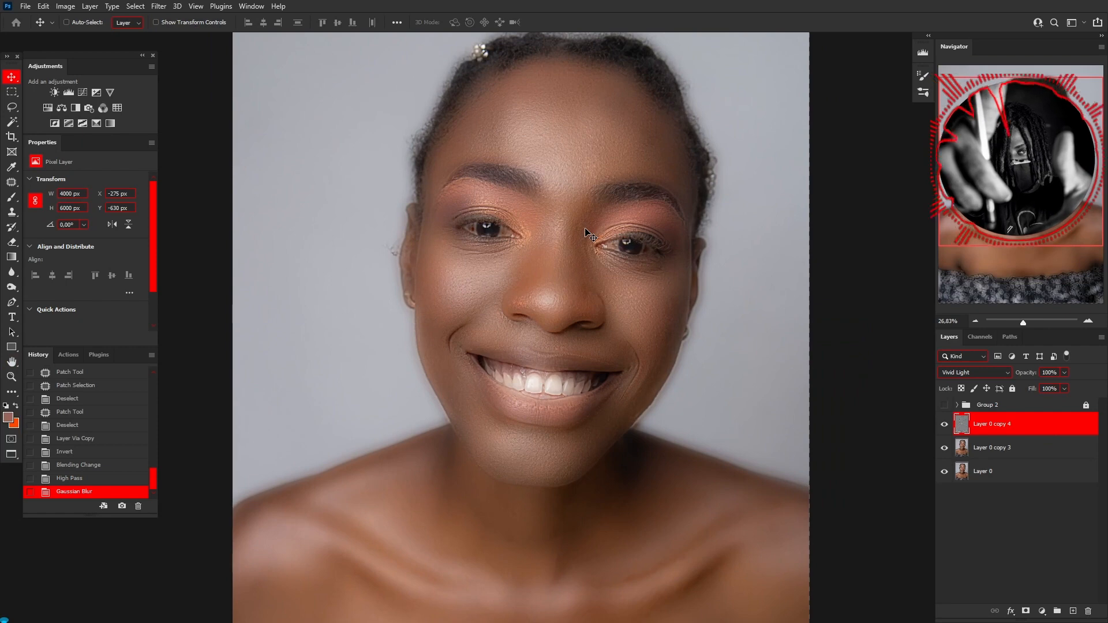
scroll(586, 233, "up", 2)
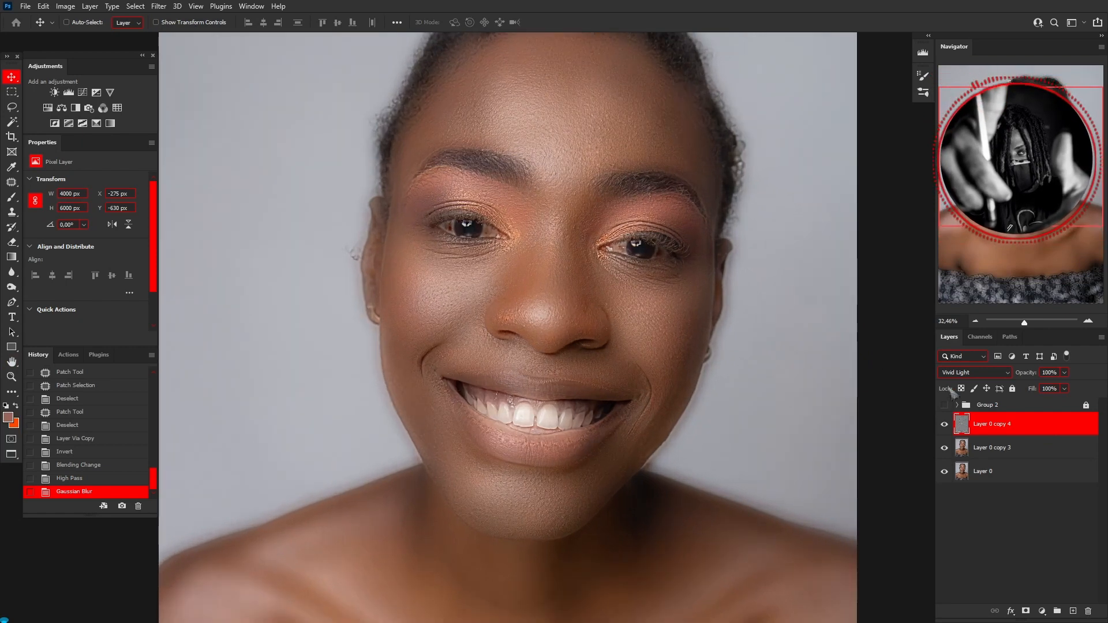
double_click(1065, 432)
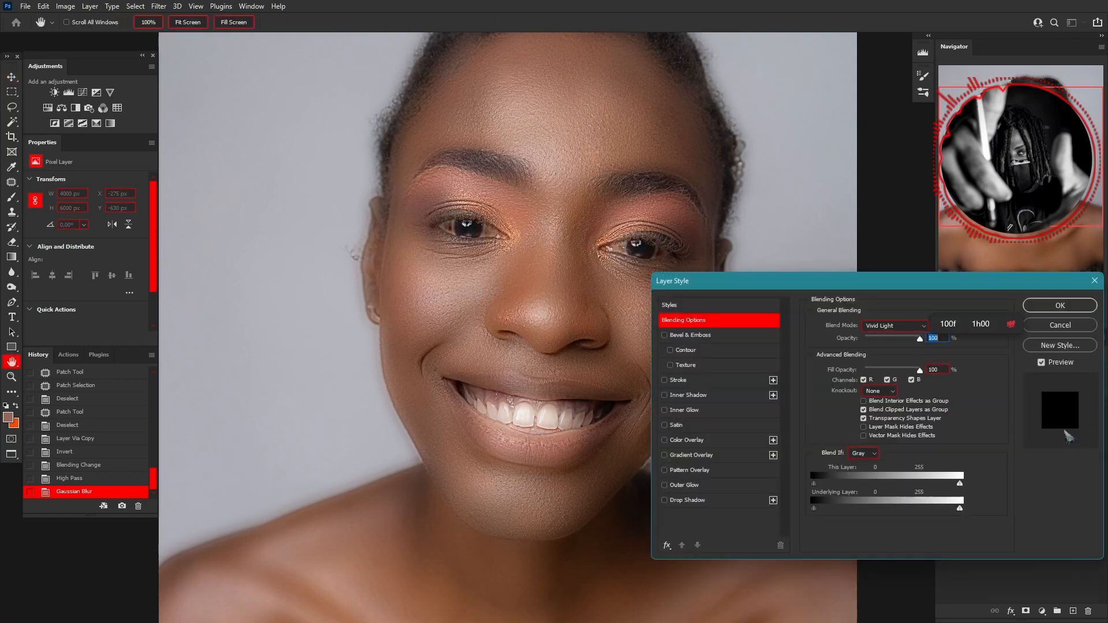
left_click_drag(833, 288, 808, 291)
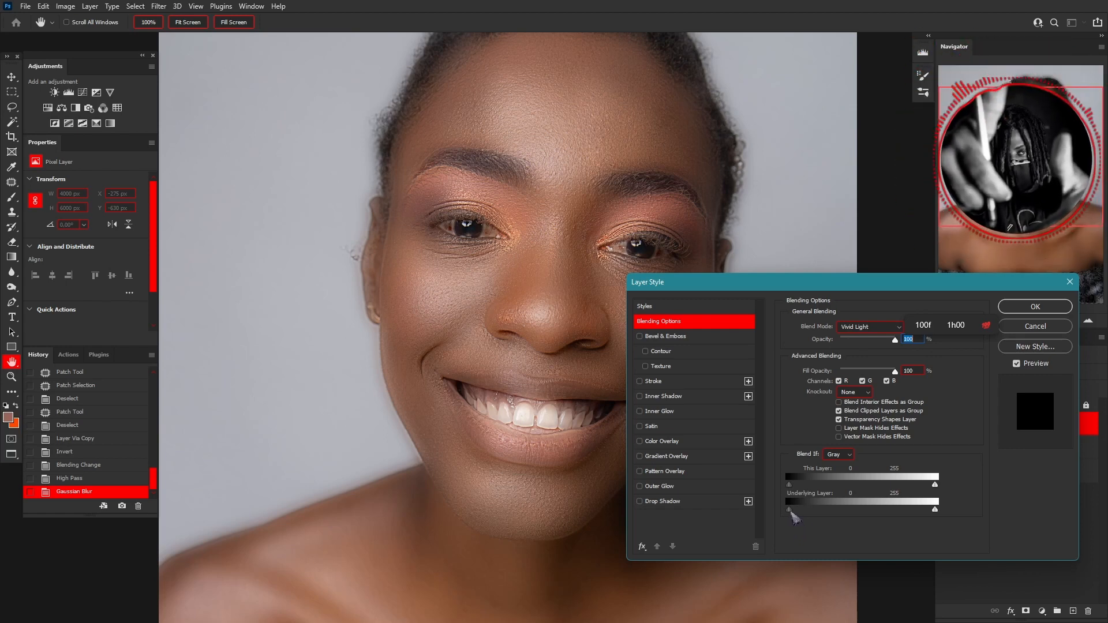
left_click_drag(791, 510, 796, 513)
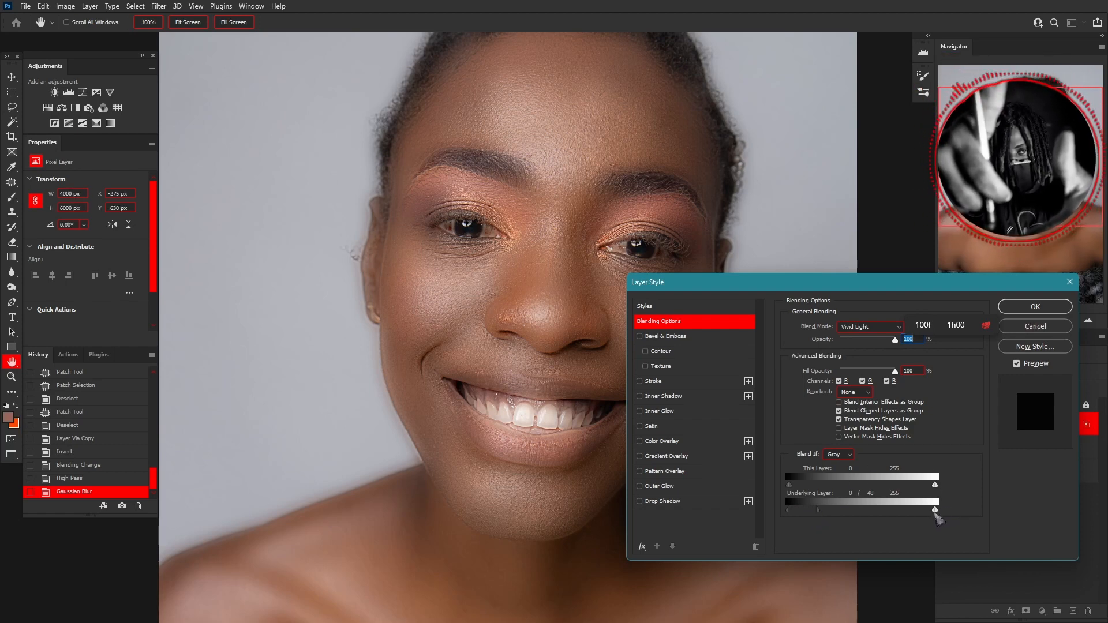
left_click_drag(935, 510, 930, 510)
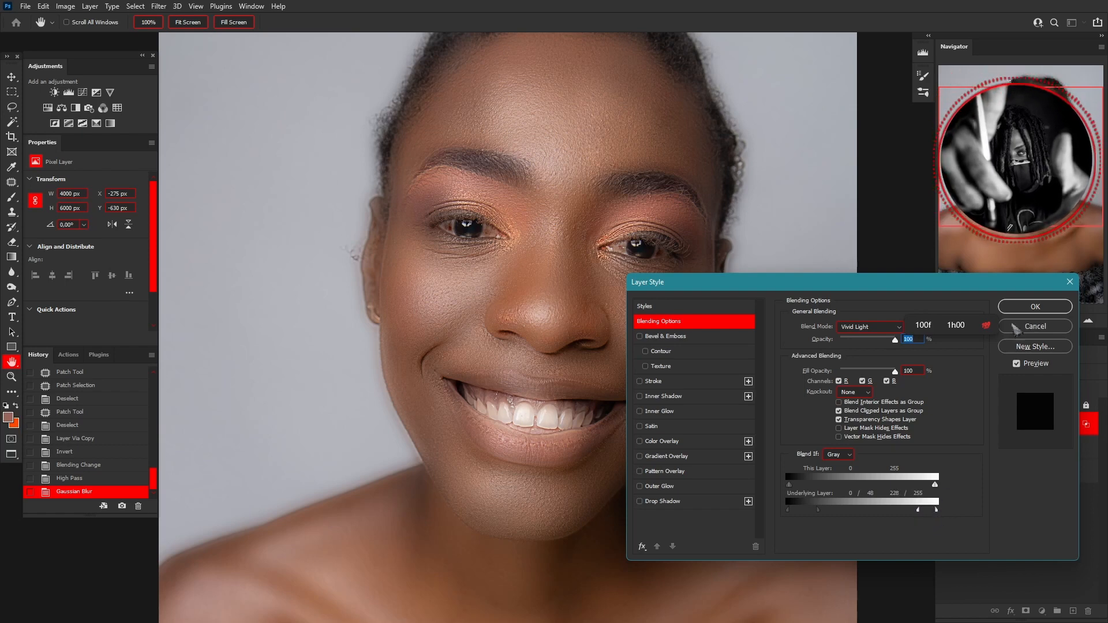
left_click(1035, 306)
key("v")
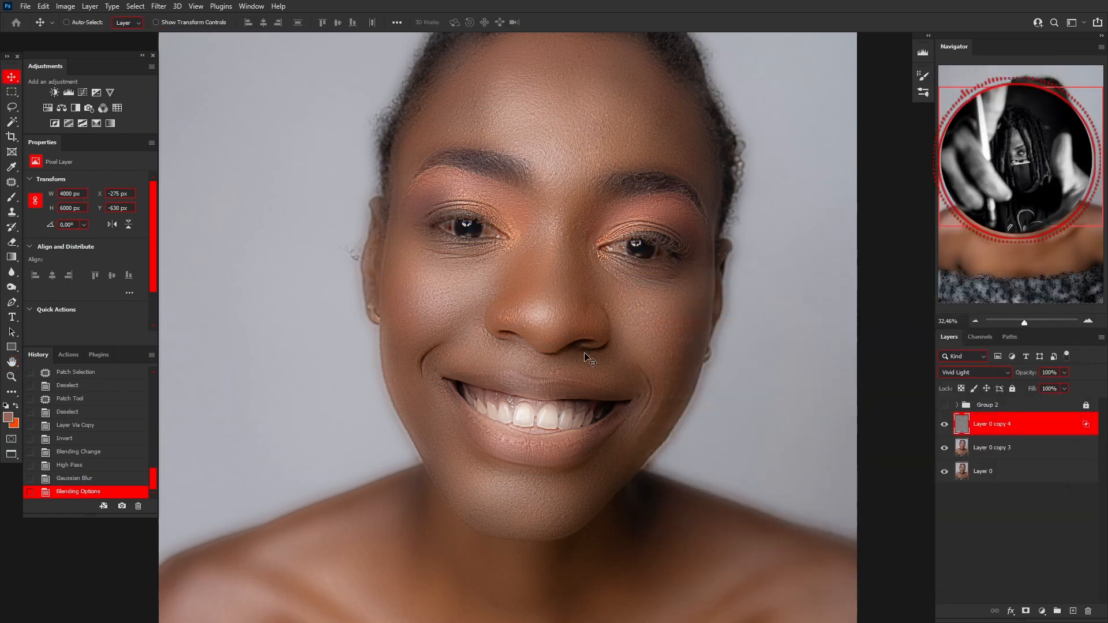
Step: Add a black layer mask to Layer 0 copy 4 to hide the smoothing effect
scroll(545, 219, "down", 2)
scroll(545, 220, "up", 2)
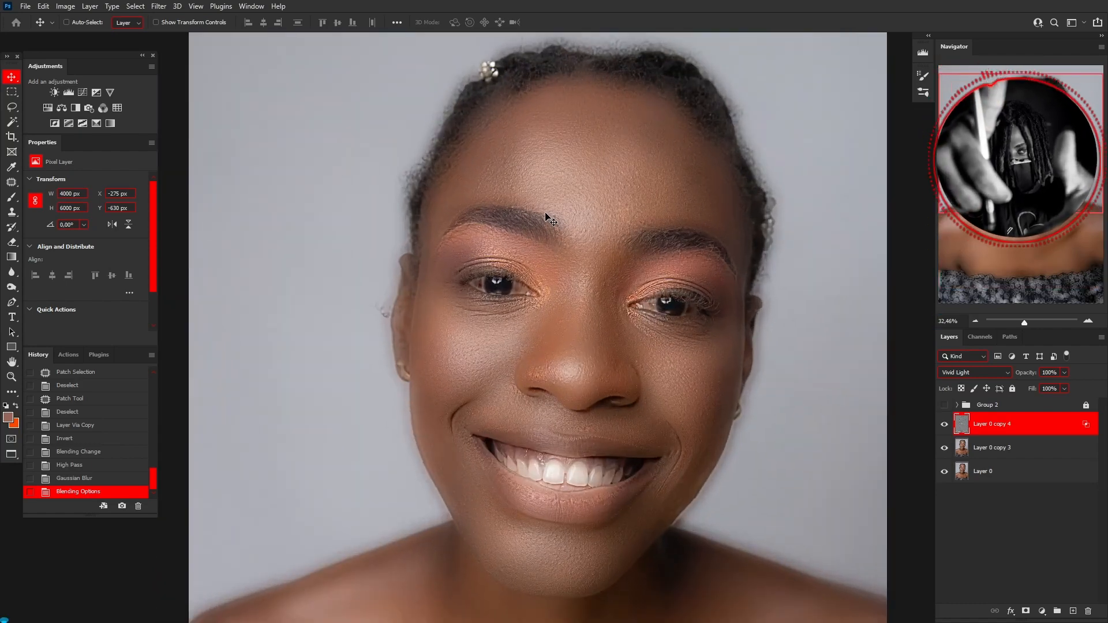
left_click(1026, 612, "alt")
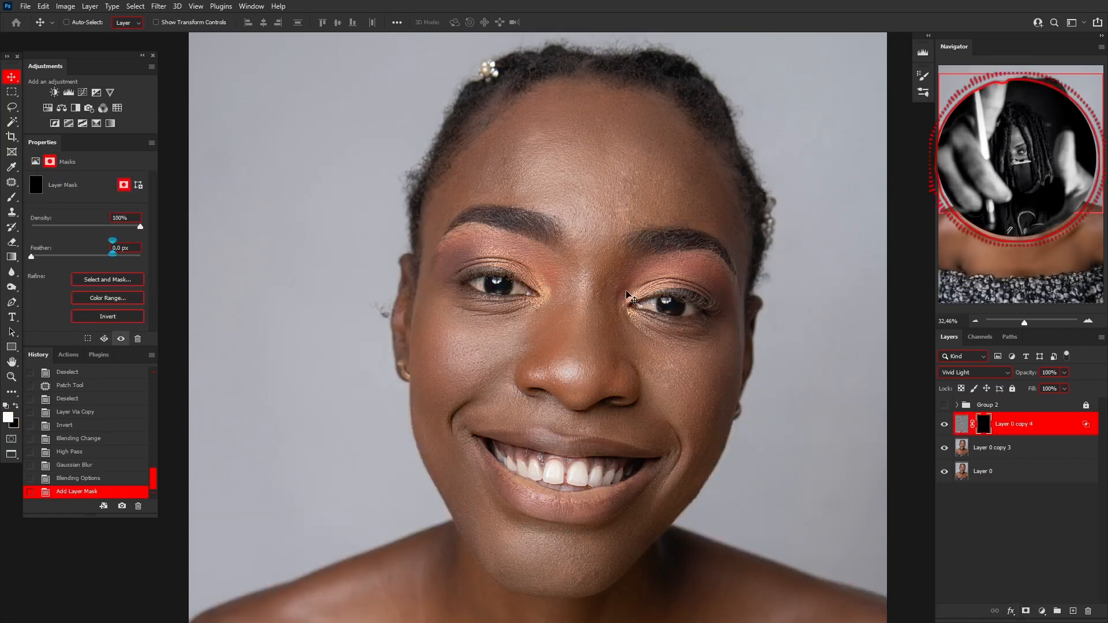
Step: Examine the unsmoothed skin on the forehead, cheeks and around the eyes up close and from a distance
scroll(632, 282, "down", 3)
scroll(596, 267, "up", 2)
scroll(596, 266, "down", 1)
scroll(596, 267, "up", 2)
scroll(600, 254, "down", 2)
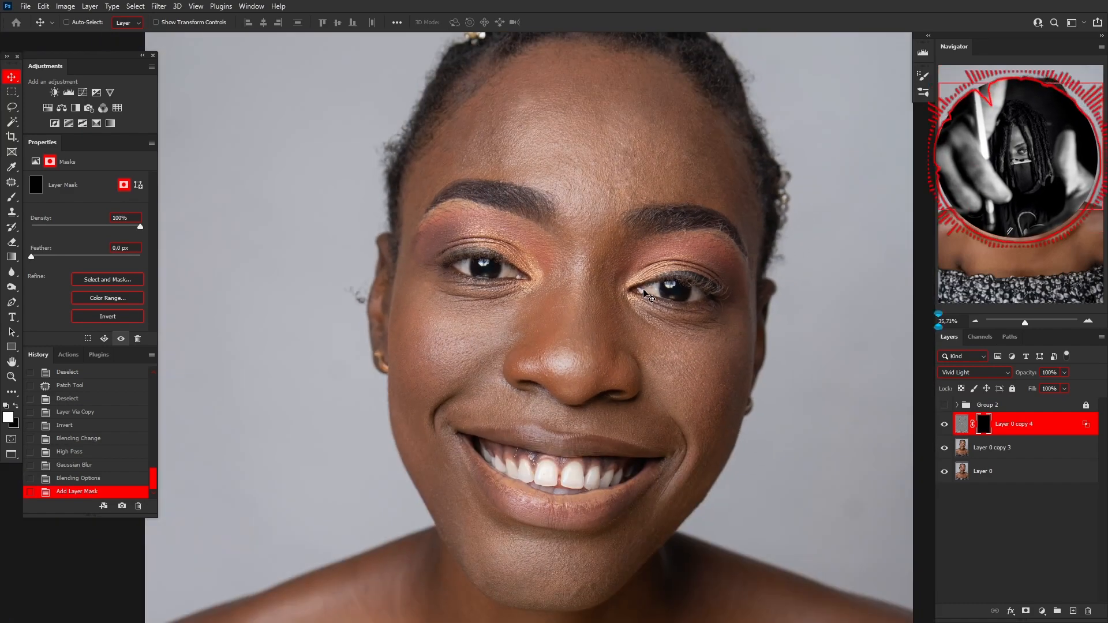
scroll(624, 208, "up", 3)
scroll(624, 208, "down", 2)
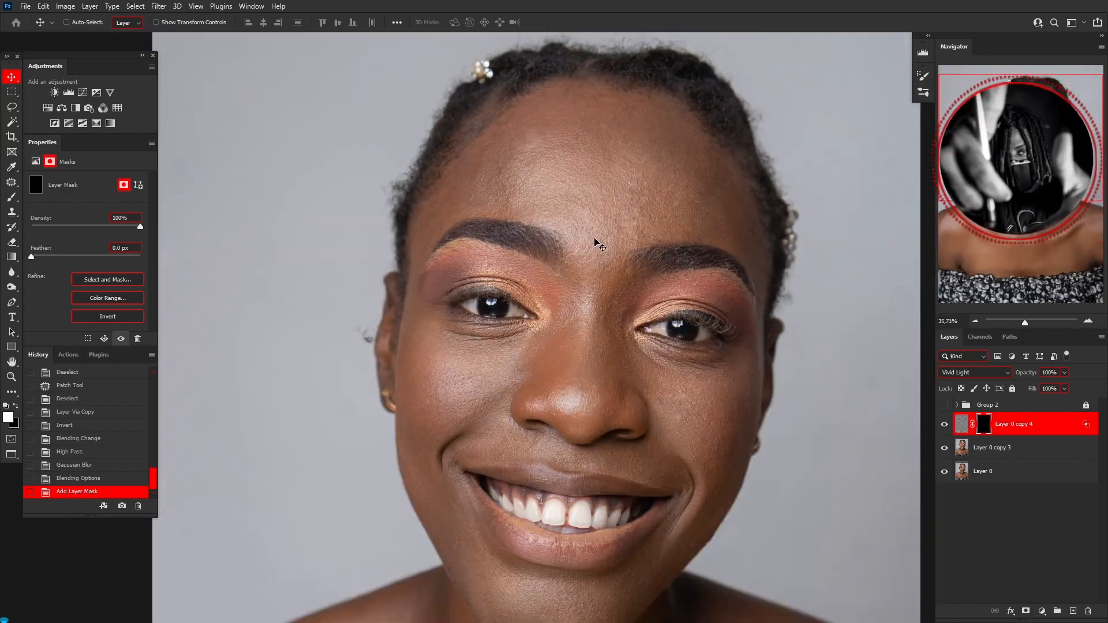
scroll(596, 242, "down", 2)
scroll(596, 242, "down", 1)
scroll(583, 230, "up", 1)
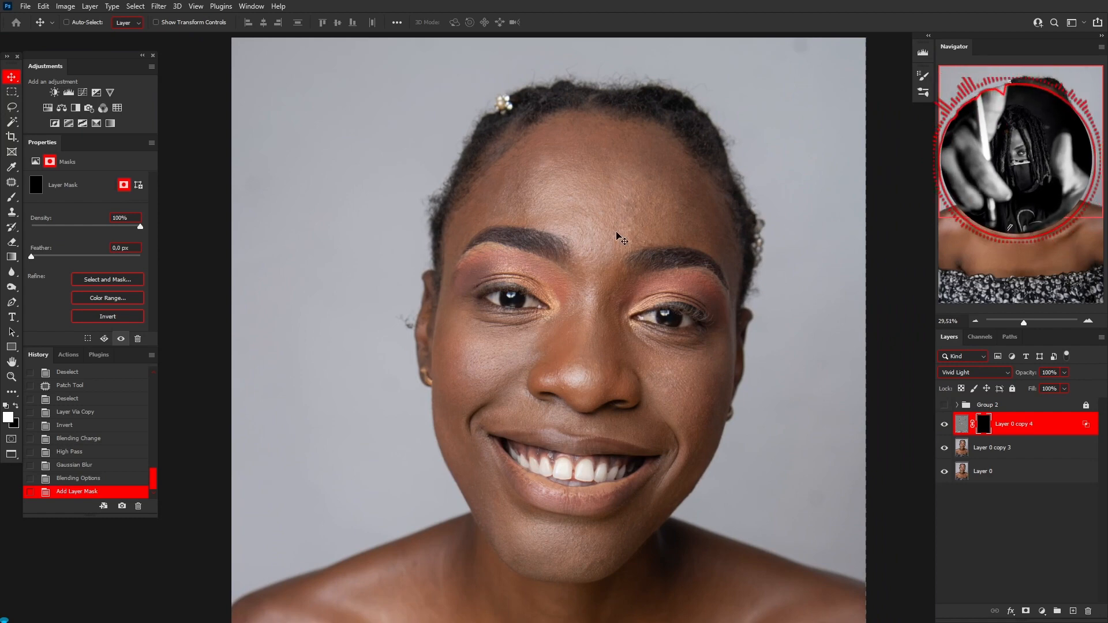
scroll(604, 209, "up", 2)
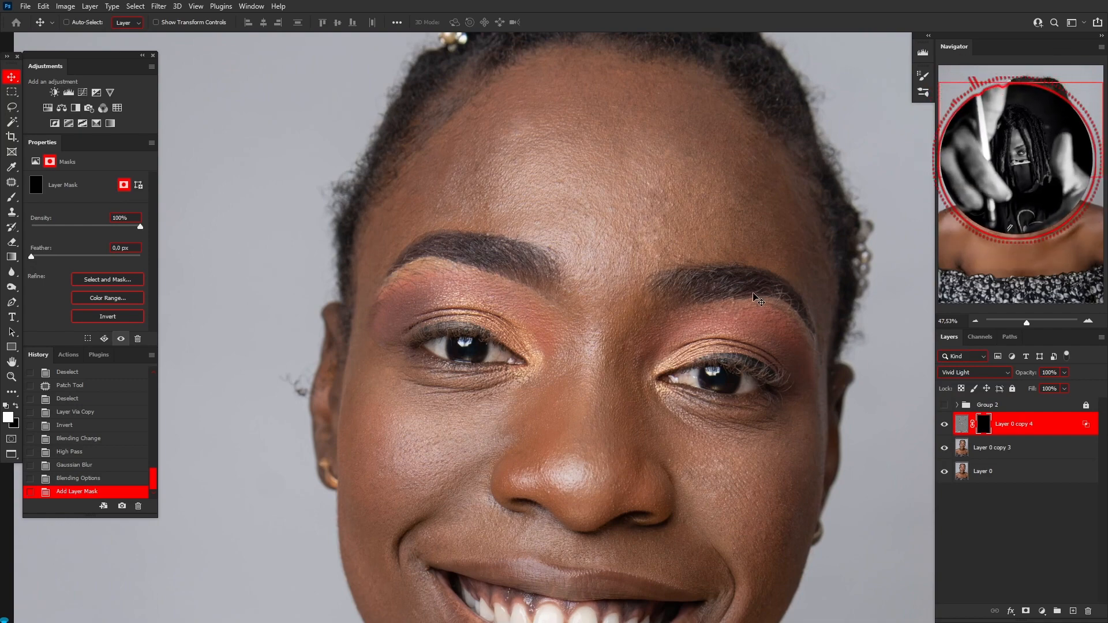
scroll(701, 285, "down", 4)
scroll(565, 268, "up", 3)
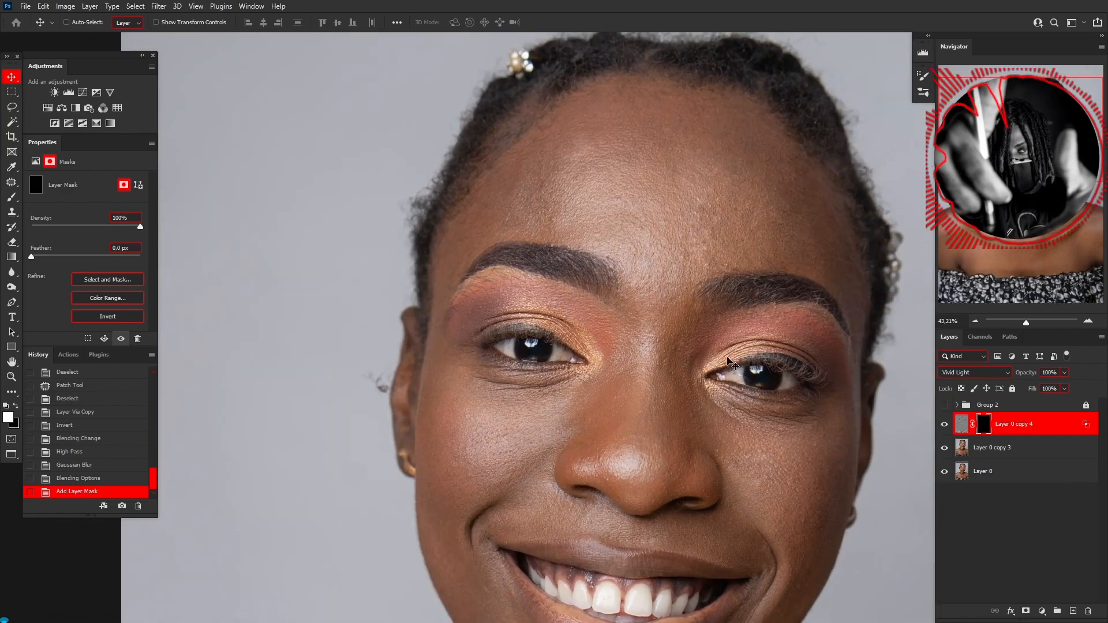
scroll(686, 442, "down", 3)
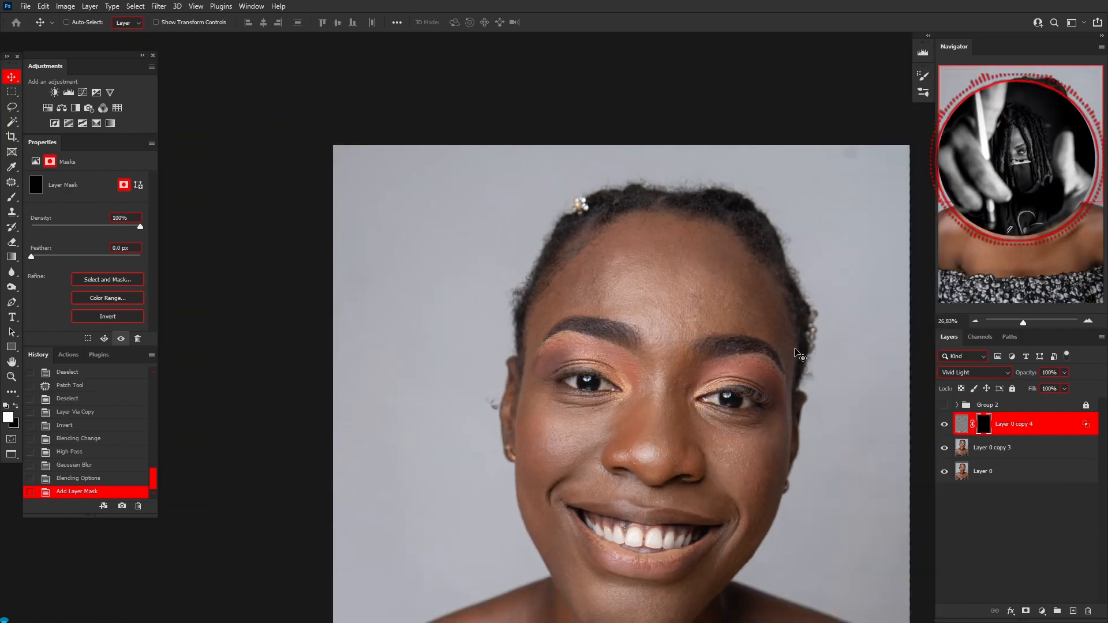
scroll(690, 357, "up", 4)
scroll(689, 352, "down", 3)
scroll(681, 343, "up", 1)
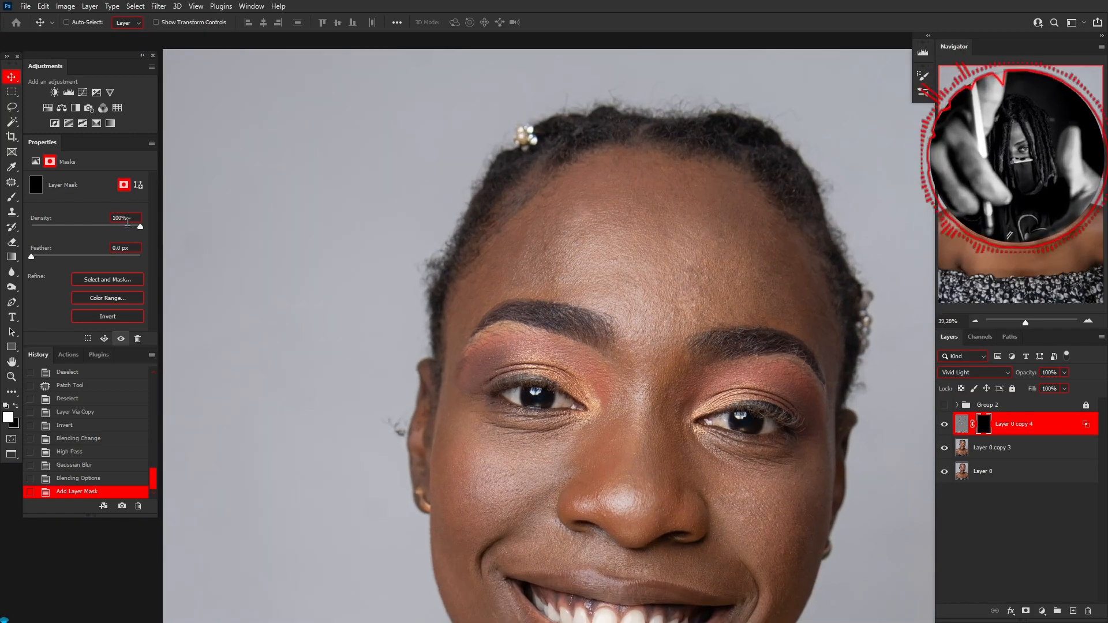
Step: Set up the Brush tool with the Soft Round preset at 0% hardness, enlarge it, and keep white (ffffff) as foreground color
left_click(11, 198)
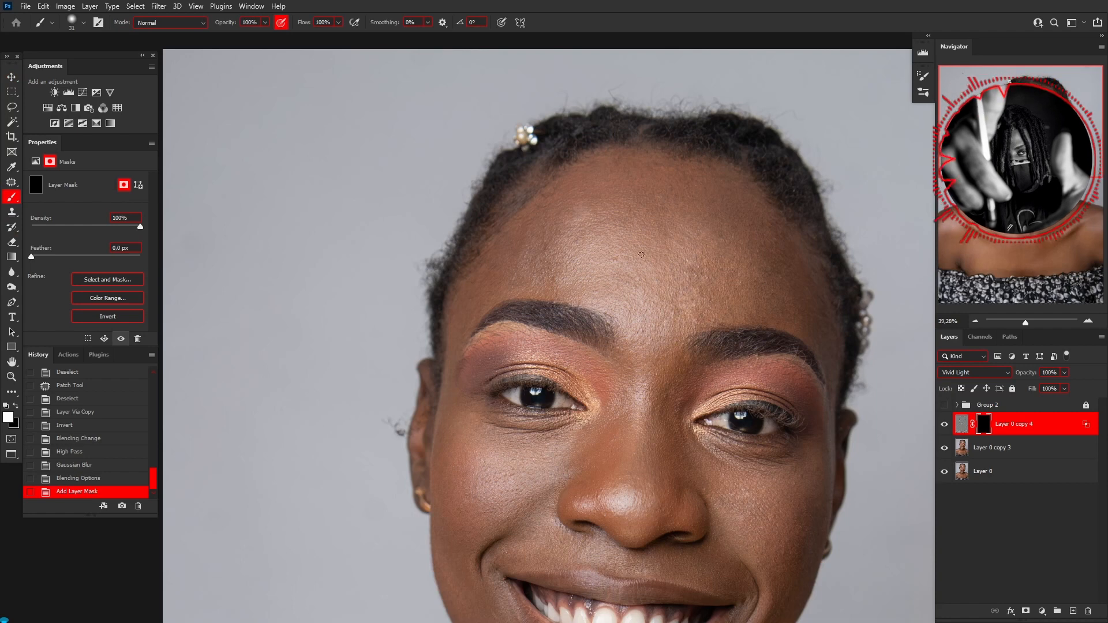
right_click(638, 212)
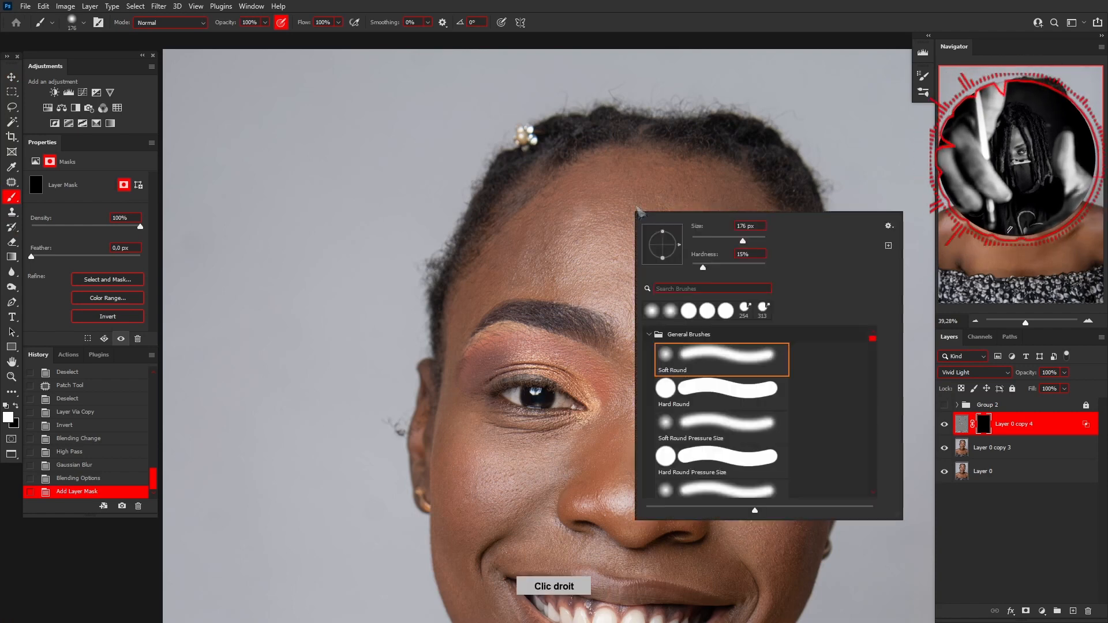
left_click(666, 362)
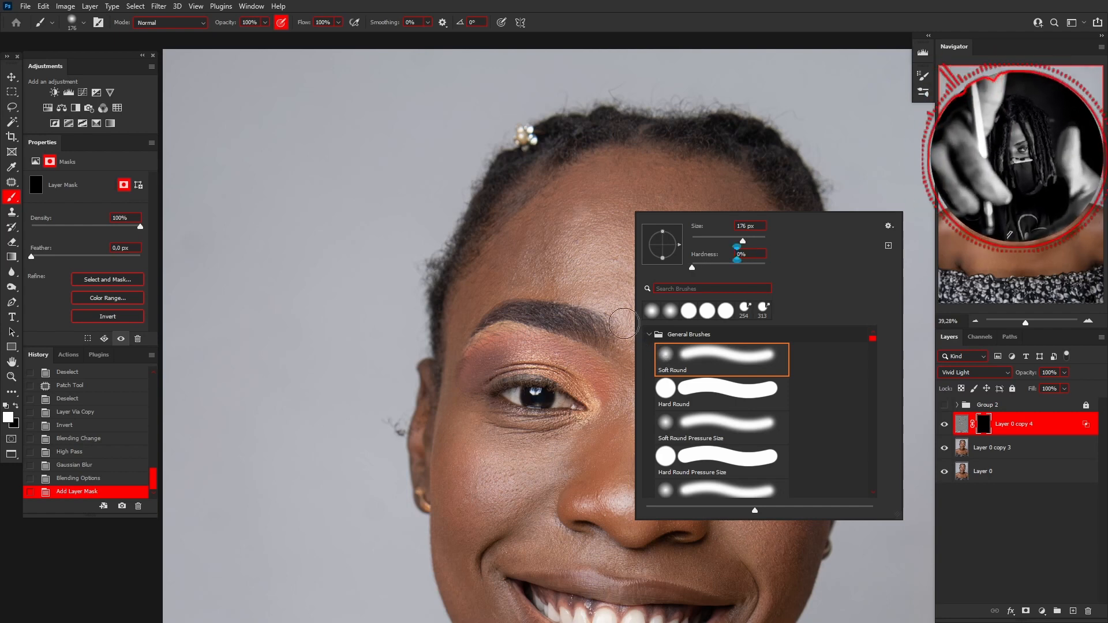
left_click(595, 216)
mouse_move(612, 209)
left_mouse_down()
mouse_move(666, 249)
mouse_move(713, 251)
mouse_move(689, 231)
mouse_move(661, 147)
mouse_move(650, 115)
left_mouse_up()
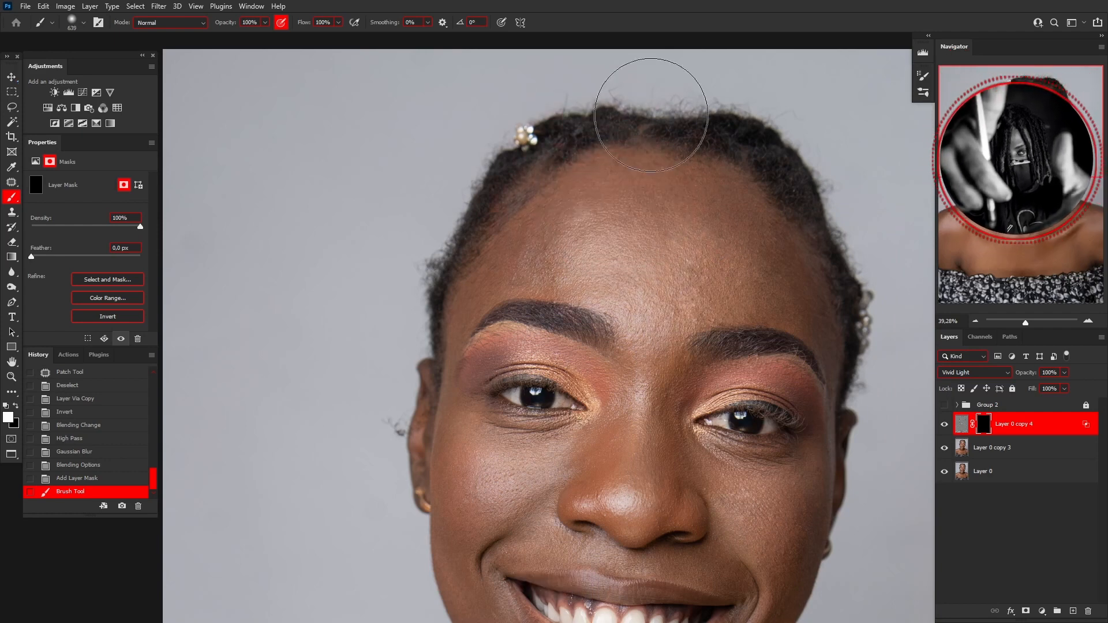
left_click(10, 416)
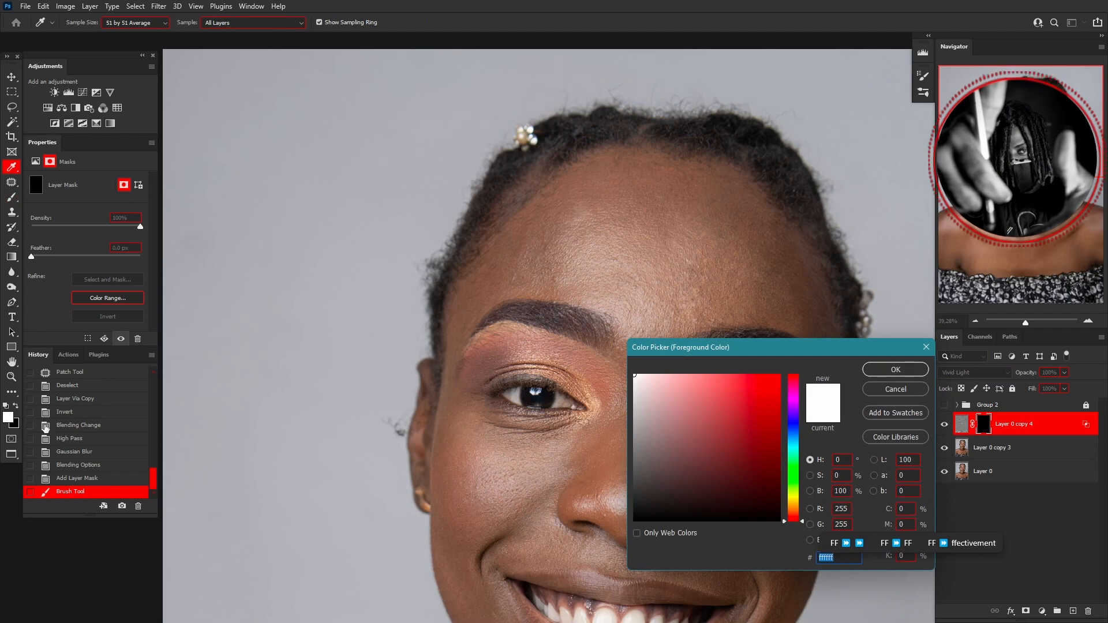
left_click(895, 368)
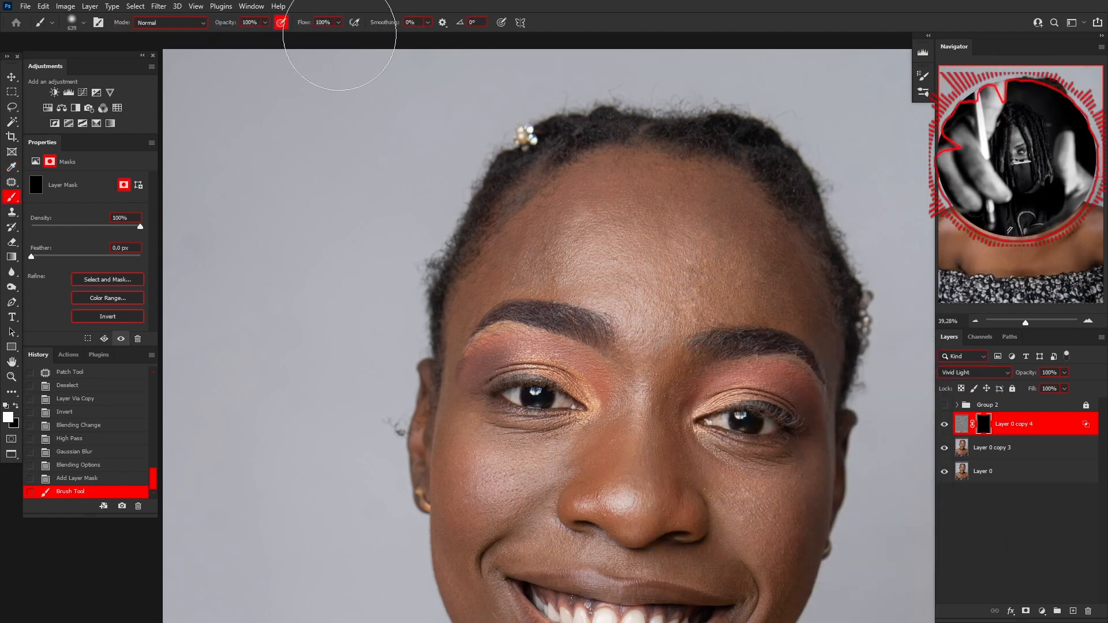
Step: Paint white on the Layer 0 copy 4 mask over the central forehead, reducing the soft brush to about 274 px
scroll(673, 283, "up", 1)
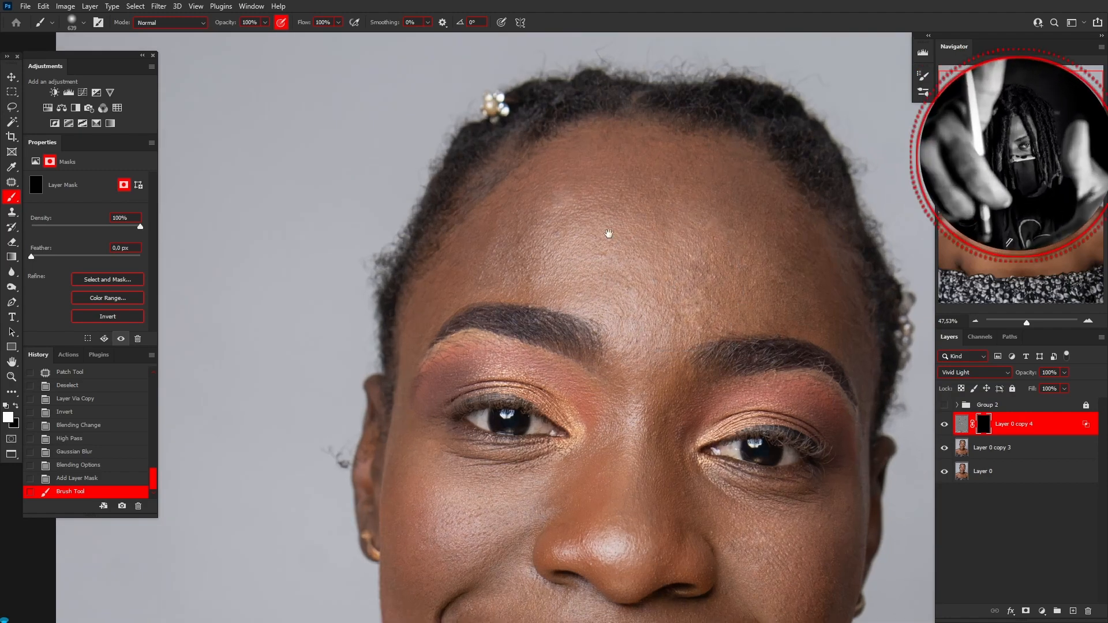
left_click_drag(638, 240, 613, 286)
right_click(648, 257, "alt")
right_click(645, 264, "alt")
left_click(660, 314)
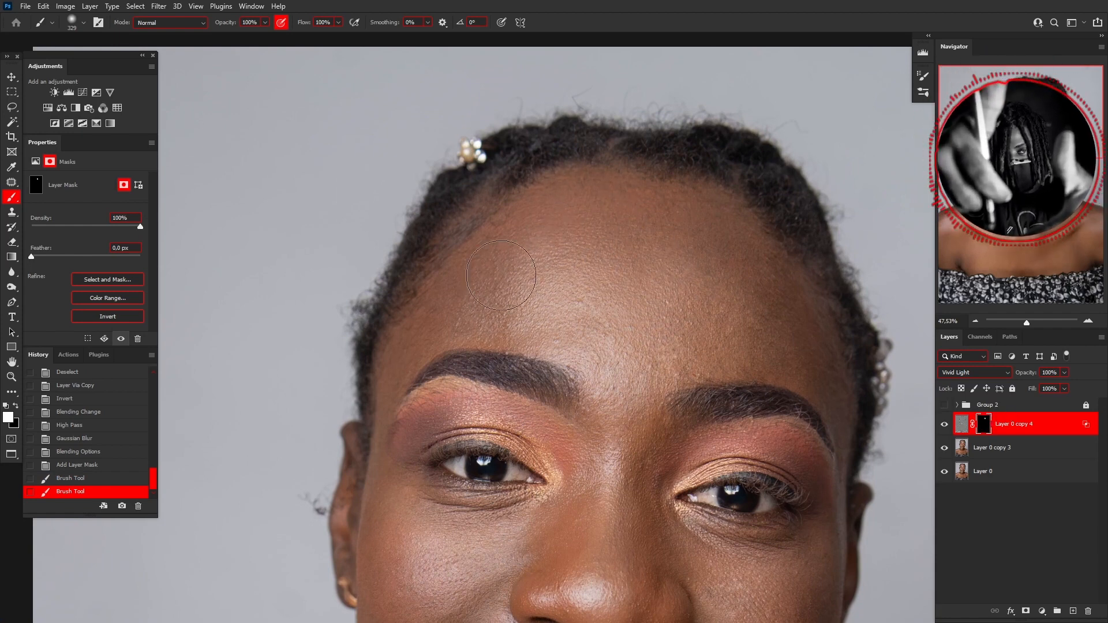
mouse_move(690, 275)
left_mouse_down()
mouse_move(603, 200)
mouse_move(620, 322)
mouse_move(664, 300)
left_mouse_up()
right_click(687, 294, "alt")
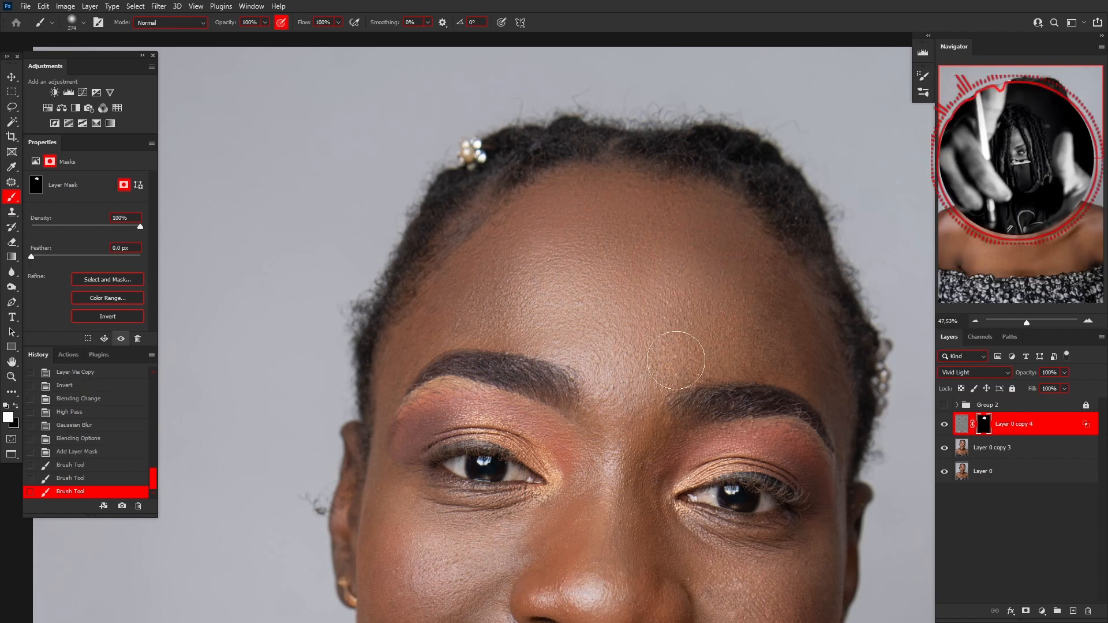
Step: Extend the white mask painting to the sides of the forehead, near the temples and hairline, adjusting the brush size to fit
left_click_drag(761, 319, 822, 383)
right_click(787, 342, "alt")
right_click(484, 257, "alt")
mouse_move(483, 256)
left_mouse_down()
mouse_move(419, 326)
mouse_move(477, 314)
left_mouse_up()
mouse_move(625, 308)
left_mouse_down()
mouse_move(619, 138)
mouse_move(618, 288)
mouse_move(590, 333)
mouse_move(584, 300)
mouse_move(465, 234)
mouse_move(599, 298)
mouse_move(660, 302)
left_mouse_up()
Step: Reveal the smoothing on the nose bridge and the right-hand cheek and under-eye skin, resizing the soft brush between 145 and 231 px
right_click(581, 294, "alt")
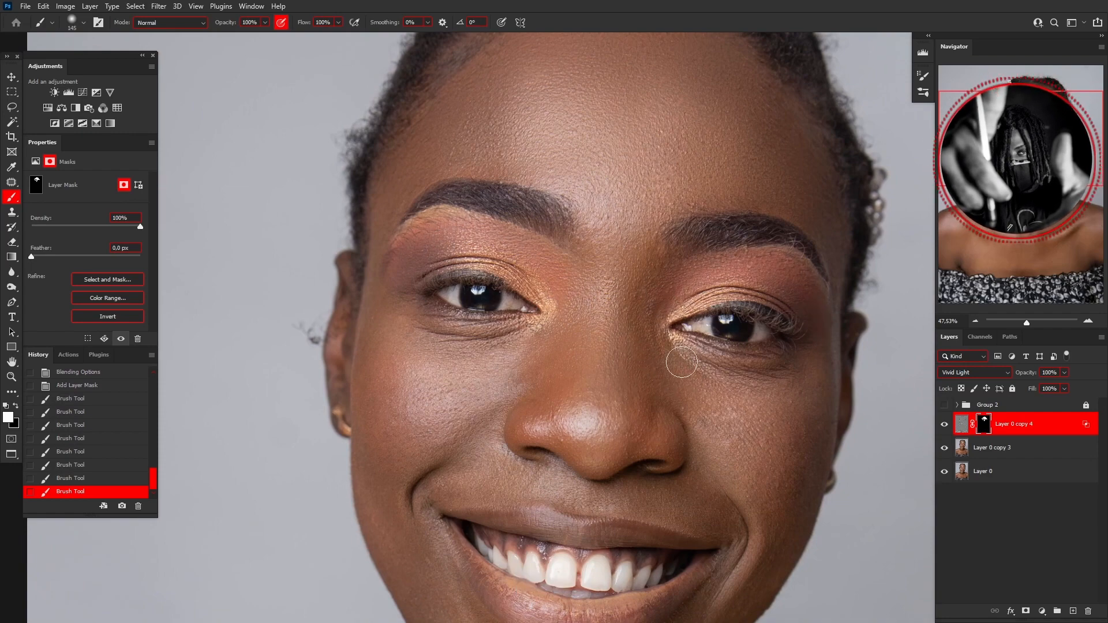
left_click(789, 452)
right_click(786, 426, "alt")
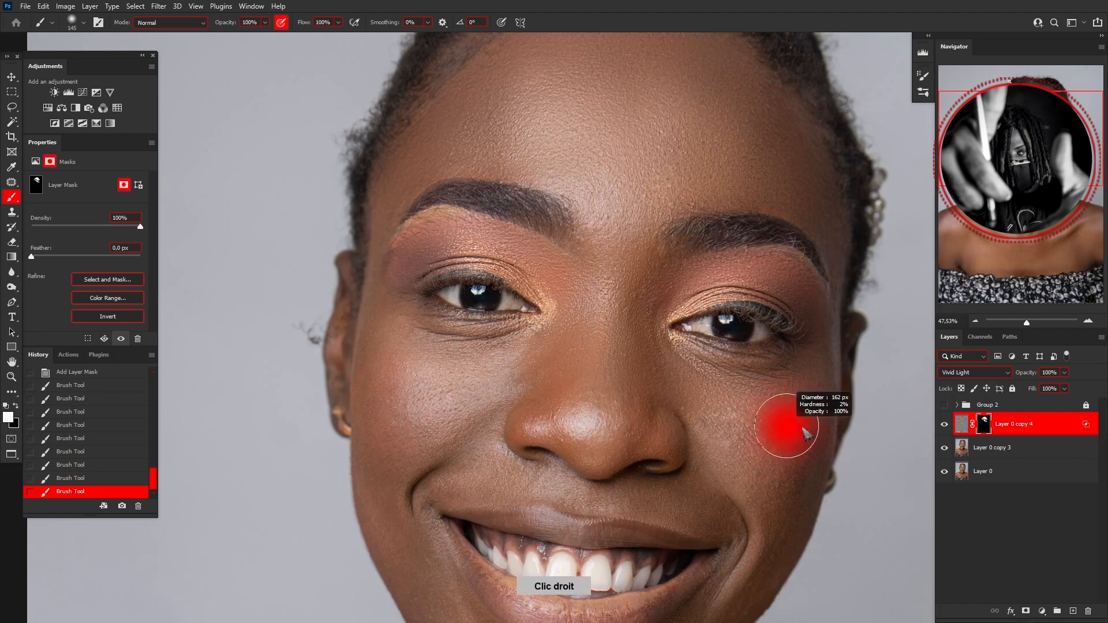
mouse_move(784, 420)
left_mouse_down()
mouse_move(734, 415)
mouse_move(752, 429)
left_mouse_up()
right_click(772, 424, "alt")
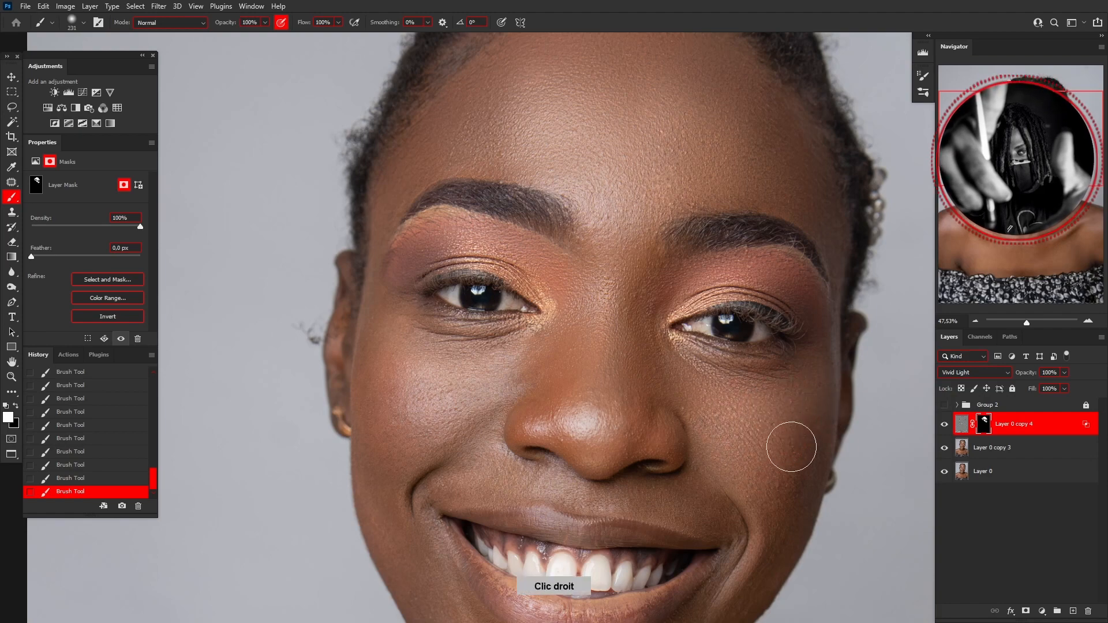
Step: Paint white on the mask over the nose and the left-hand cheek, using a smaller brush below the eye
right_click(633, 366, "alt")
left_click_drag(633, 365, 626, 366)
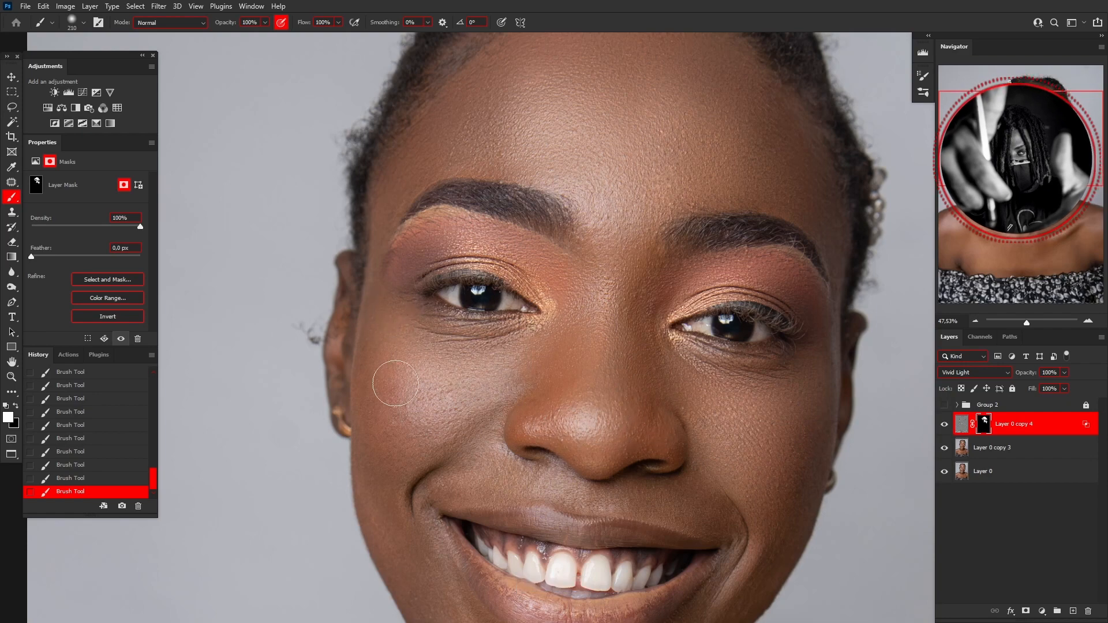
right_click(468, 345, "alt")
left_click_drag(467, 345, 456, 345)
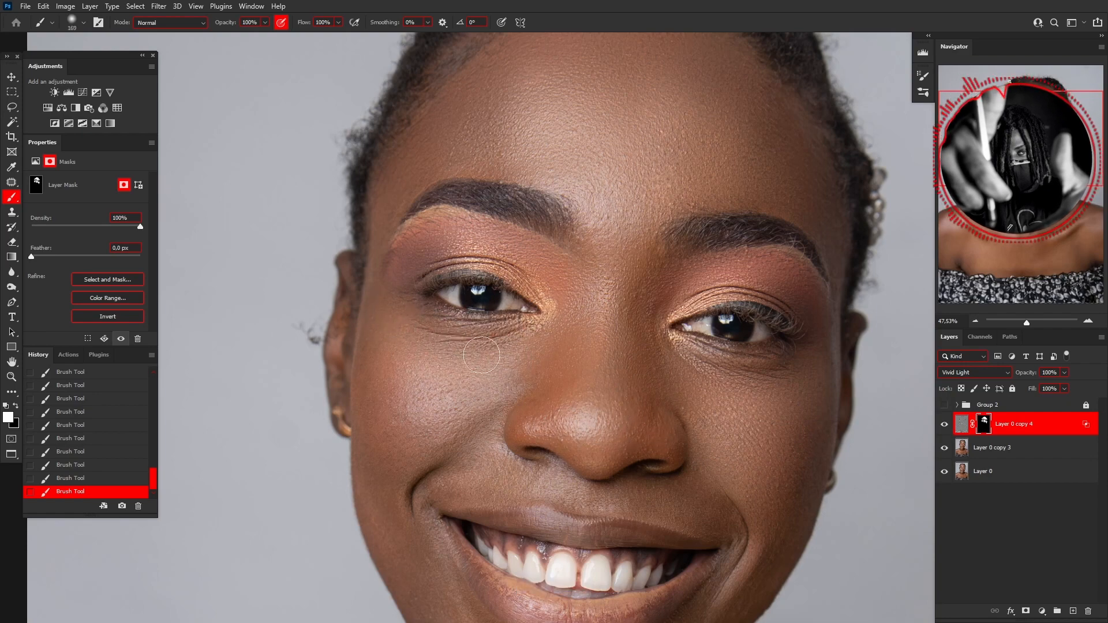
Step: Paint white on the mask over the skin around the mouth, the smile lines and the chin, avoiding lips and teeth
left_click_drag(481, 430, 498, 299)
right_click(496, 320, "alt")
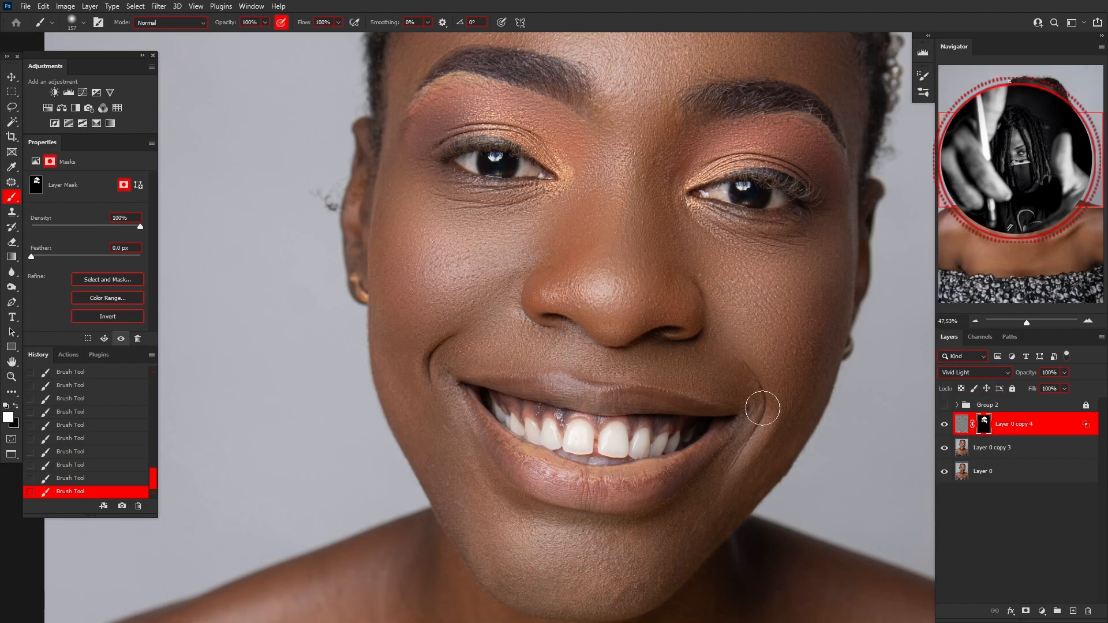
left_click_drag(713, 482, 717, 401)
right_click(723, 385, "alt")
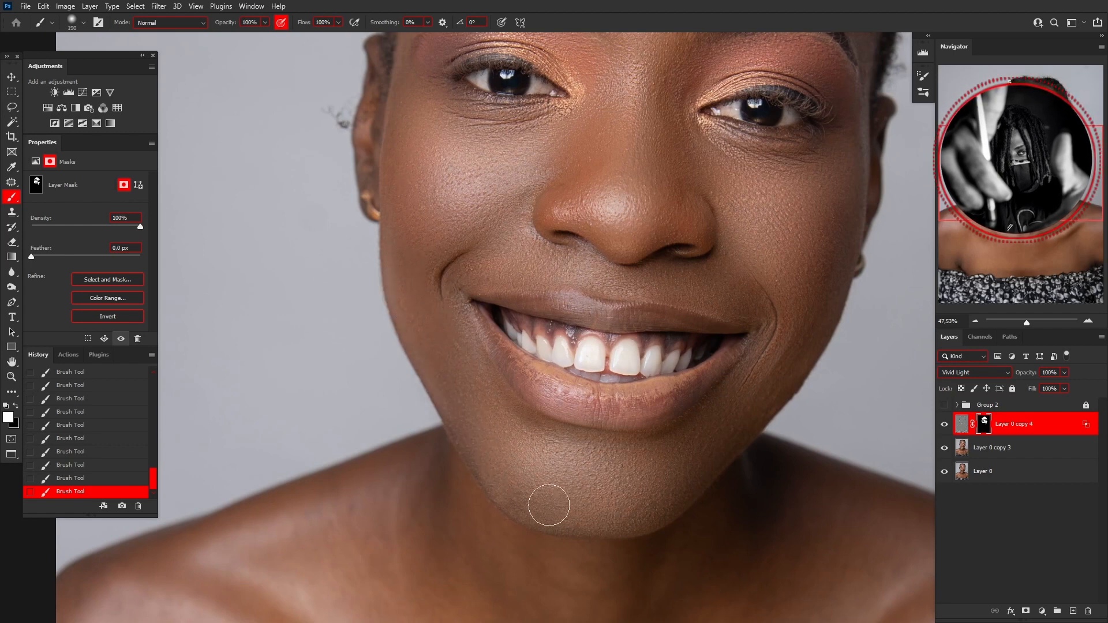
right_click(527, 437, "alt")
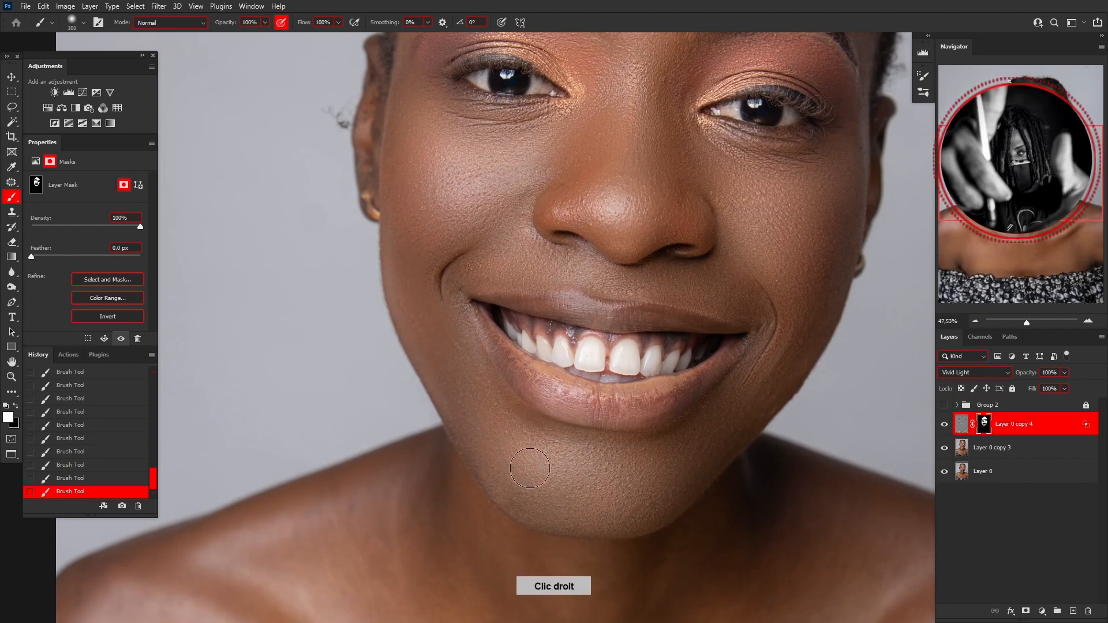
Step: Paint white on the mask over the neck, shoulders and chest, enlarging the soft brush to 681 px
key("ctrl+0")
scroll(565, 471, "up", 4)
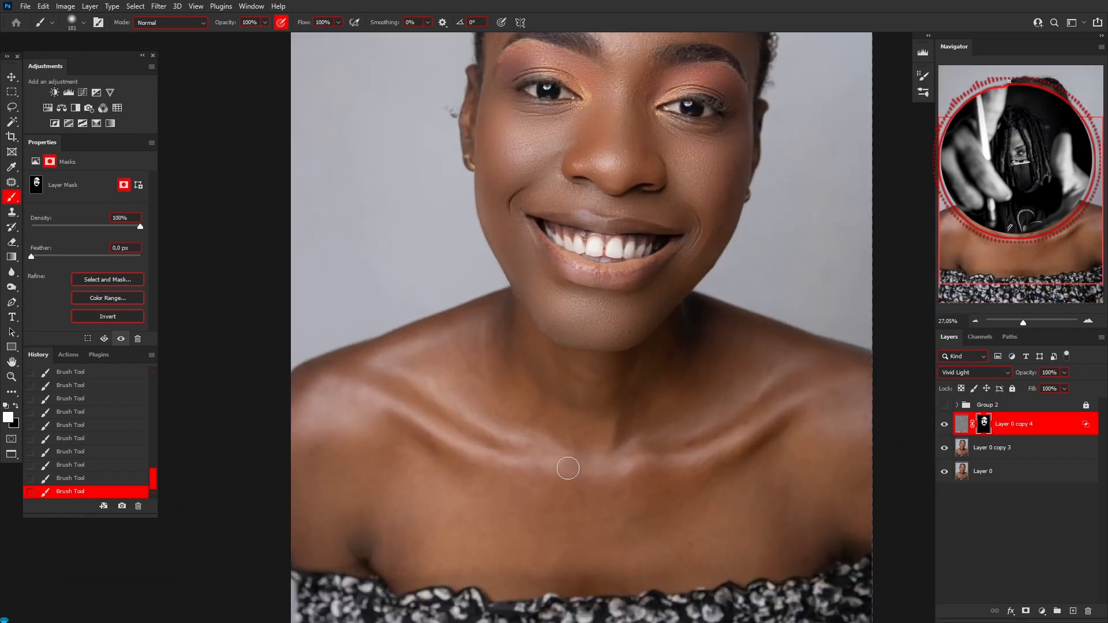
right_click(574, 452, "alt")
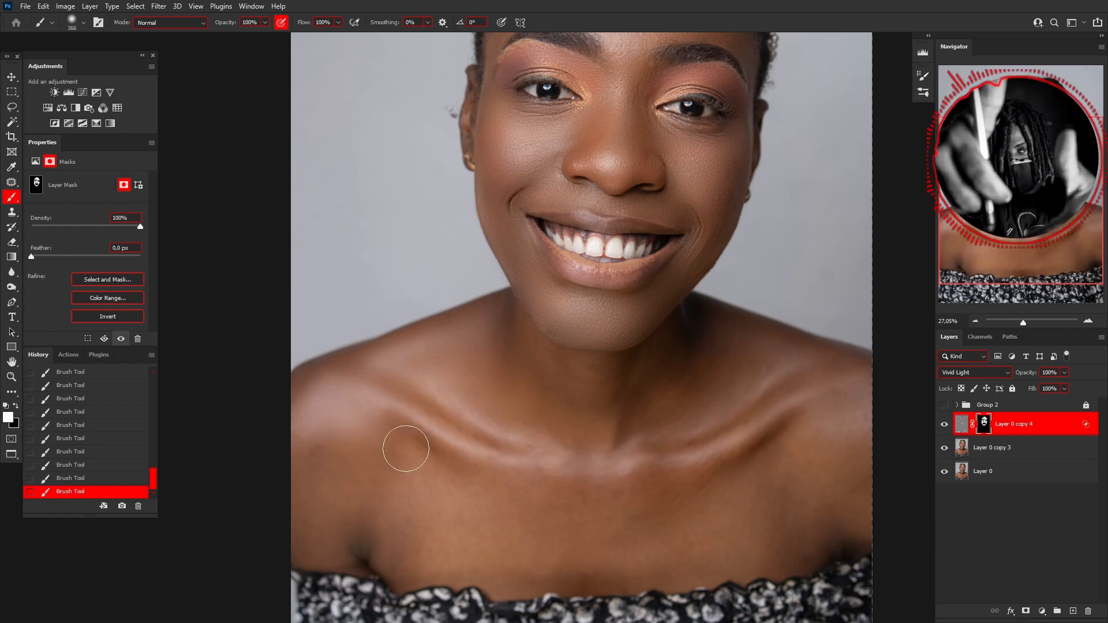
right_click(490, 441, "alt")
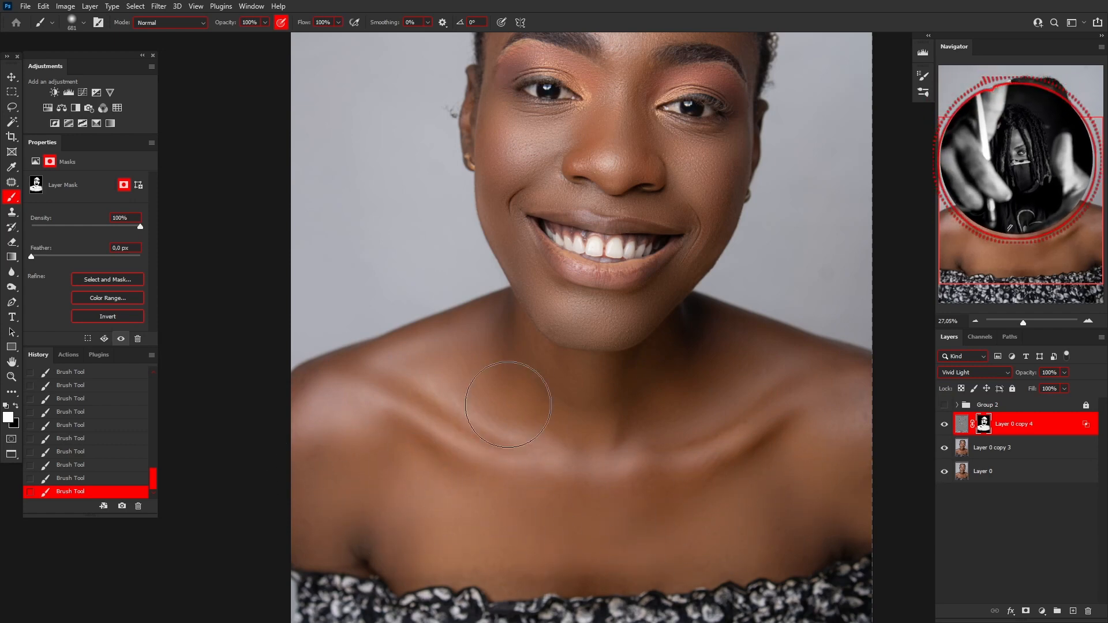
Step: Select the image content of Layer 0 copy 4 and stamp all visible layers into a new layer above it
scroll(437, 463, "down", 1)
scroll(437, 463, "down", 6)
scroll(525, 300, "up", 10)
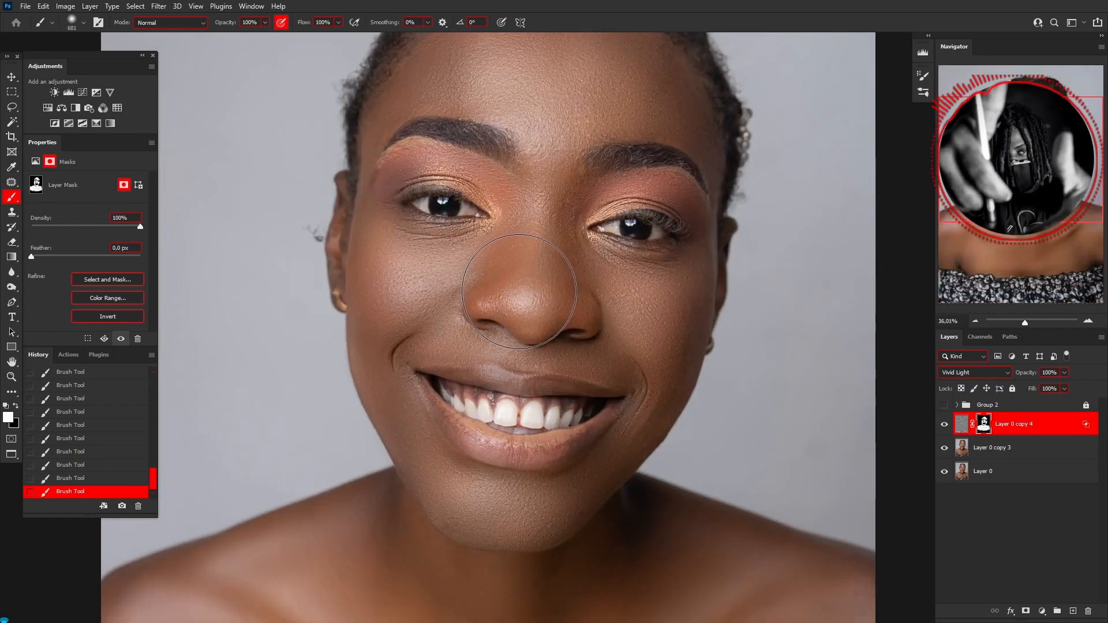
left_click_drag(596, 344, 597, 397)
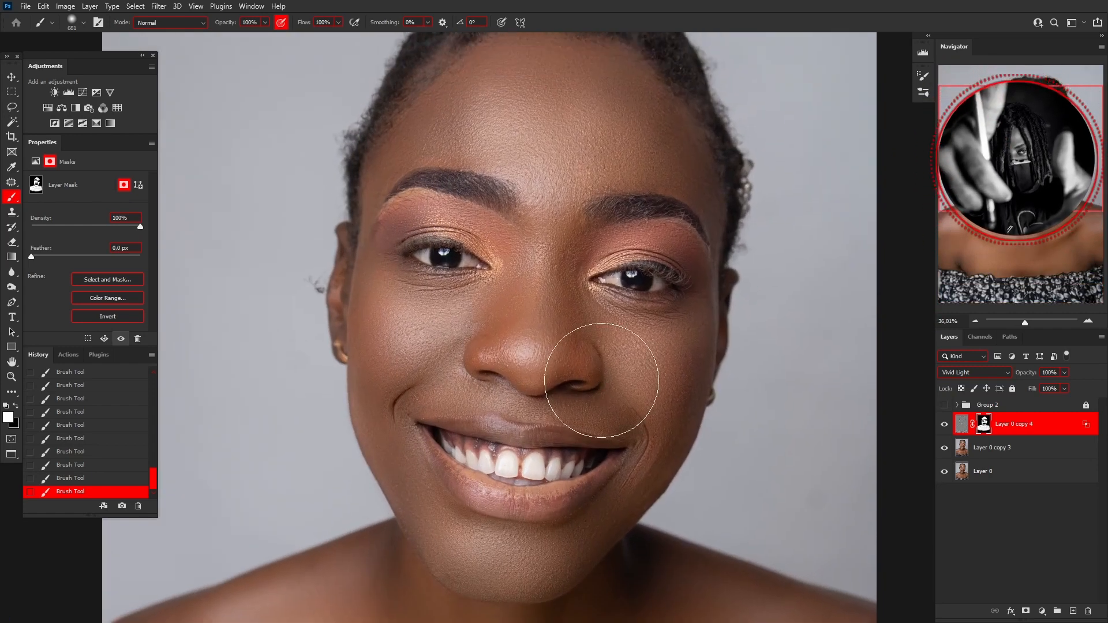
scroll(601, 380, "down", 1)
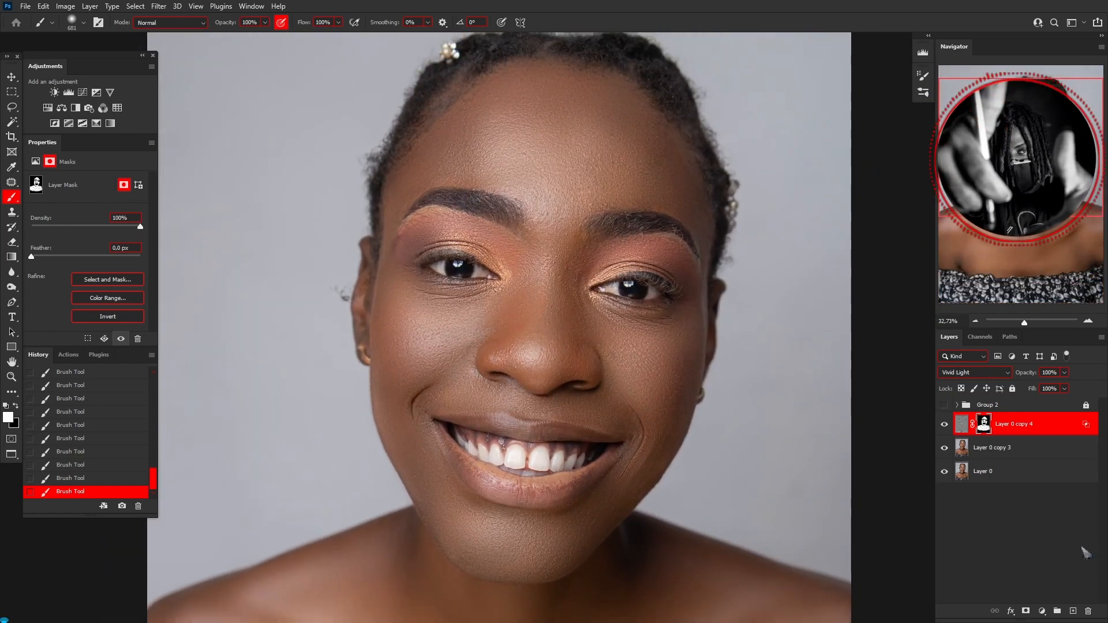
left_click(1039, 430)
left_click(1017, 445)
left_click(1028, 434)
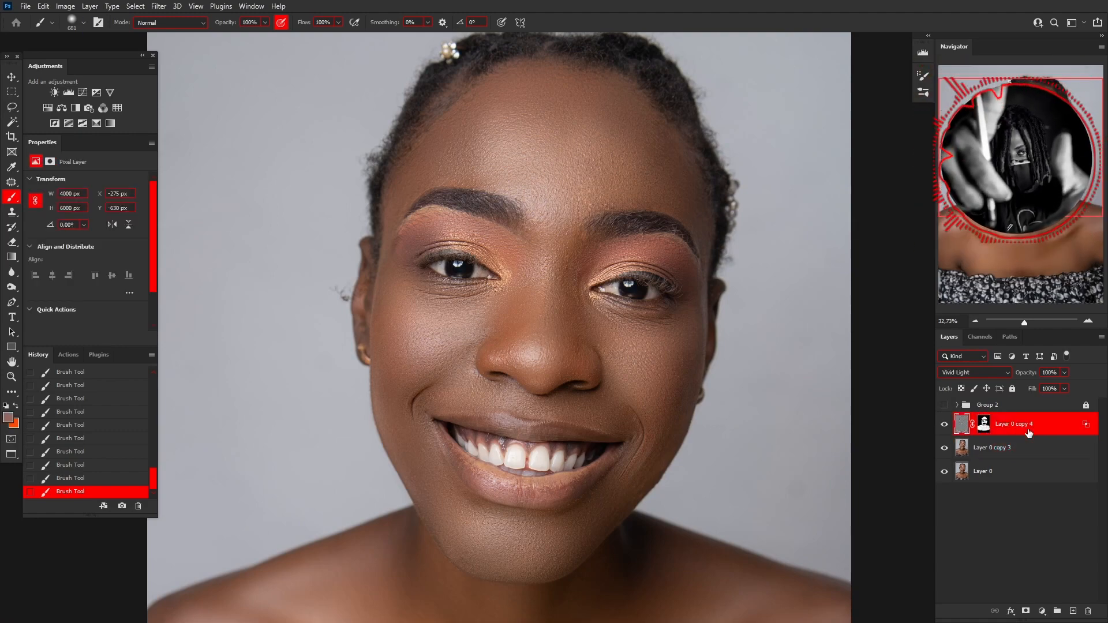
scroll(568, 285, "down", 3)
scroll(577, 288, "up", 4)
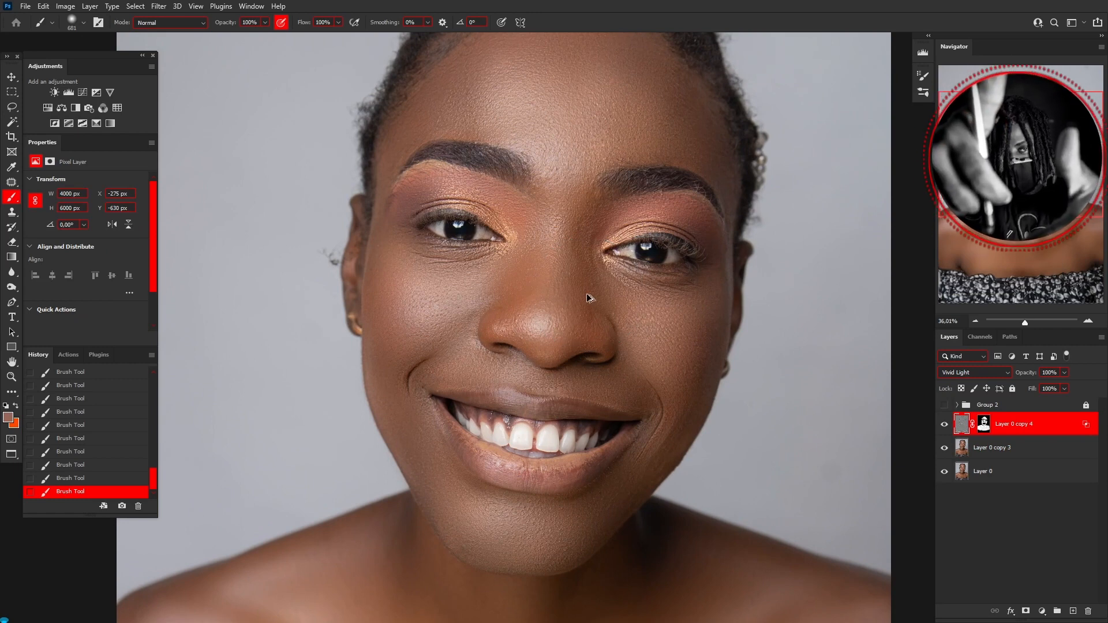
key("ctrl+shift+alt+e")
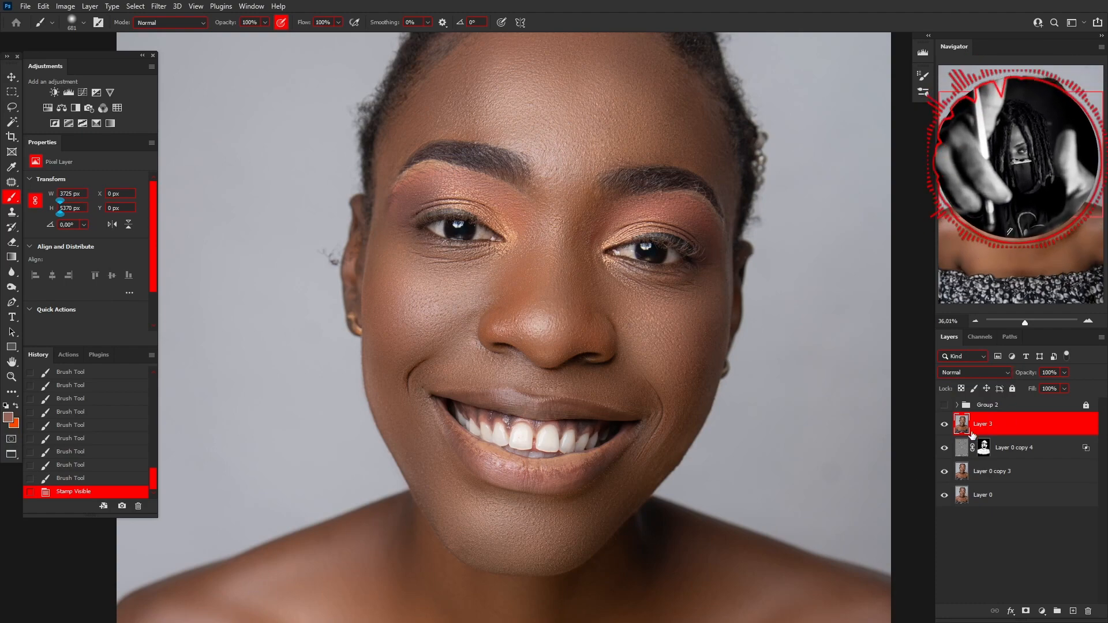
Step: Compare the original Layer 0 on its own with the retouched result, viewing the face up close and the whole portrait
scroll(786, 396, "down", 3)
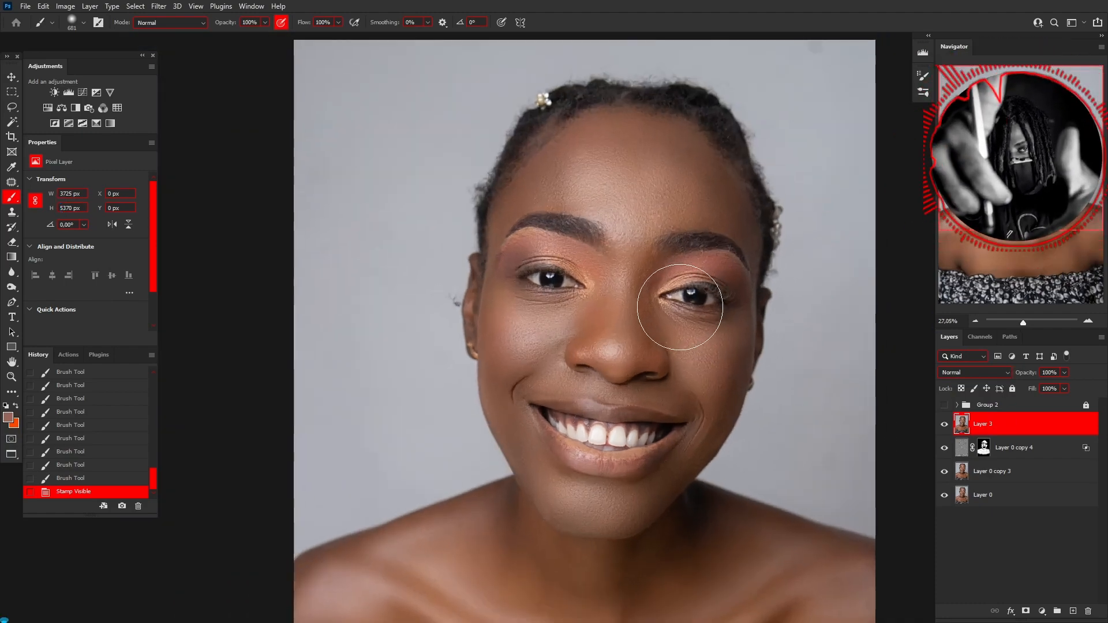
scroll(618, 432, "down", 1)
scroll(776, 462, "up", 1)
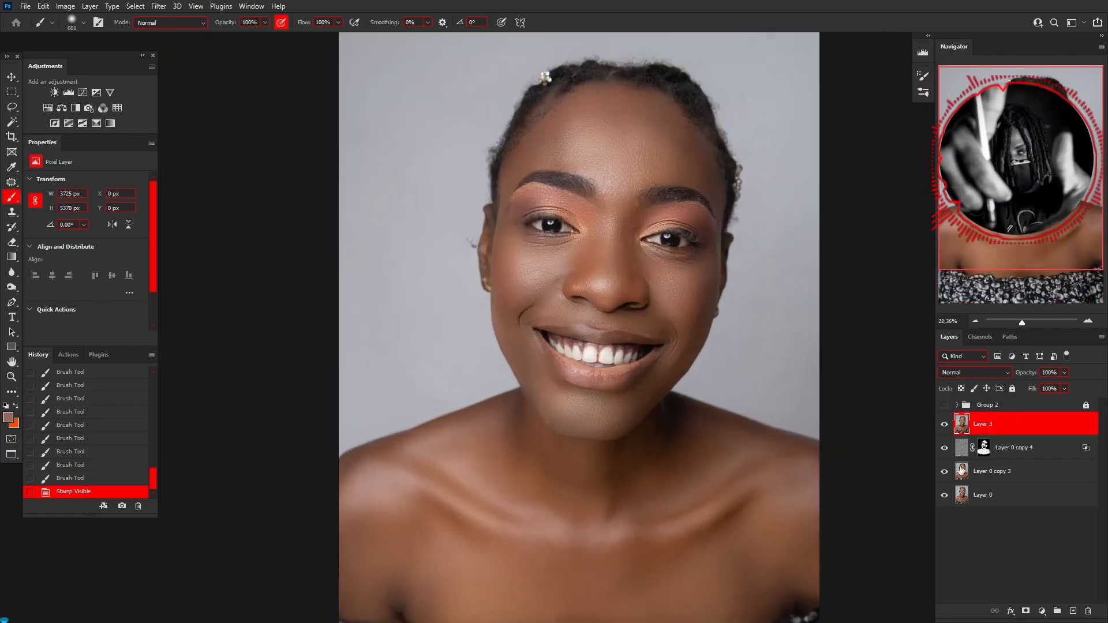
left_click(944, 496)
left_click(944, 496)
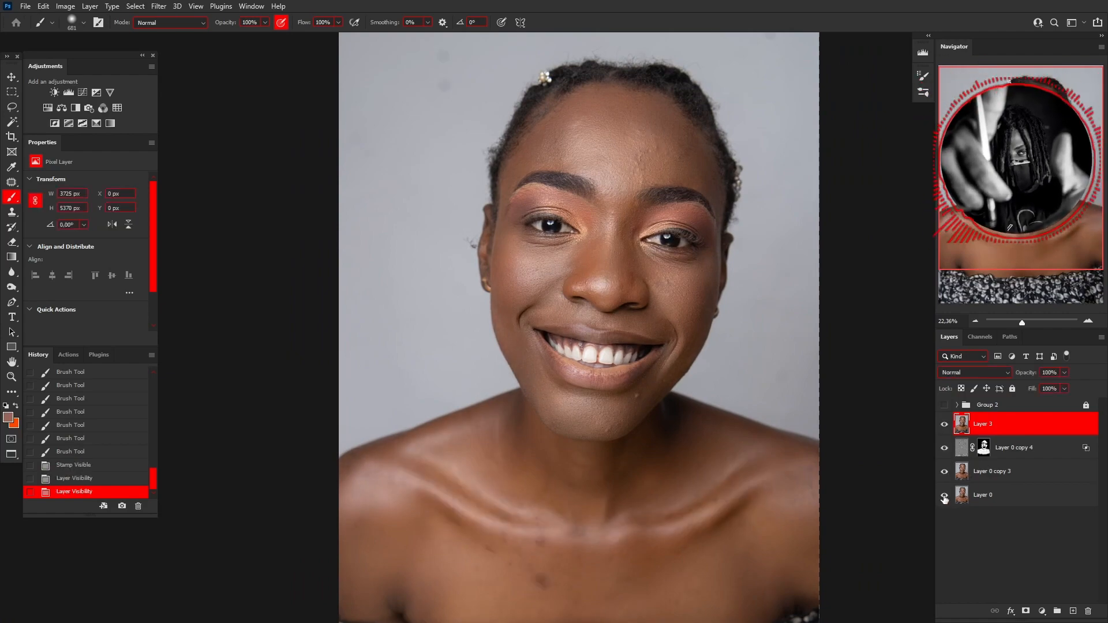
scroll(680, 270, "up", 4)
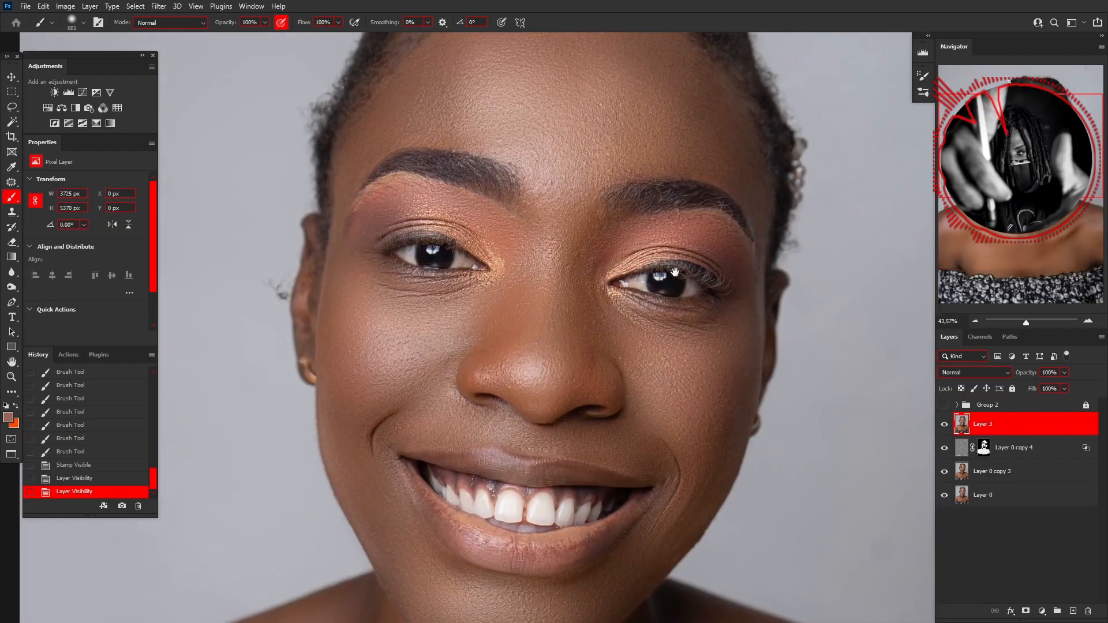
scroll(678, 269, "down", 3)
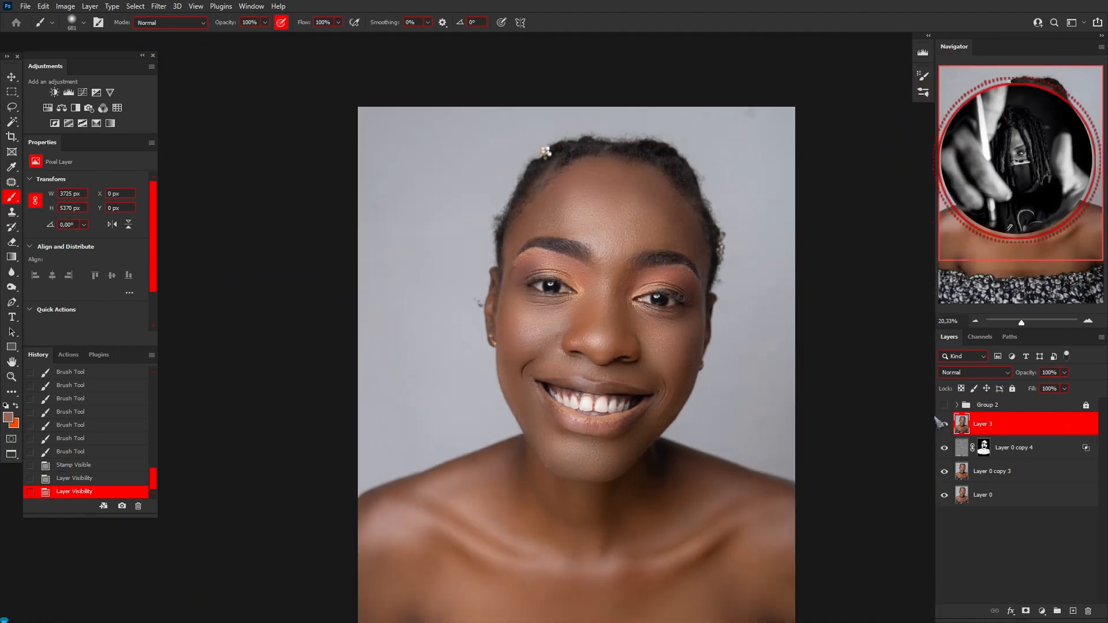
scroll(694, 346, "down", 3)
scroll(681, 398, "up", 3)
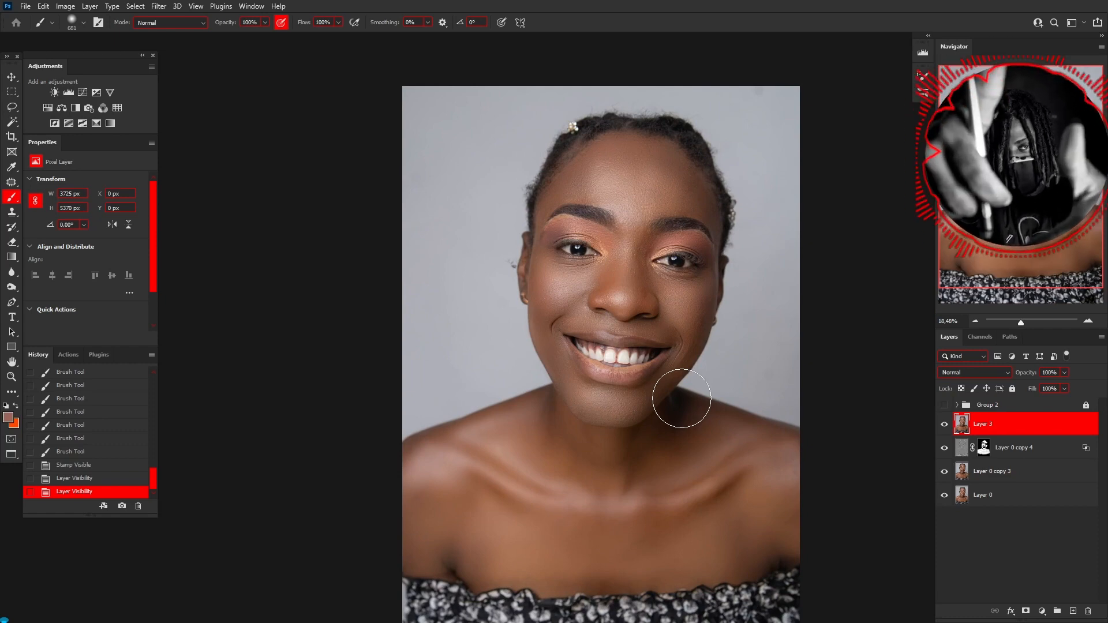
Step: Preview the portrait with Group 2 switched on, compare it with the group off, and leave the group hidden
left_click(944, 404)
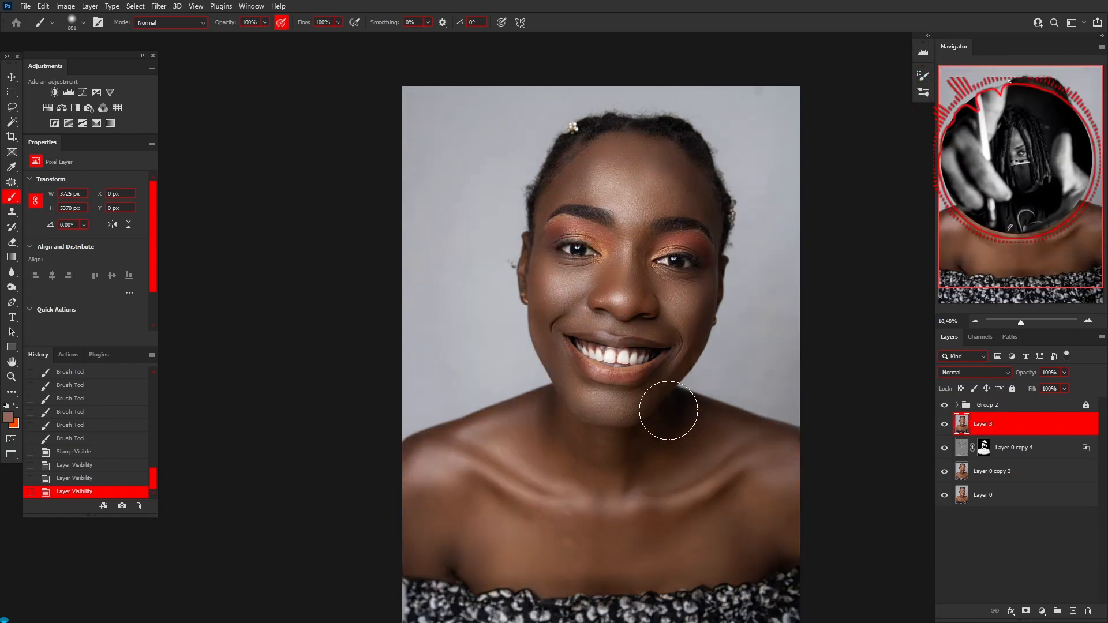
scroll(668, 410, "up", 1)
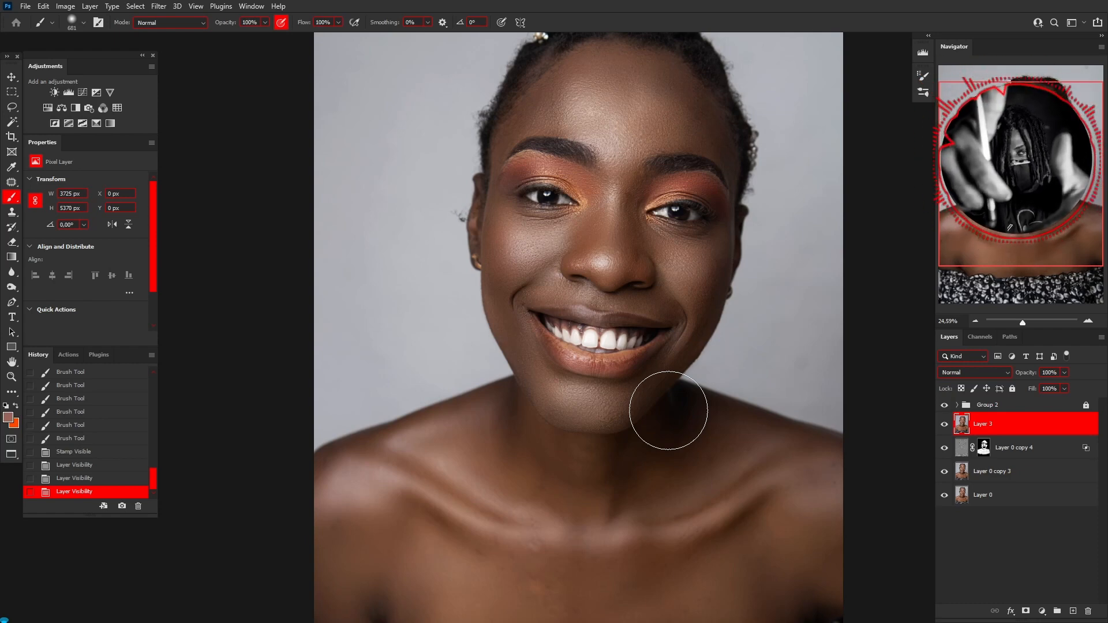
scroll(668, 410, "down", 5)
scroll(699, 416, "up", 4)
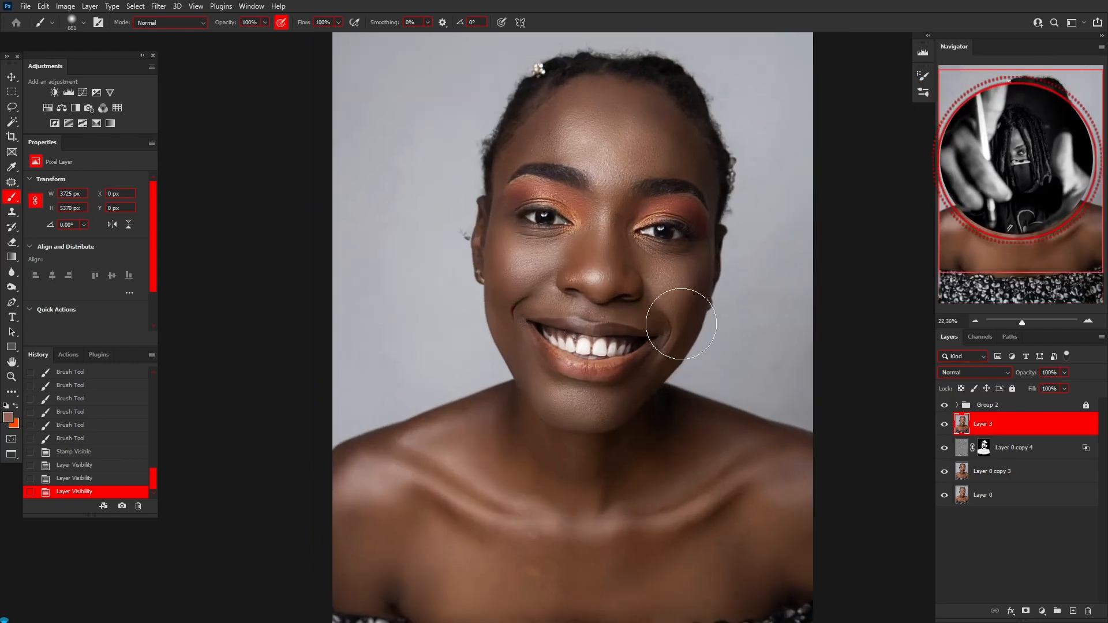
left_click(945, 407)
left_click(944, 407)
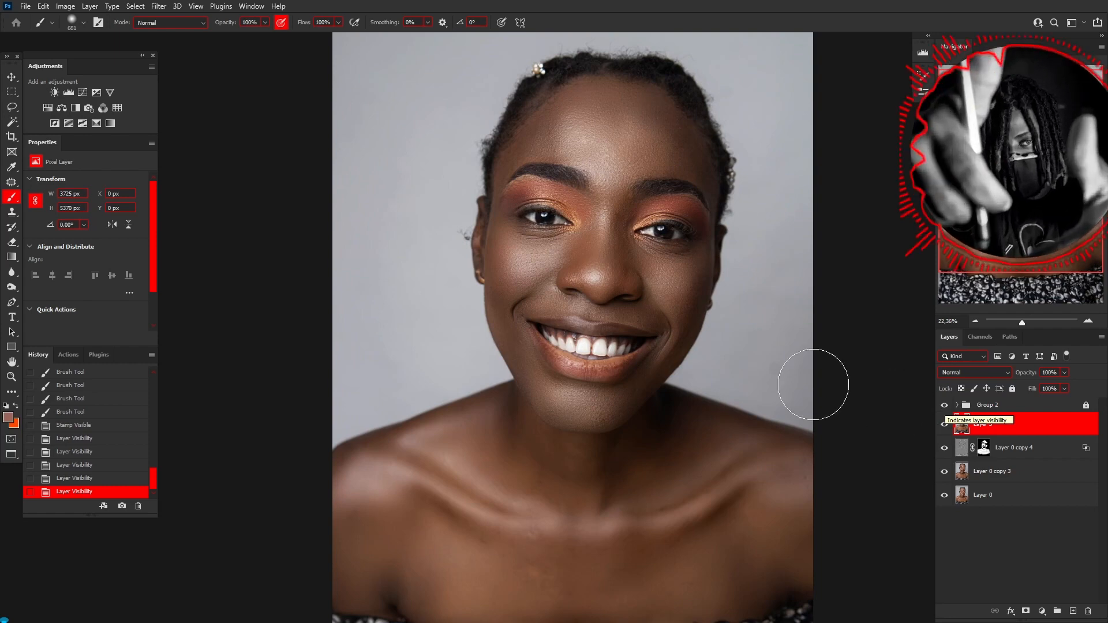
scroll(634, 288, "down", 5)
scroll(664, 340, "up", 4)
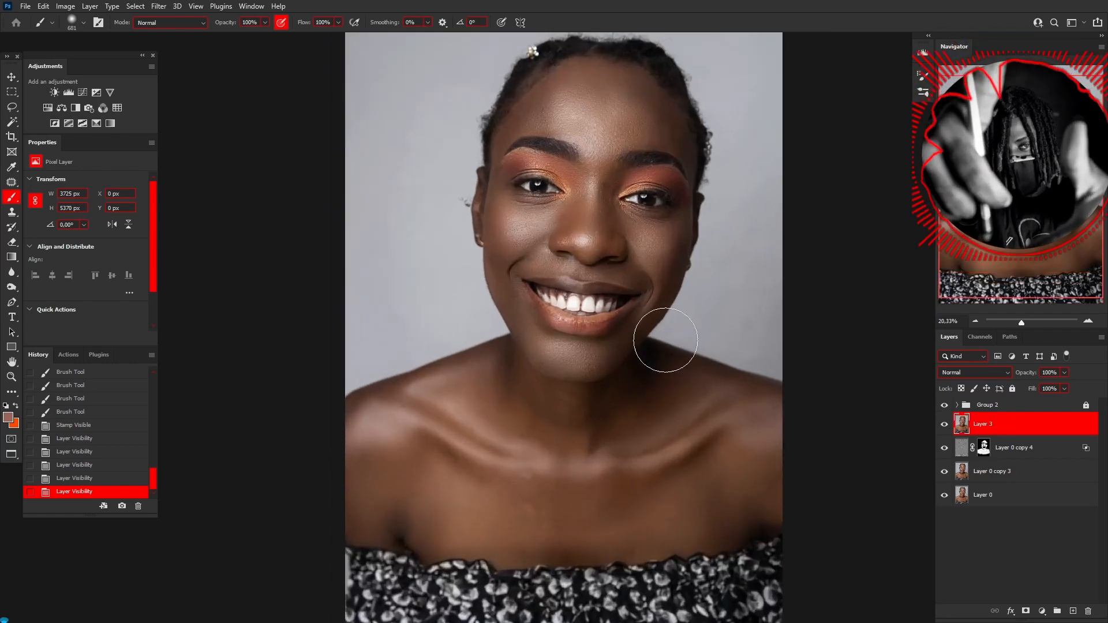
left_click(944, 405)
Step: Compare Layer 0 alone with the full retouch again, and examine the skin texture around the eyes and cheeks up close
left_click(944, 498, "alt")
left_click(944, 497, "alt")
scroll(609, 196, "up", 10)
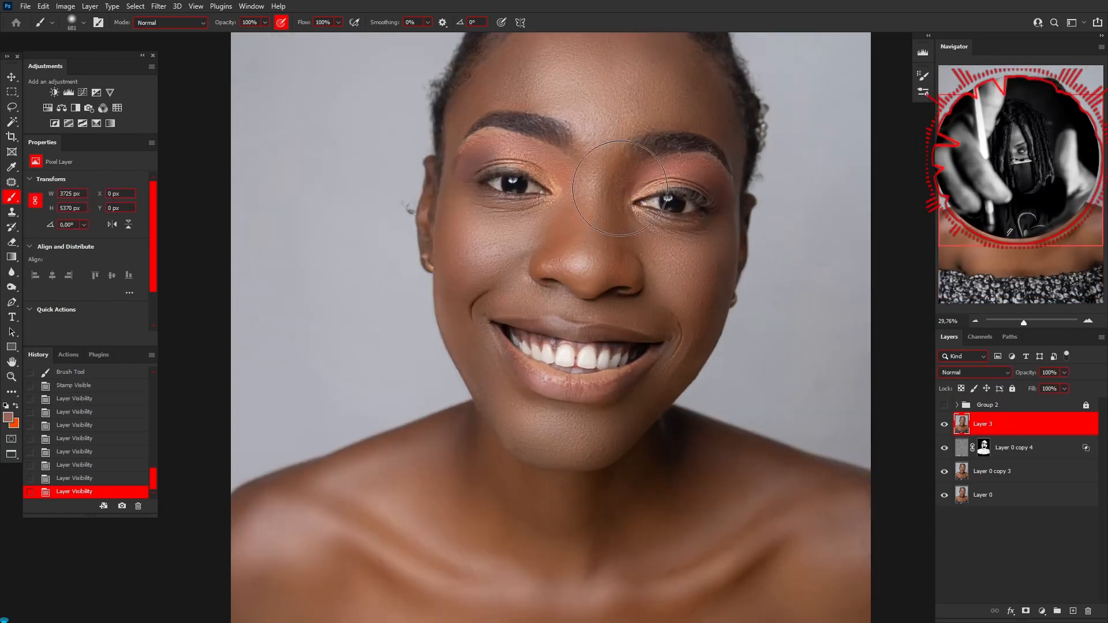
left_click_drag(535, 235, 642, 271)
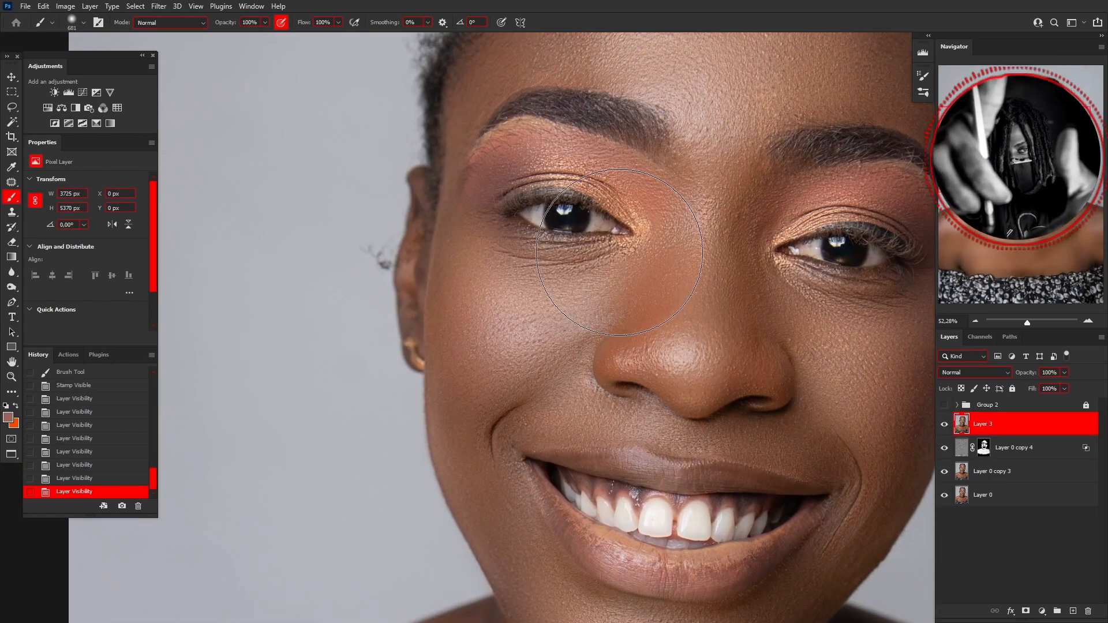
scroll(596, 221, "up", 3)
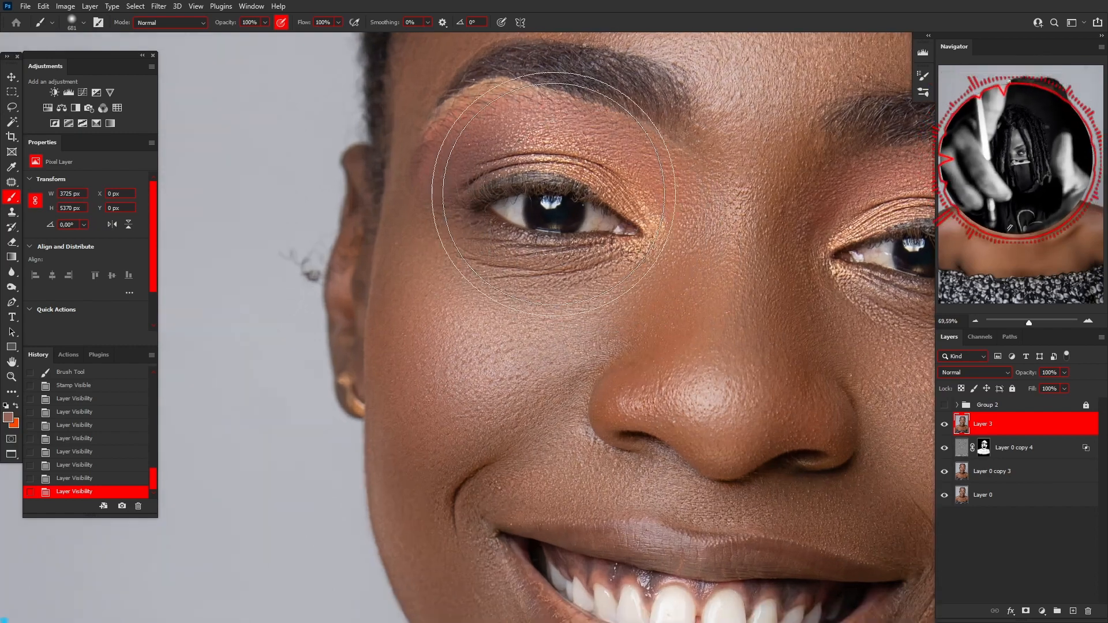
scroll(551, 196, "up", 3)
scroll(538, 195, "down", 9)
scroll(685, 293, "up", 5)
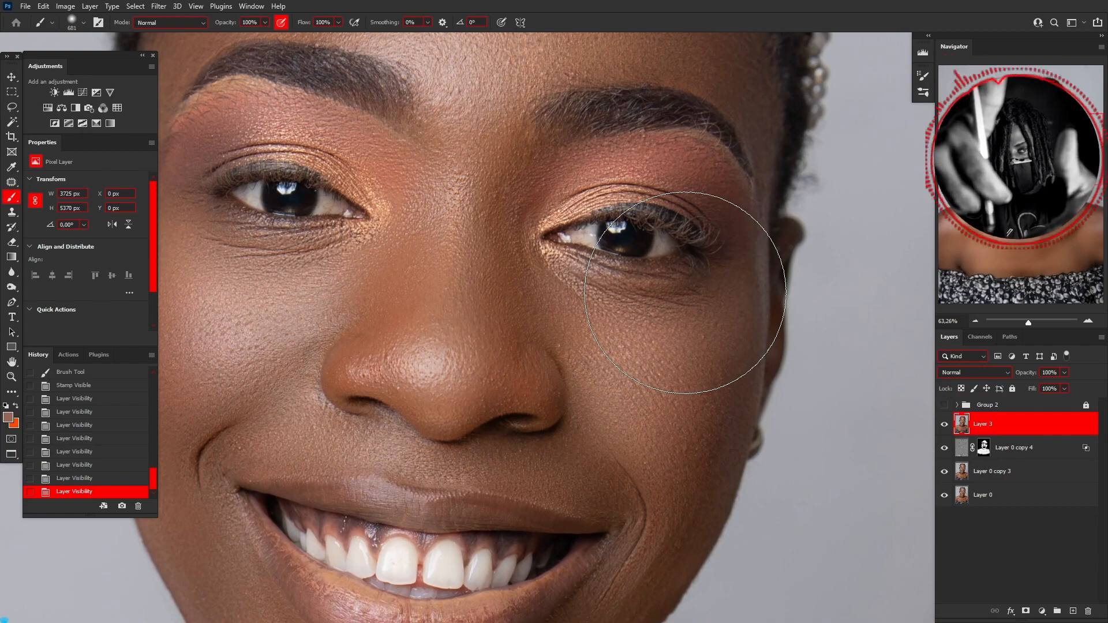
Step: Show Group 2 and examine the graded retouch, viewing the eyes and cheeks up close and the face as a whole
left_click(944, 405)
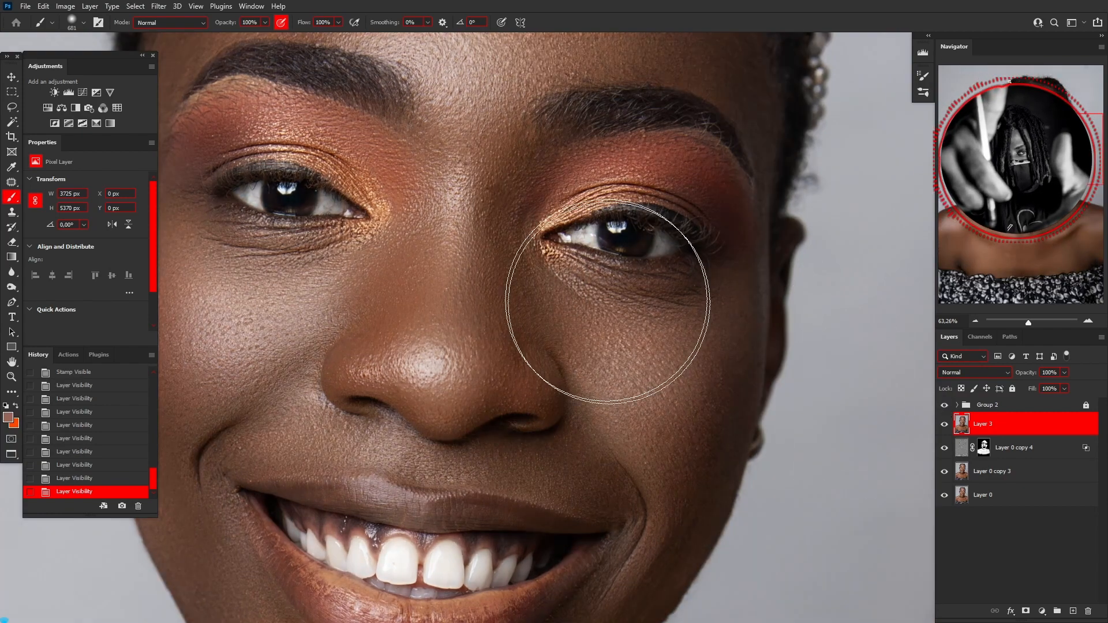
scroll(617, 309, "down", 2)
scroll(577, 274, "up", 3)
left_click_drag(474, 239, 665, 307)
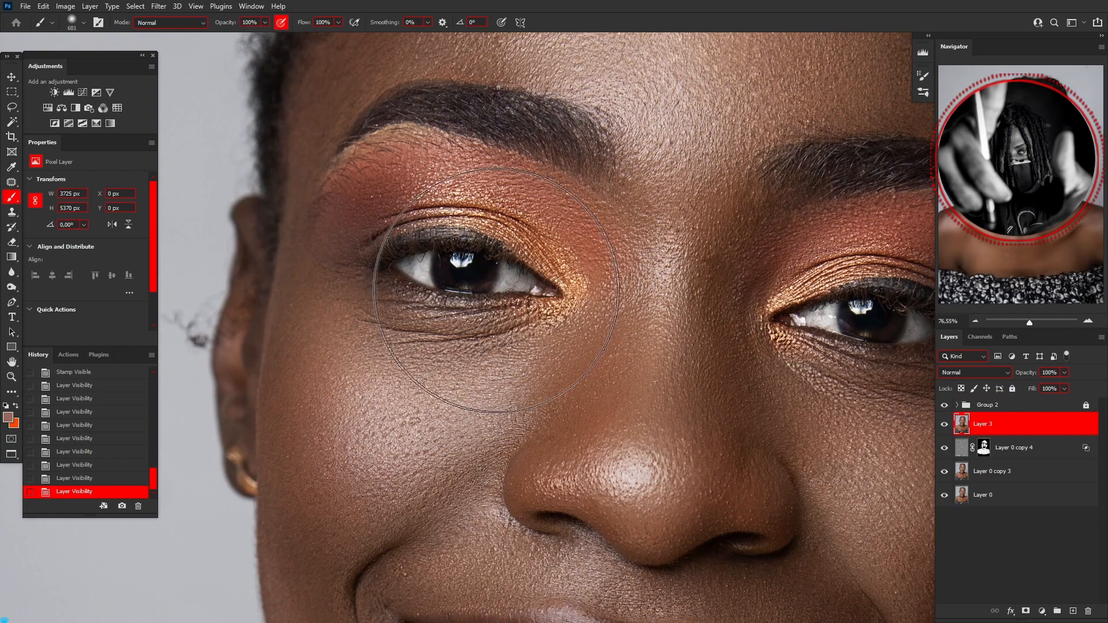
scroll(438, 258, "down", 8)
left_click_drag(587, 350, 568, 344)
scroll(599, 338, "up", 2)
scroll(516, 437, "down", 4)
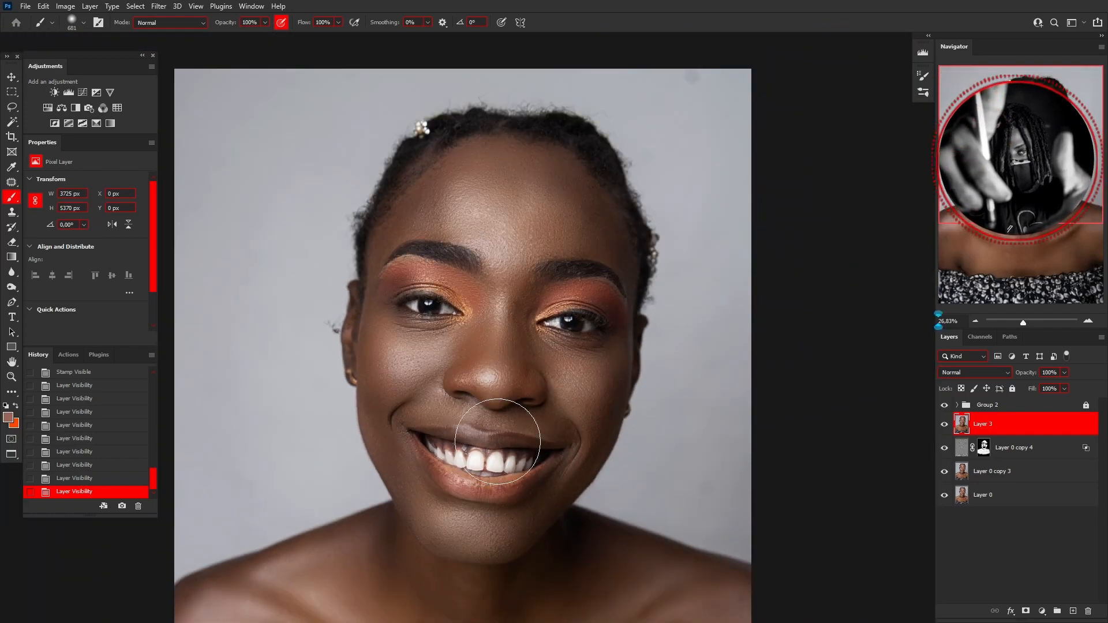
scroll(516, 438, "up", 2)
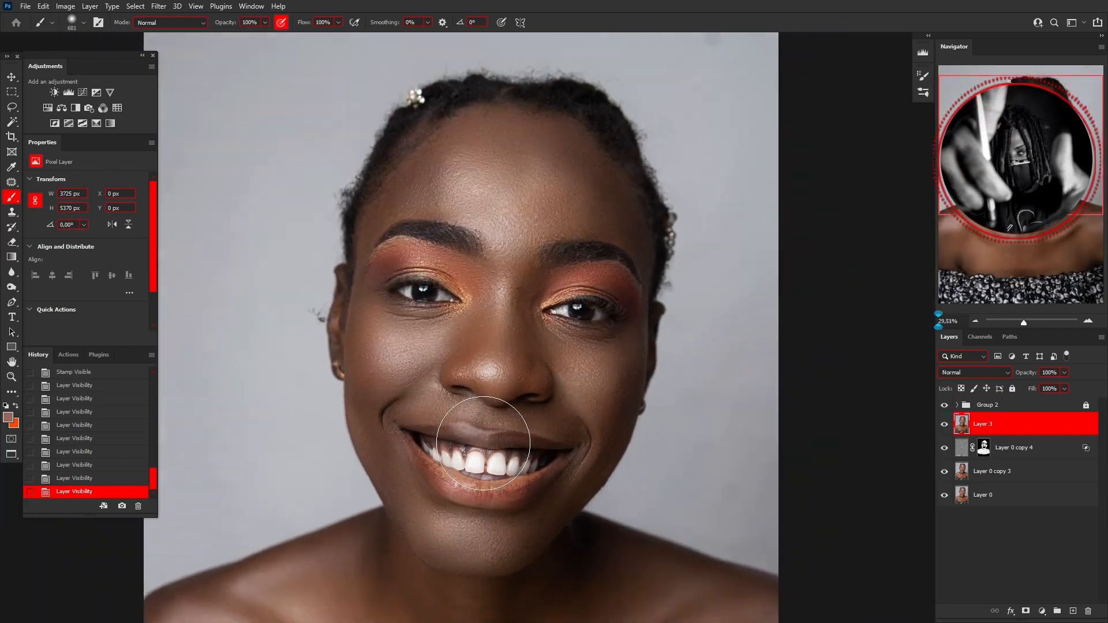
scroll(487, 441, "up", 1)
scroll(502, 434, "down", 3)
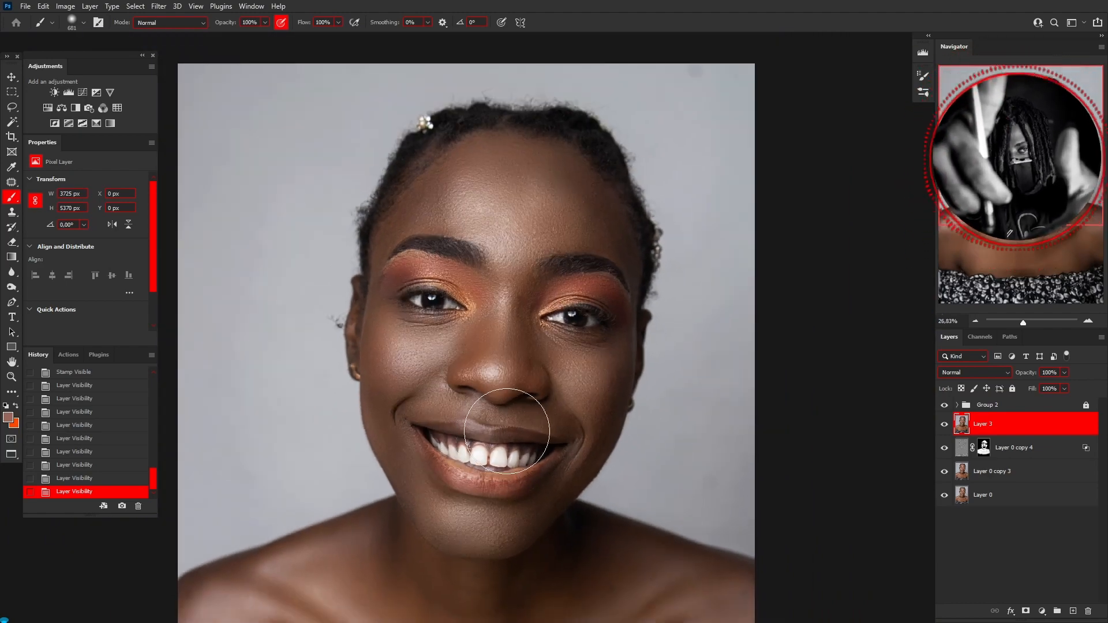
scroll(507, 431, "up", 2)
scroll(507, 431, "down", 3)
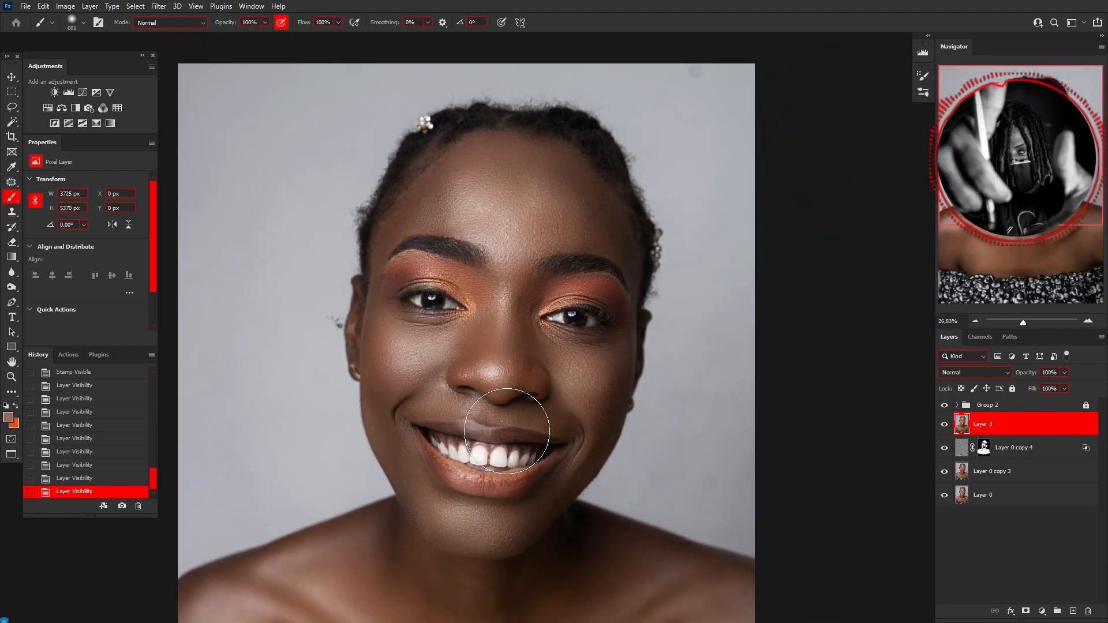